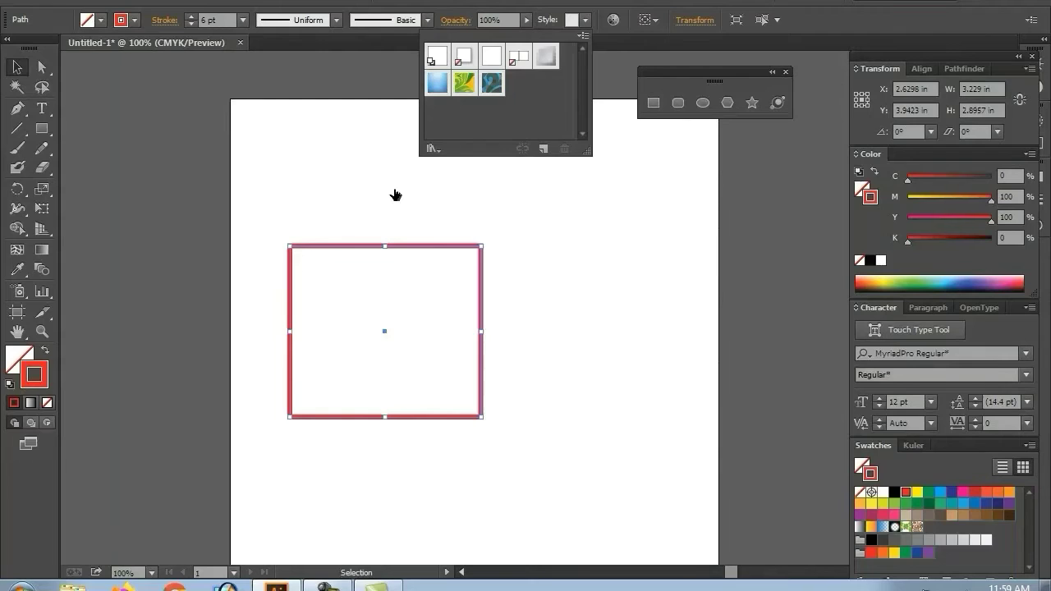
- Start a blank Untitled-1 document and bring up the basic shape tools flyout
{"action": "left_click_drag", "start_coordinate": [395, 195], "coordinate": [397, 194]}
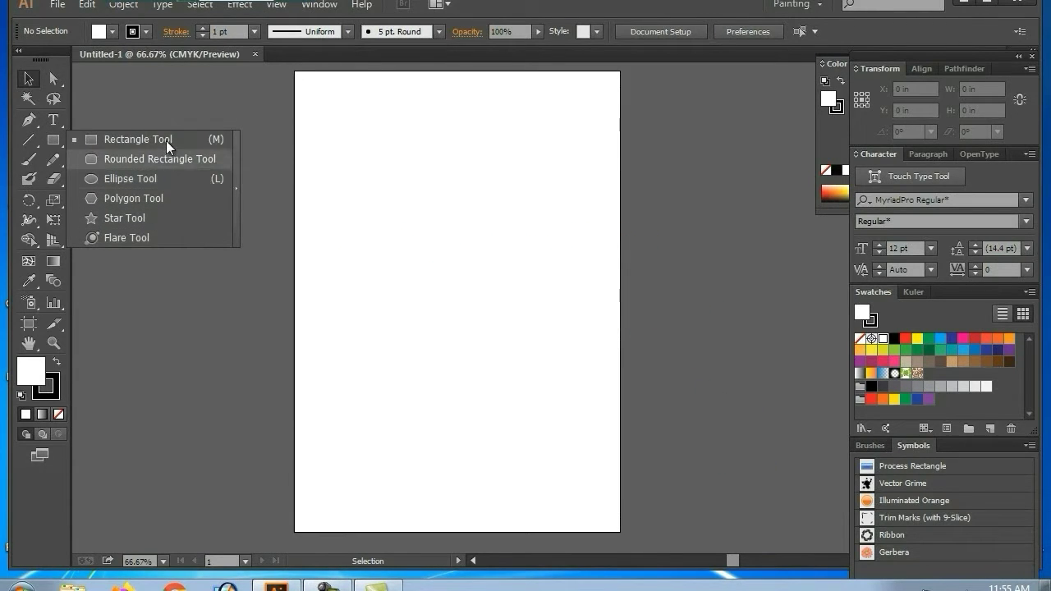
- Tear the shape tools into a floating panel, redock the Color panel, and pick the Rectangle tool
{"action": "left_click", "coordinate": [237, 189]}
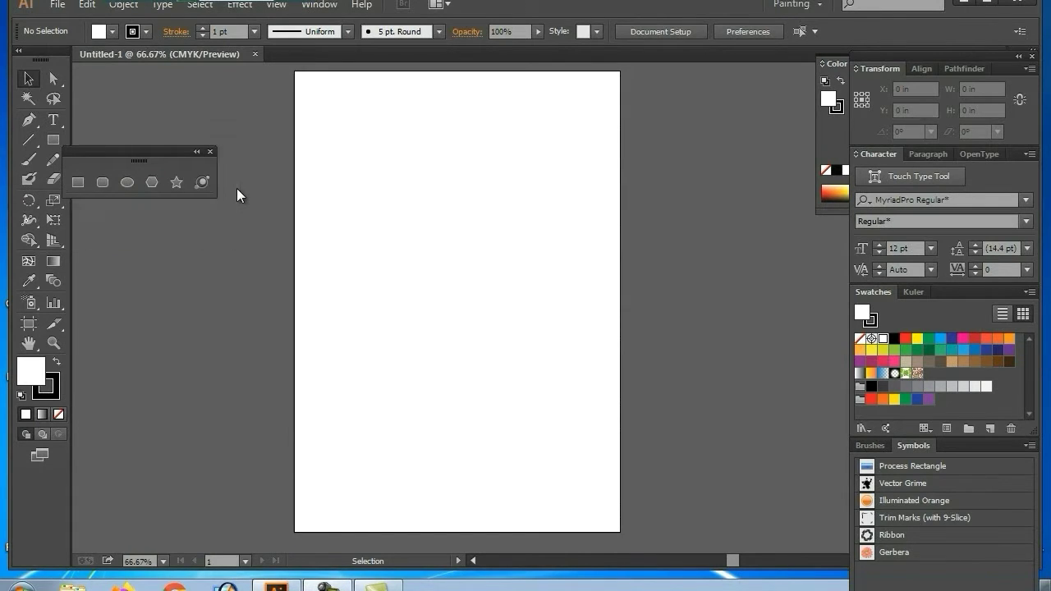
{"action": "left_click_drag", "start_coordinate": [150, 151], "coordinate": [728, 72]}
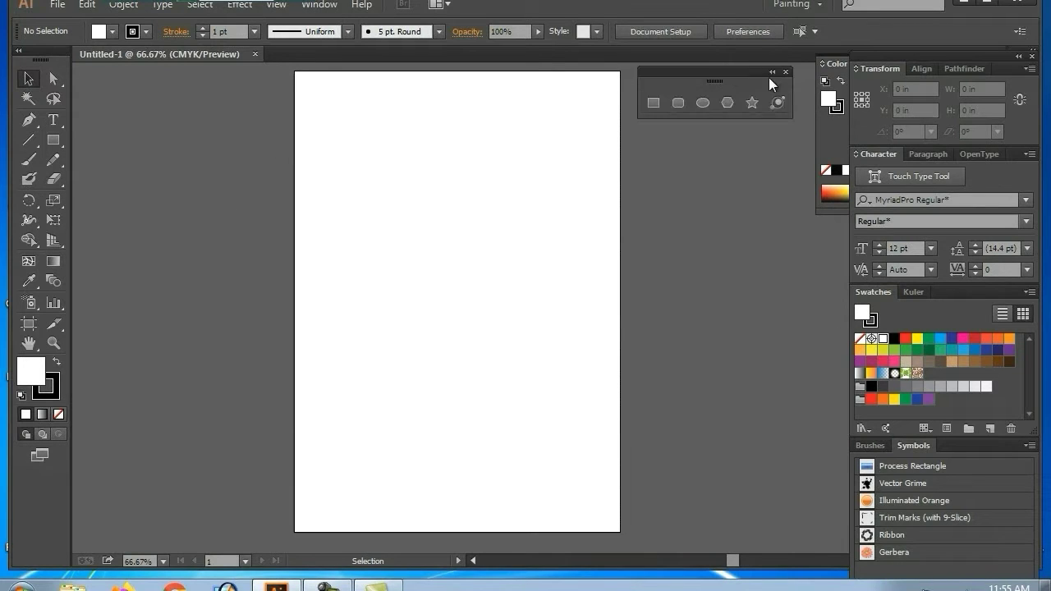
{"action": "left_click", "coordinate": [831, 58]}
{"action": "left_click_drag", "start_coordinate": [817, 141], "coordinate": [901, 192]}
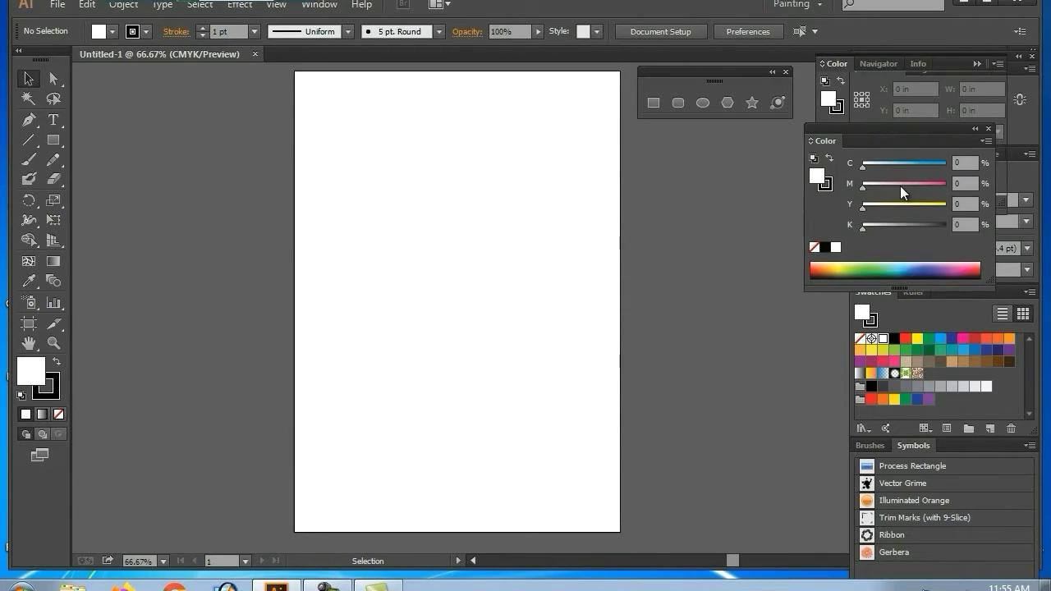
{"action": "left_click_drag", "start_coordinate": [904, 129], "coordinate": [903, 152]}
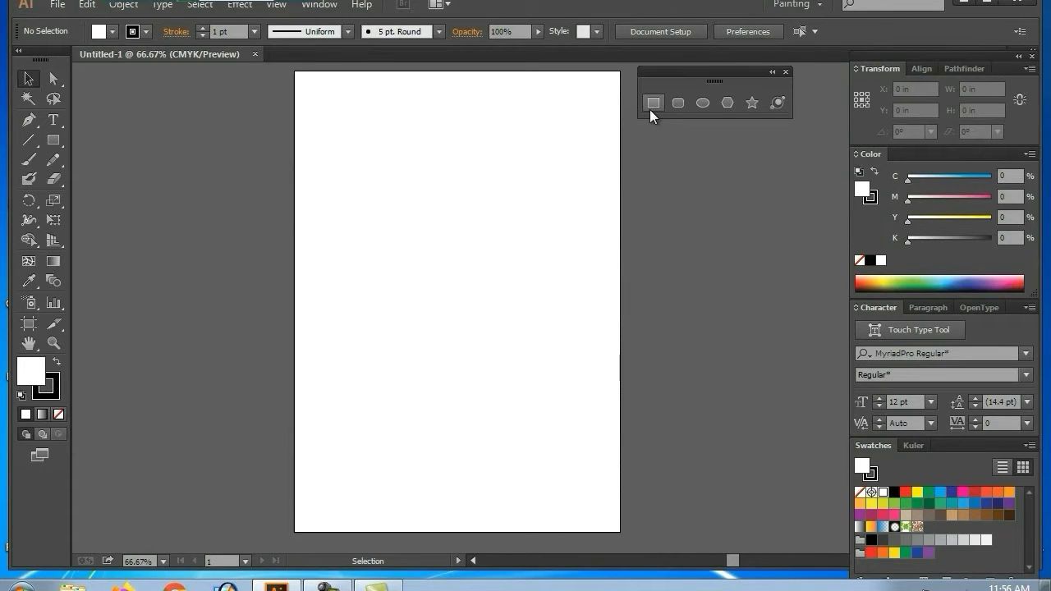
{"action": "left_click", "coordinate": [651, 105]}
- Draw a rectangle in the upper-left of the page and hide the menu bar with F
{"action": "mouse_move", "coordinate": [334, 168]}
{"action": "left_mouse_down"}
{"action": "mouse_move", "coordinate": [473, 256]}
{"action": "mouse_move", "coordinate": [461, 284]}
{"action": "left_mouse_up"}
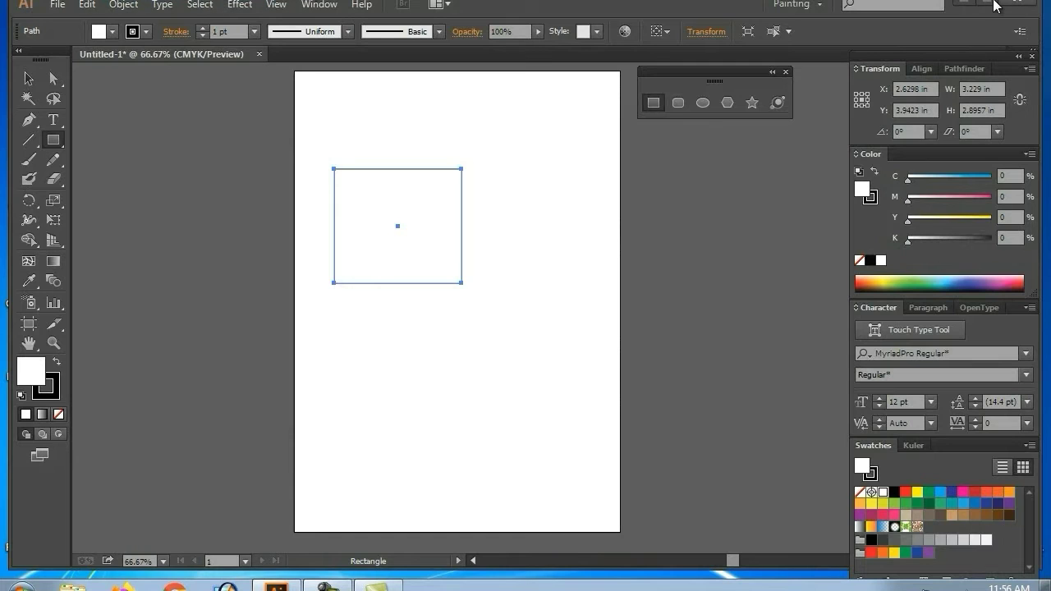
{"action": "key", "text": "f"}
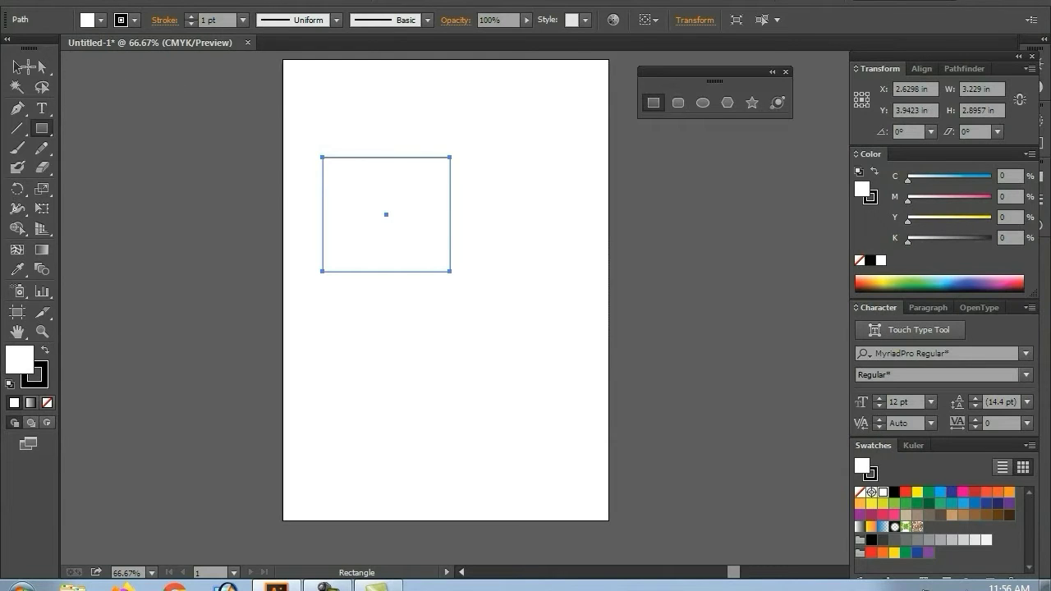
- Select the rectangle and thicken its stroke weight by three steps
{"action": "left_click", "coordinate": [17, 67]}
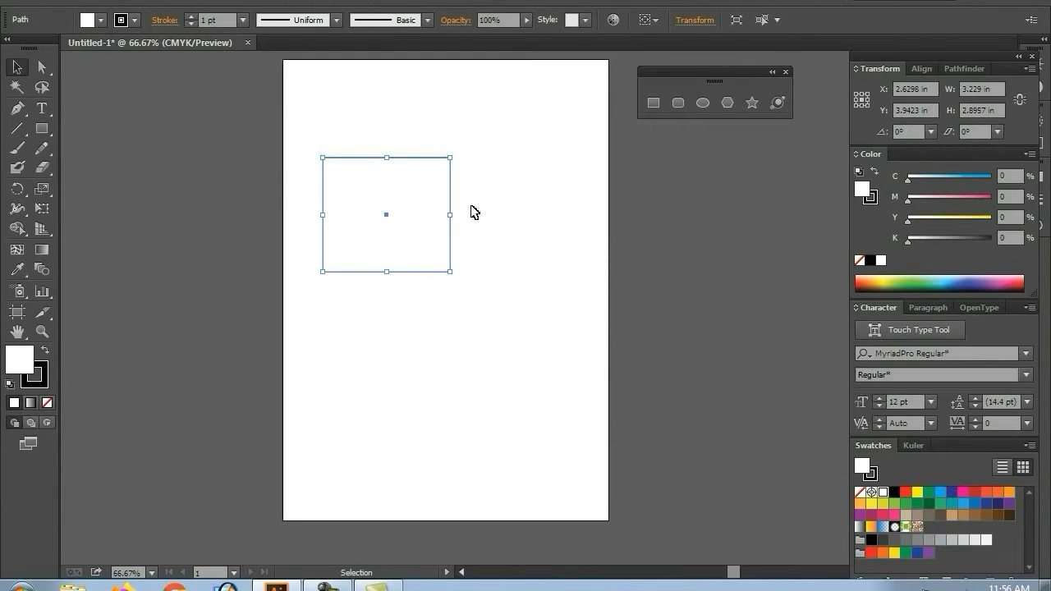
{"action": "left_click", "coordinate": [193, 18]}
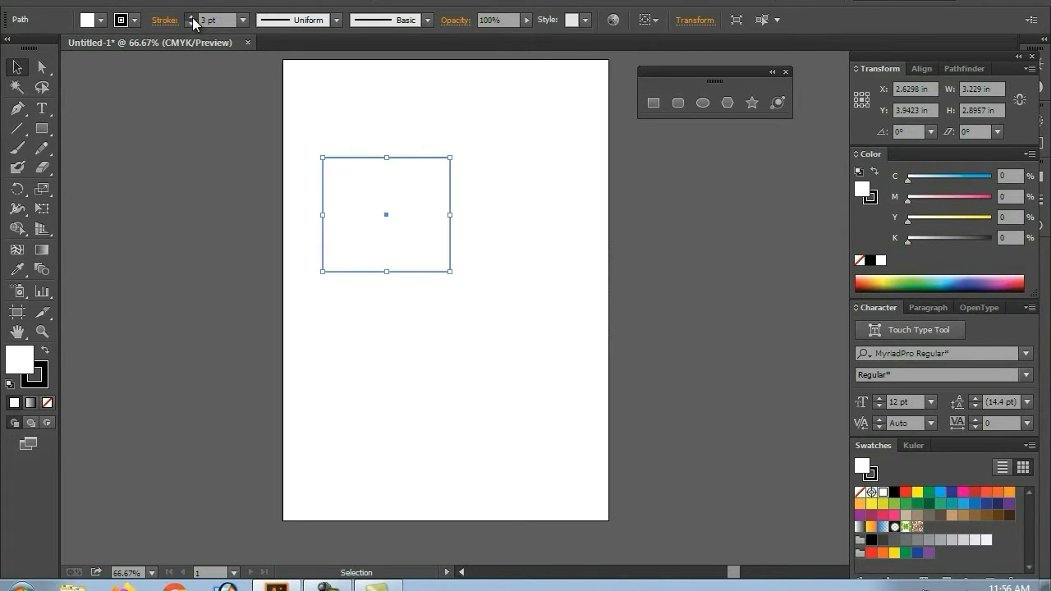
{"action": "left_click", "coordinate": [193, 18]}
{"action": "left_click", "coordinate": [193, 18]}
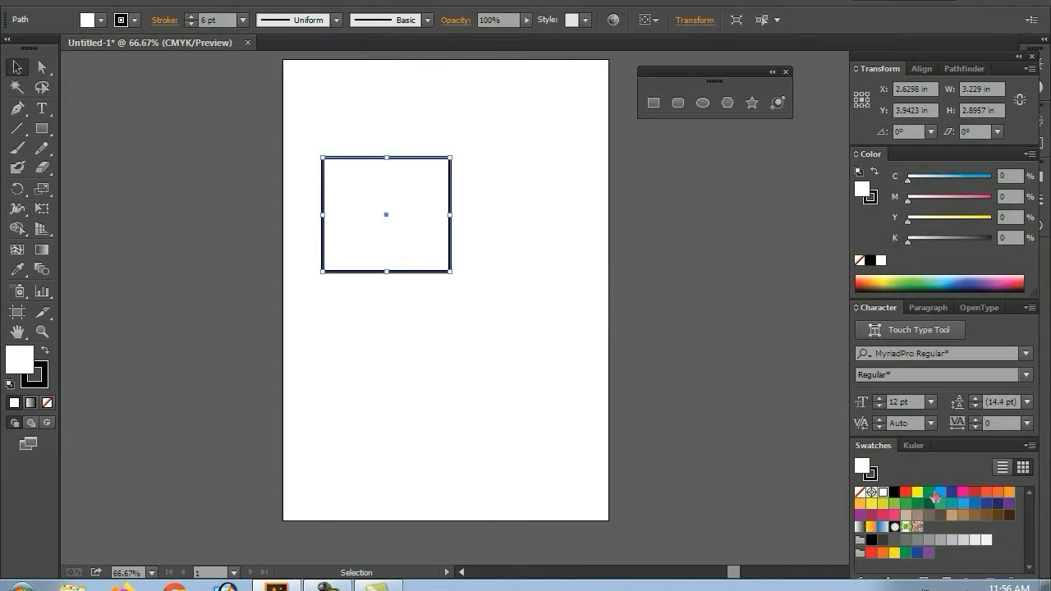
- Try swatch fills on the rectangle, ending with a dark green fill and 7 pt stroke
{"action": "left_click_drag", "start_coordinate": [930, 495], "coordinate": [19, 358]}
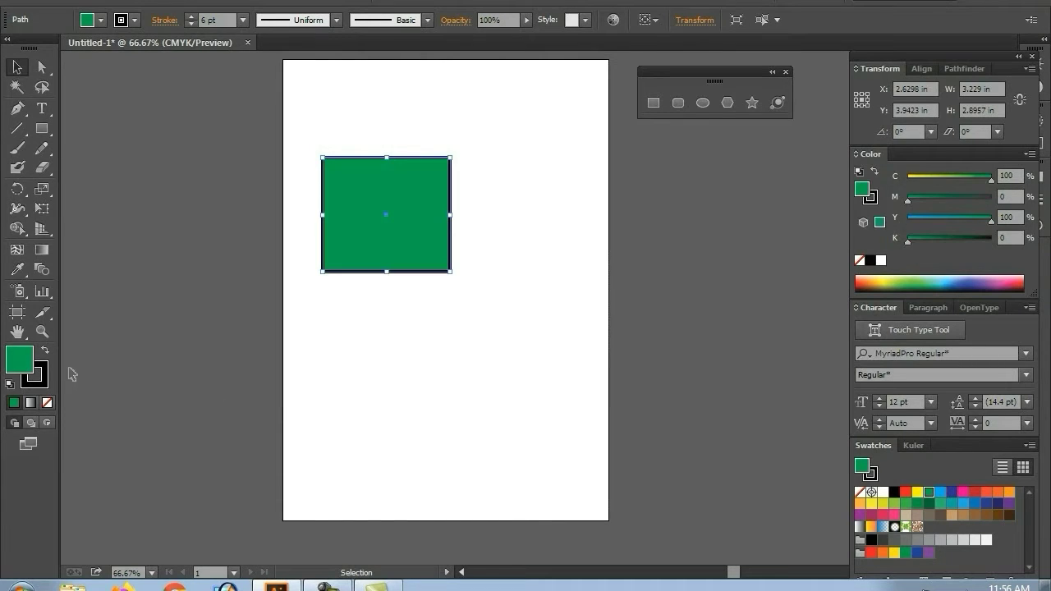
{"action": "left_click", "coordinate": [47, 403]}
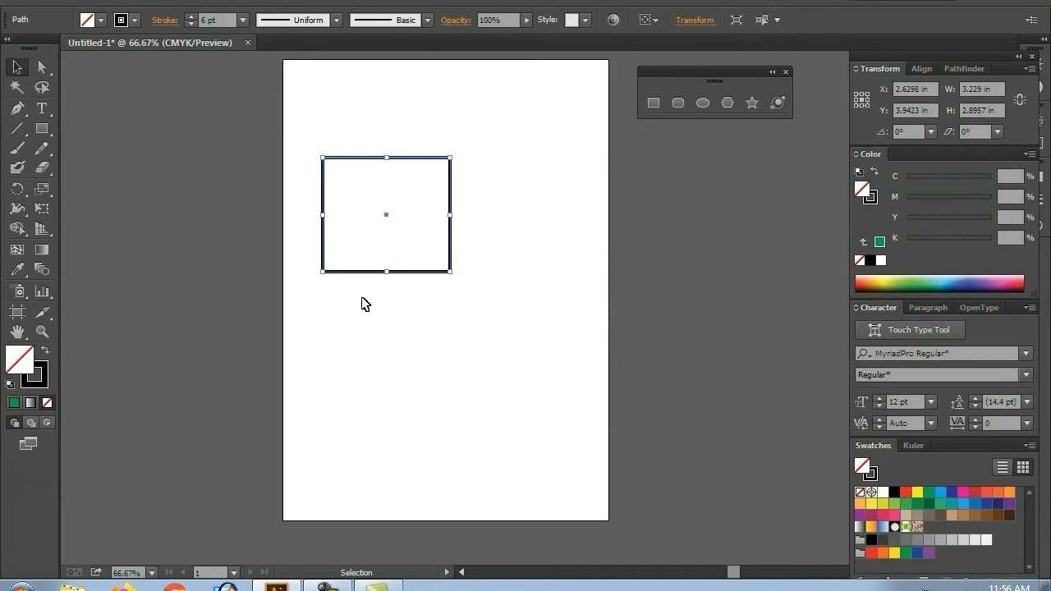
{"action": "left_click", "coordinate": [394, 185]}
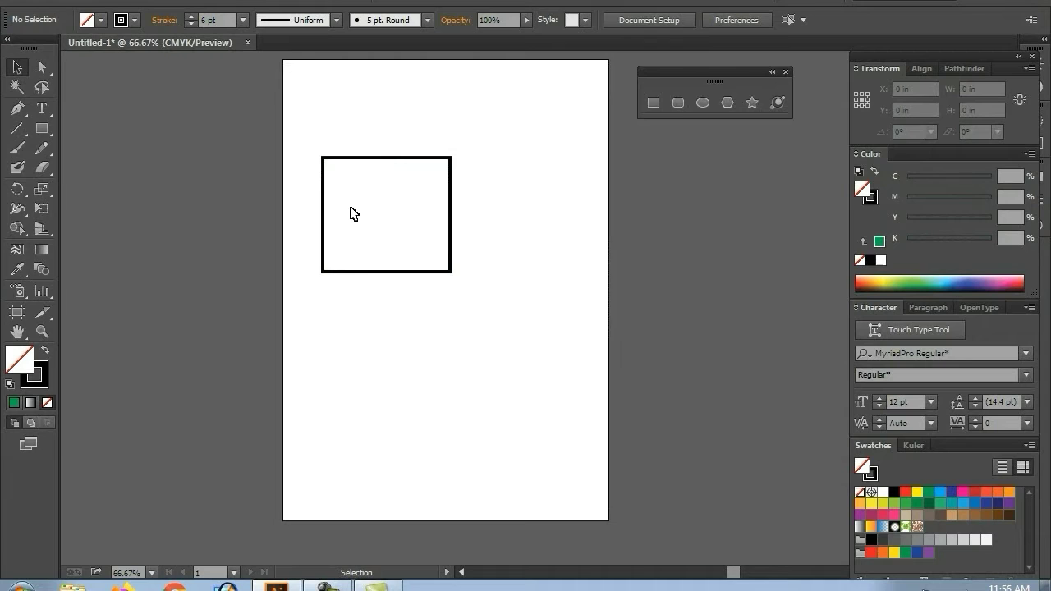
{"action": "left_click", "coordinate": [359, 160]}
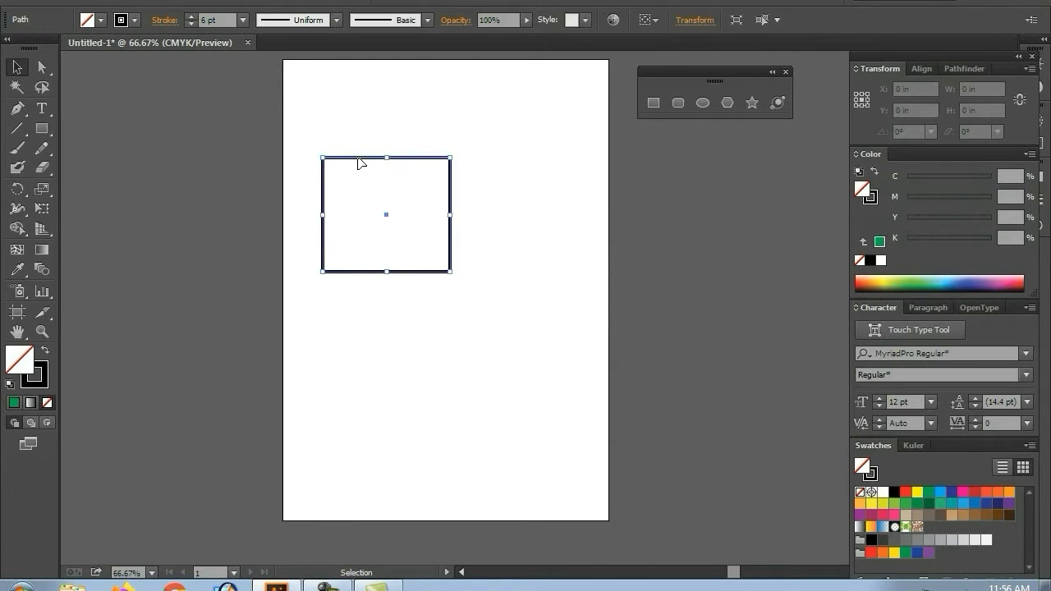
{"action": "left_click", "coordinate": [47, 351]}
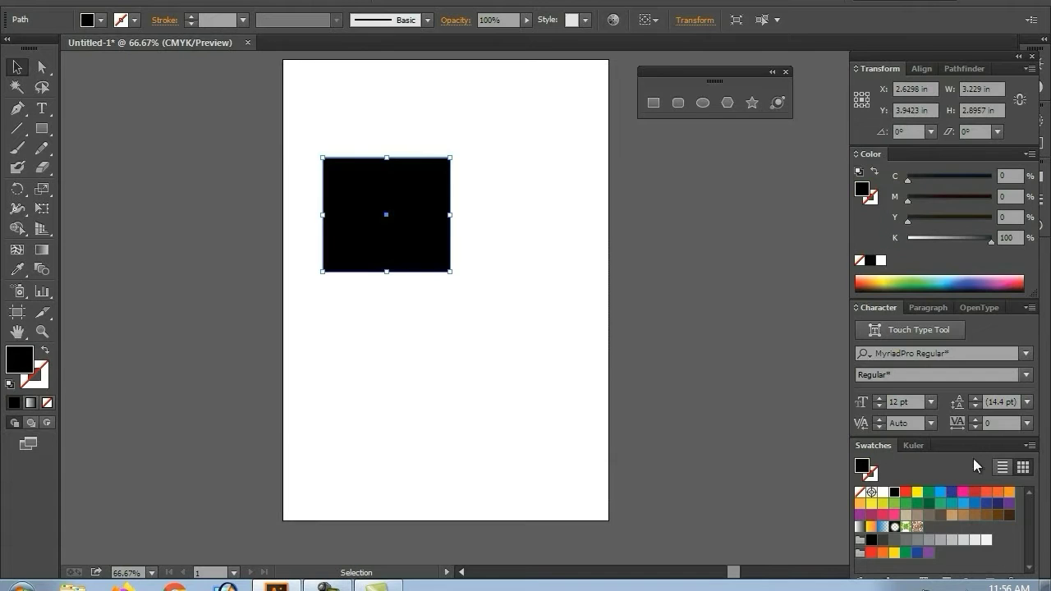
{"action": "left_click", "coordinate": [930, 493]}
{"action": "left_click_drag", "start_coordinate": [394, 256], "coordinate": [404, 221]}
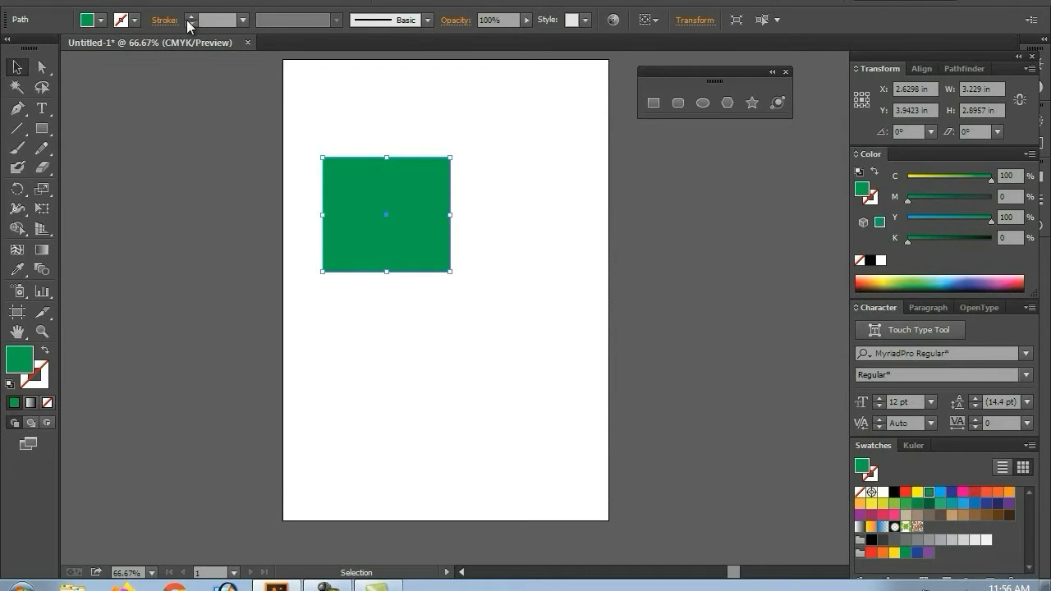
{"action": "left_click", "coordinate": [242, 20]}
{"action": "left_click", "coordinate": [264, 206]}
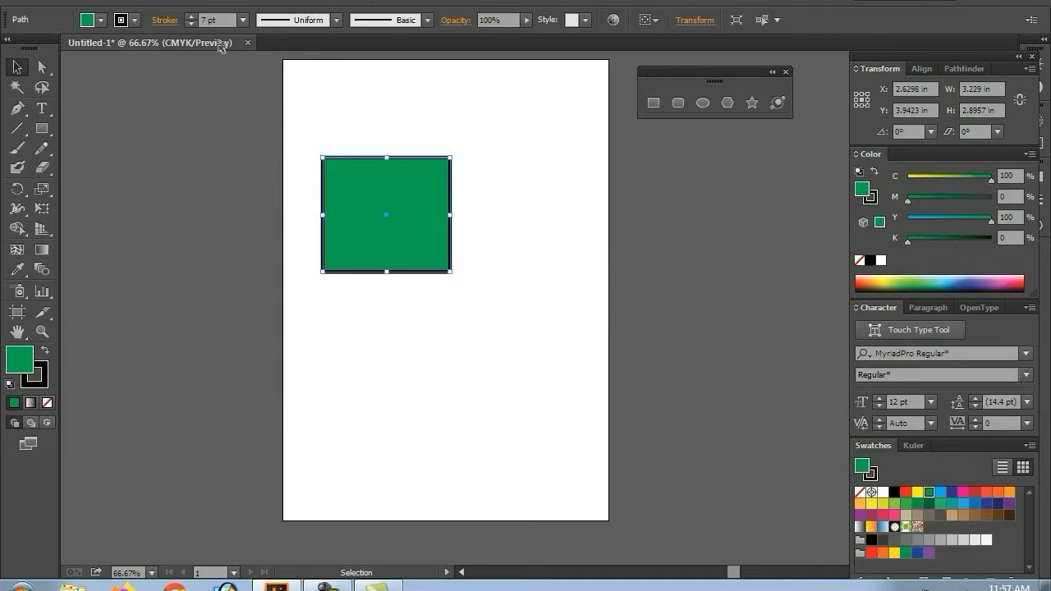
- Turn the rectangle into an empty frame with a red stroke and no fill
{"action": "key", "text": "ctrl+shift+a"}
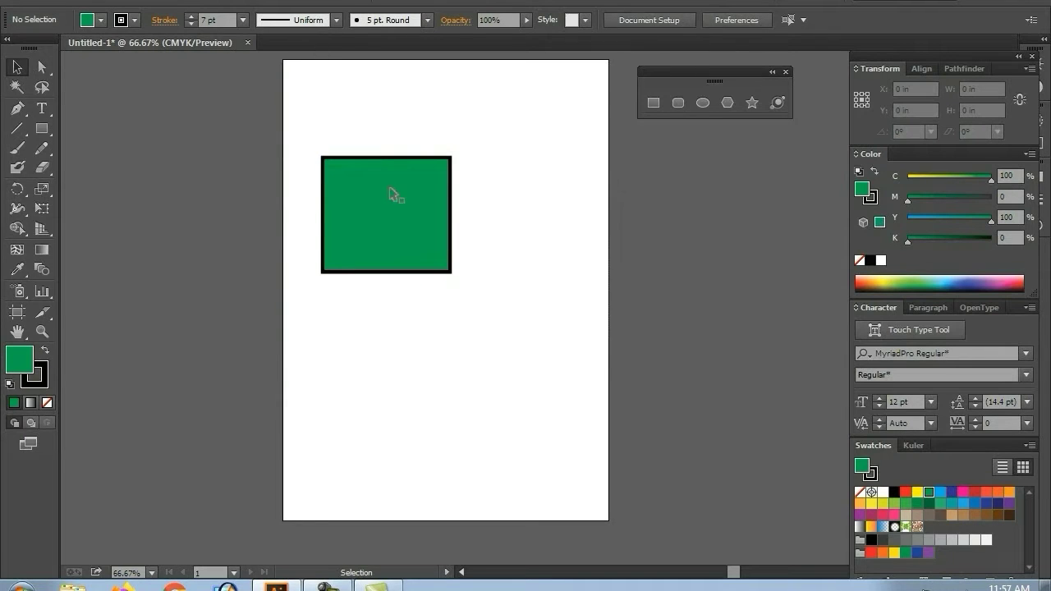
{"action": "left_click", "coordinate": [404, 222]}
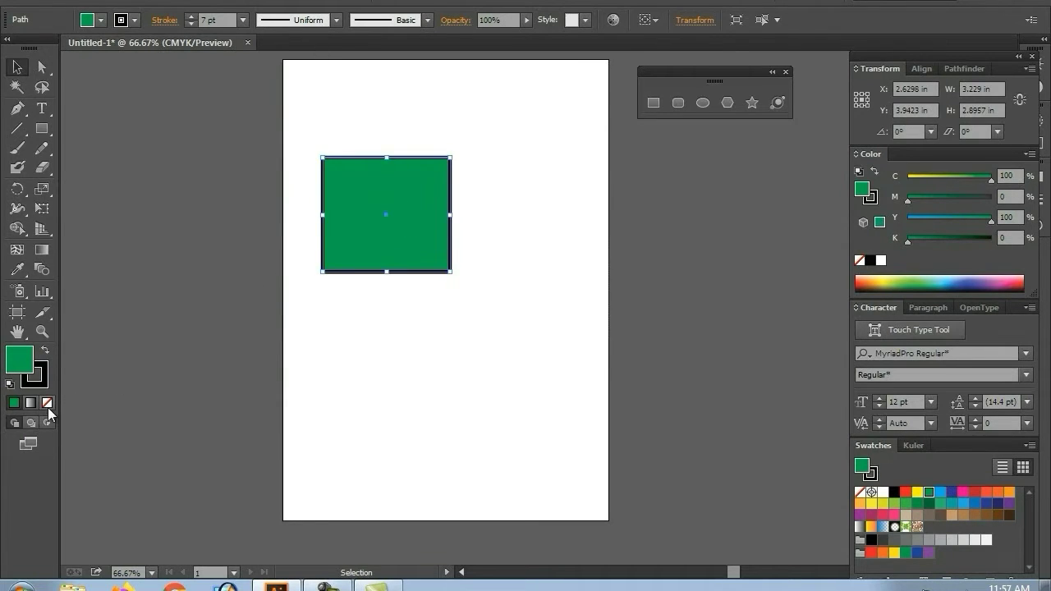
{"action": "key", "text": "slash"}
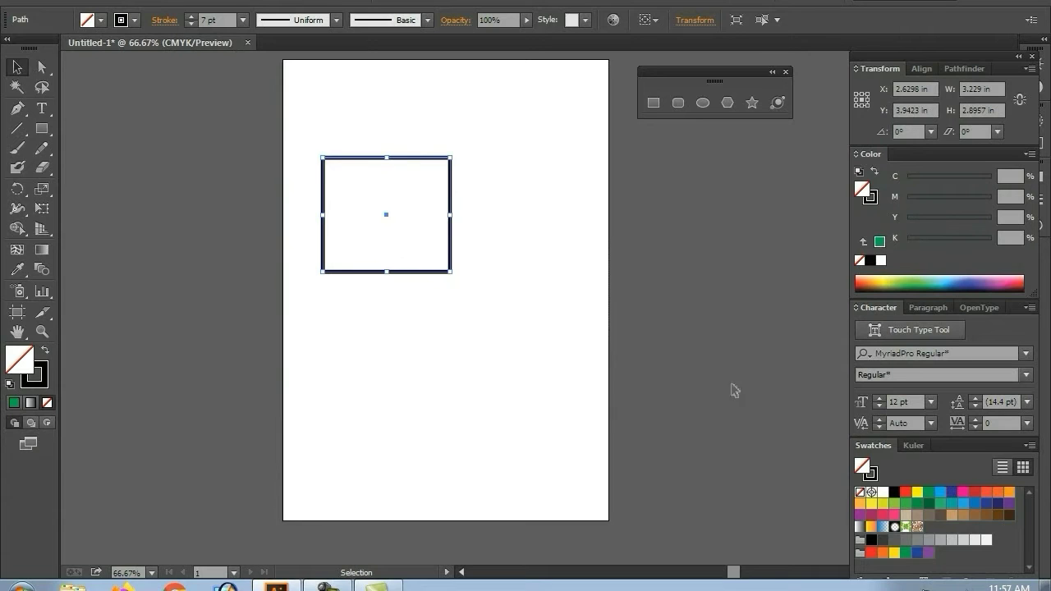
{"action": "left_click", "coordinate": [906, 493]}
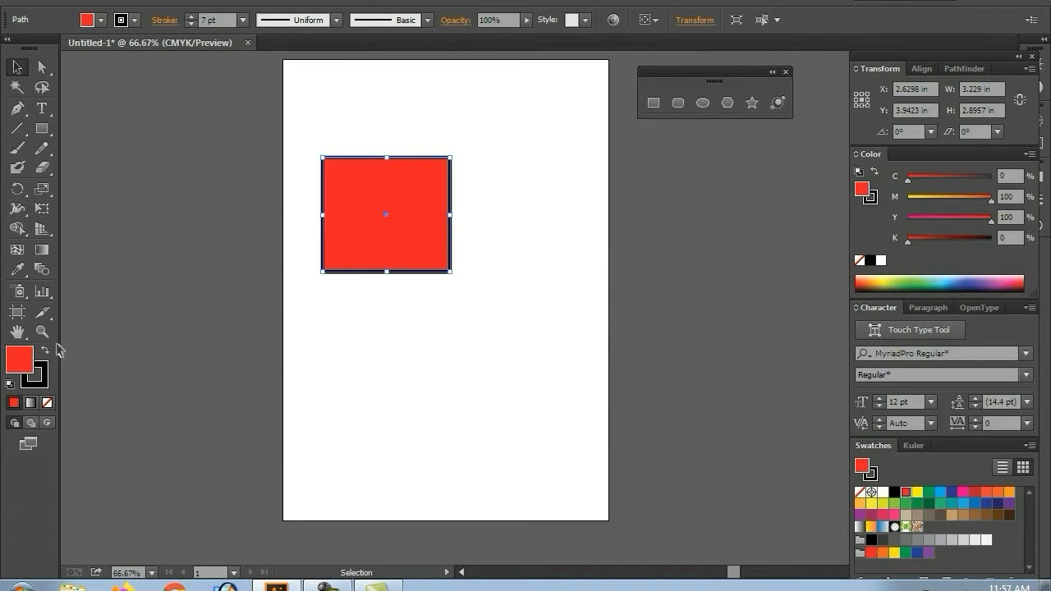
{"action": "key", "text": "shift+x"}
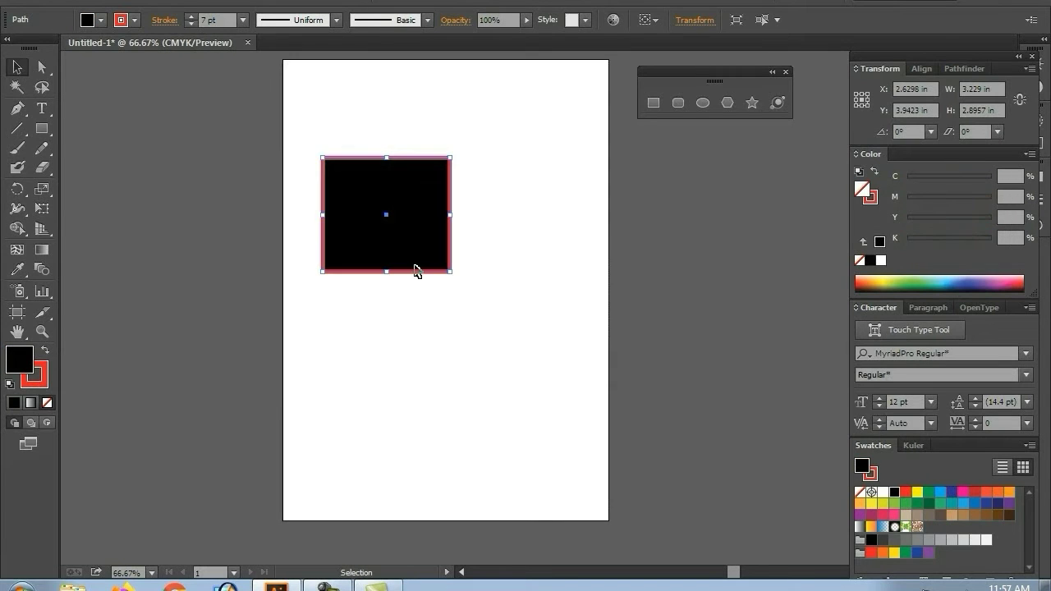
{"action": "key", "text": "slash"}
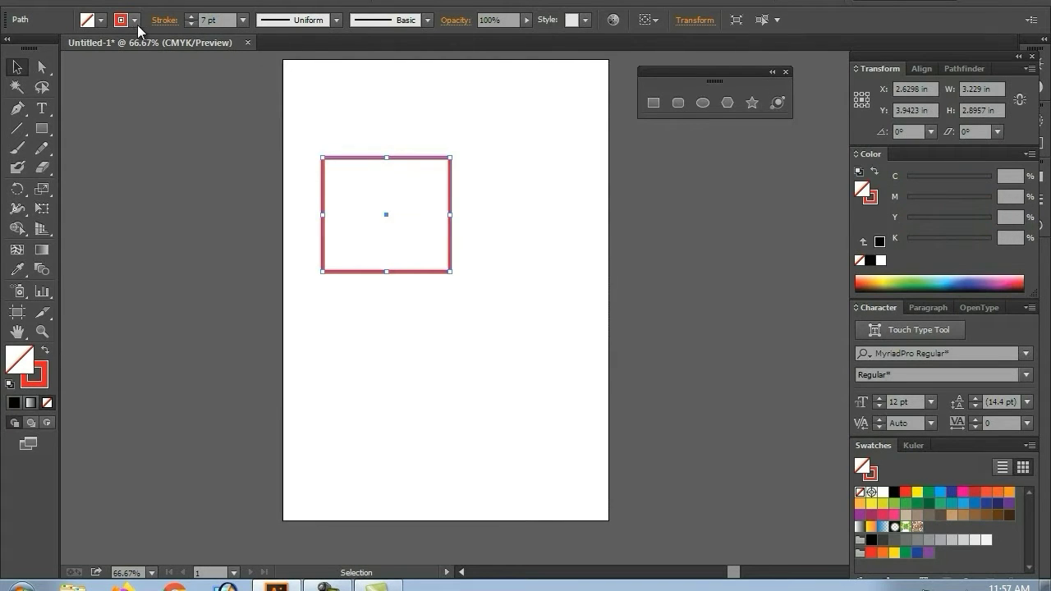
- Try tapered, bulging and triangular width profiles on the red outline
{"action": "left_click", "coordinate": [279, 25]}
{"action": "left_click", "coordinate": [305, 125]}
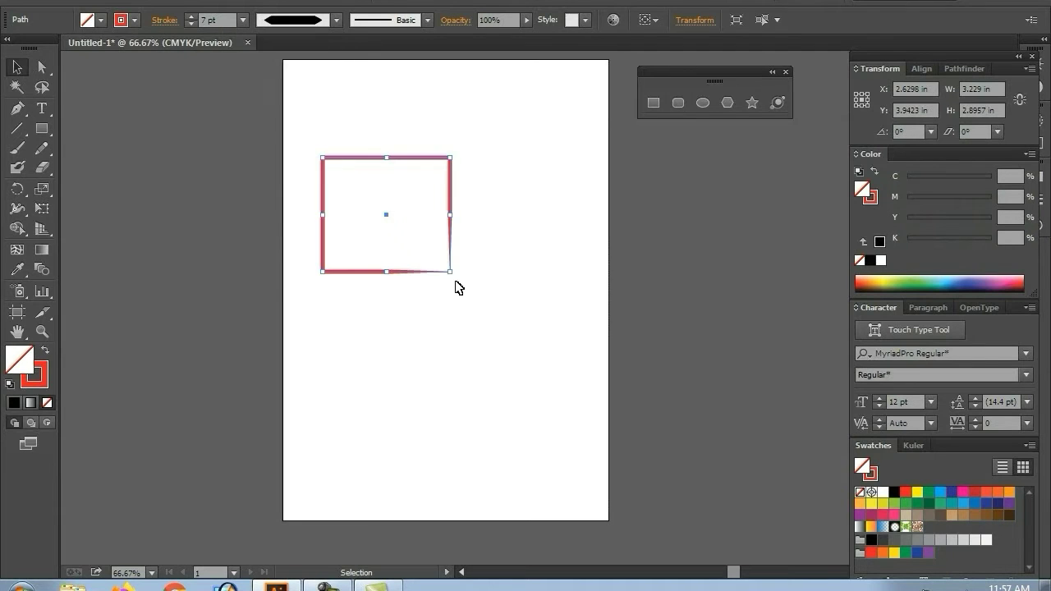
{"action": "left_click", "coordinate": [480, 293]}
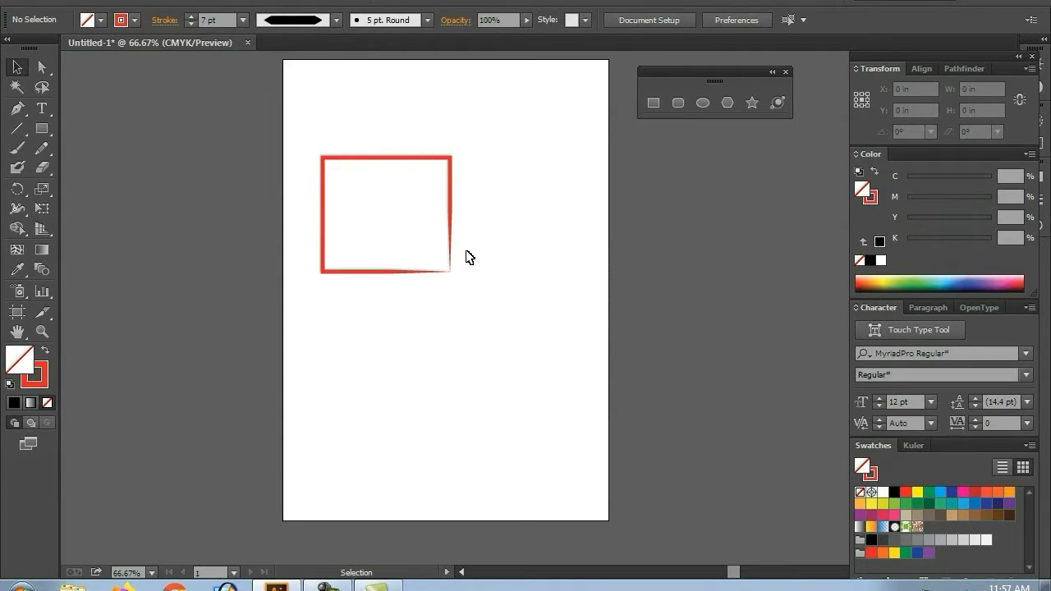
{"action": "left_click", "coordinate": [364, 158]}
{"action": "left_click", "coordinate": [307, 21]}
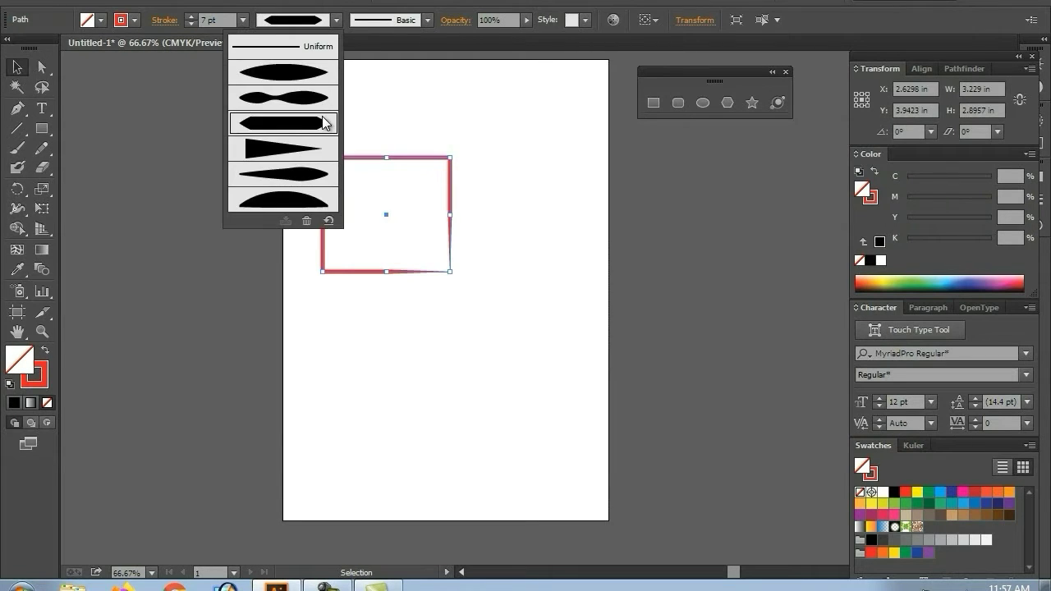
{"action": "left_click", "coordinate": [317, 201]}
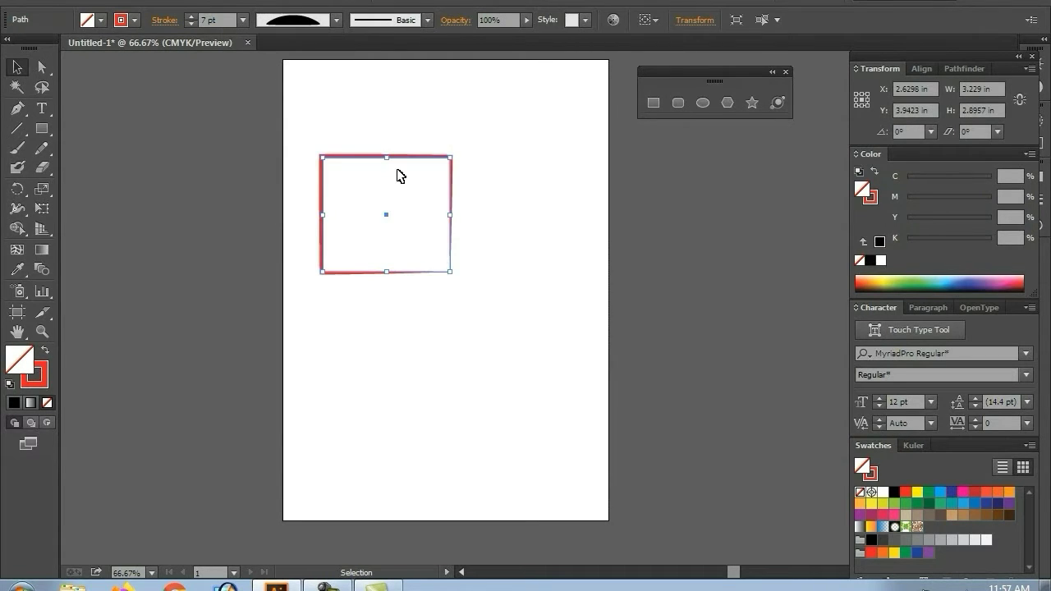
{"action": "left_click", "coordinate": [297, 20]}
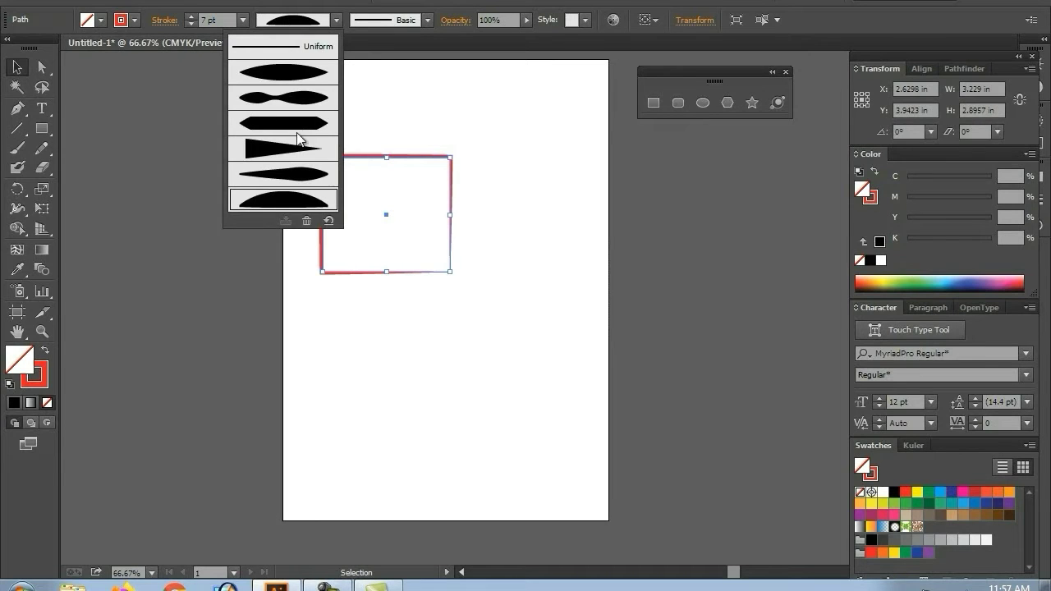
{"action": "left_click", "coordinate": [301, 158]}
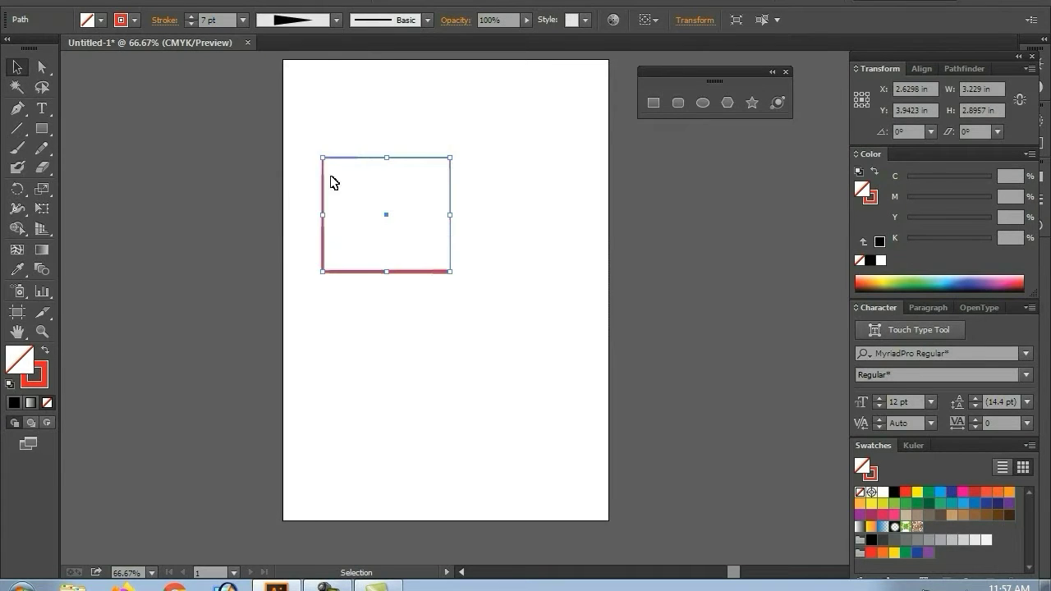
{"action": "left_click", "coordinate": [525, 263]}
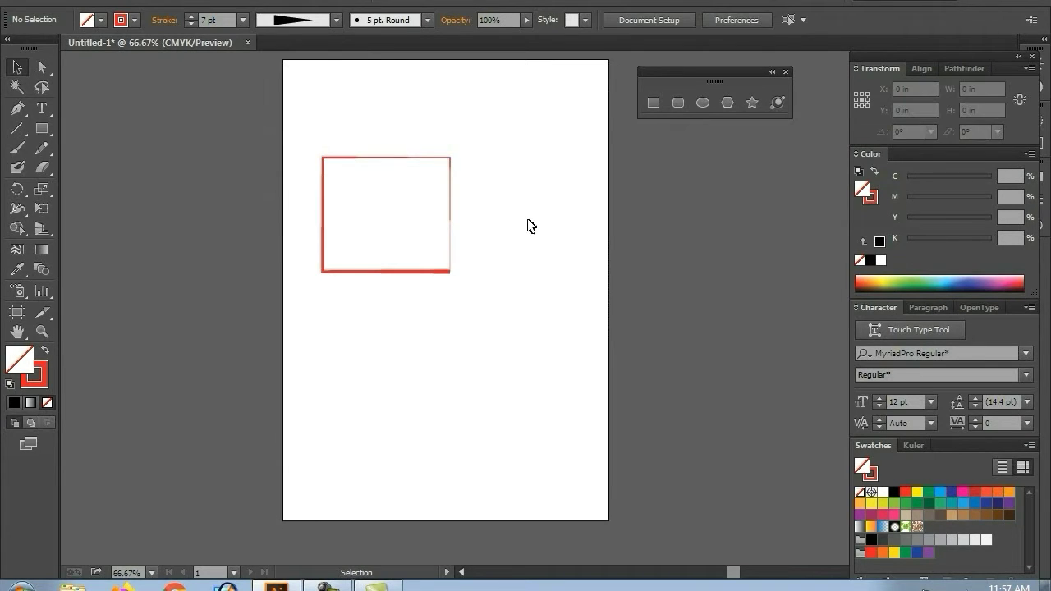
{"action": "left_click", "coordinate": [404, 273]}
- Raise the red outline's stroke weight to 14 pt
{"action": "left_click", "coordinate": [190, 15]}
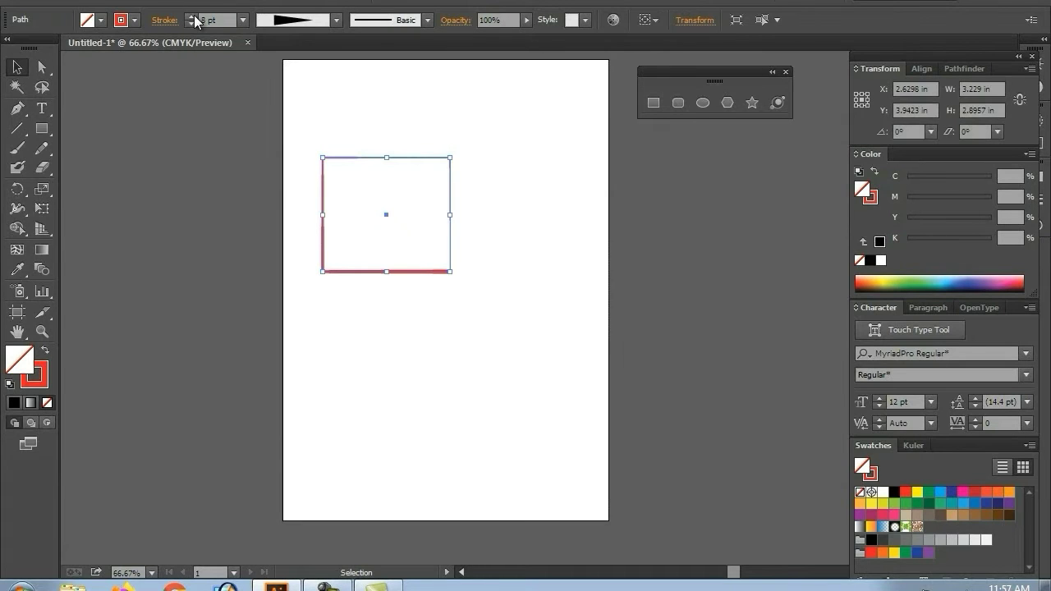
{"action": "left_click", "coordinate": [190, 16]}
{"action": "left_click", "coordinate": [190, 15]}
{"action": "left_click", "coordinate": [190, 15]}
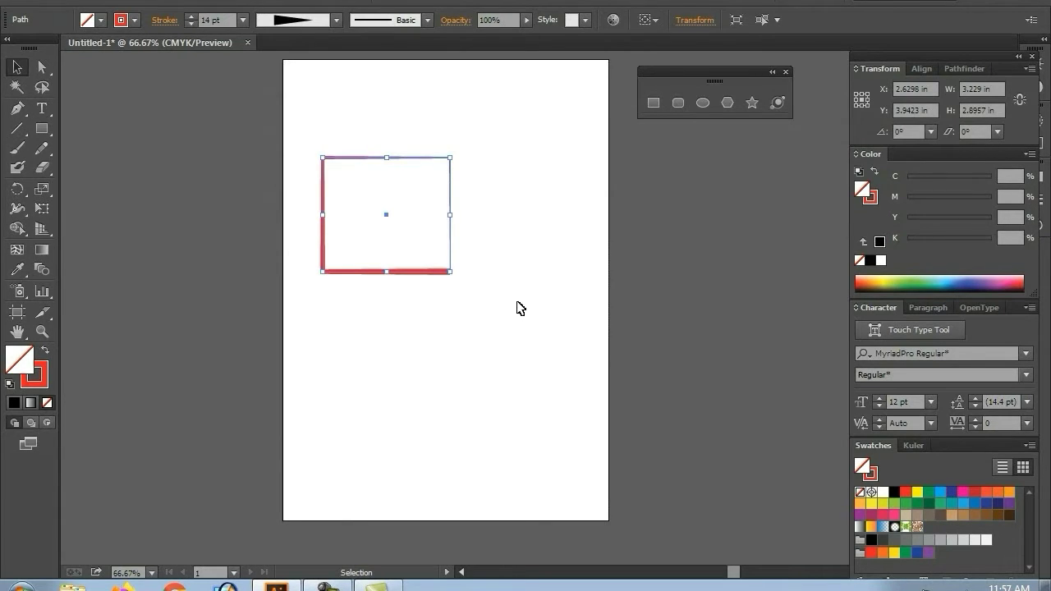
{"action": "left_click", "coordinate": [517, 308]}
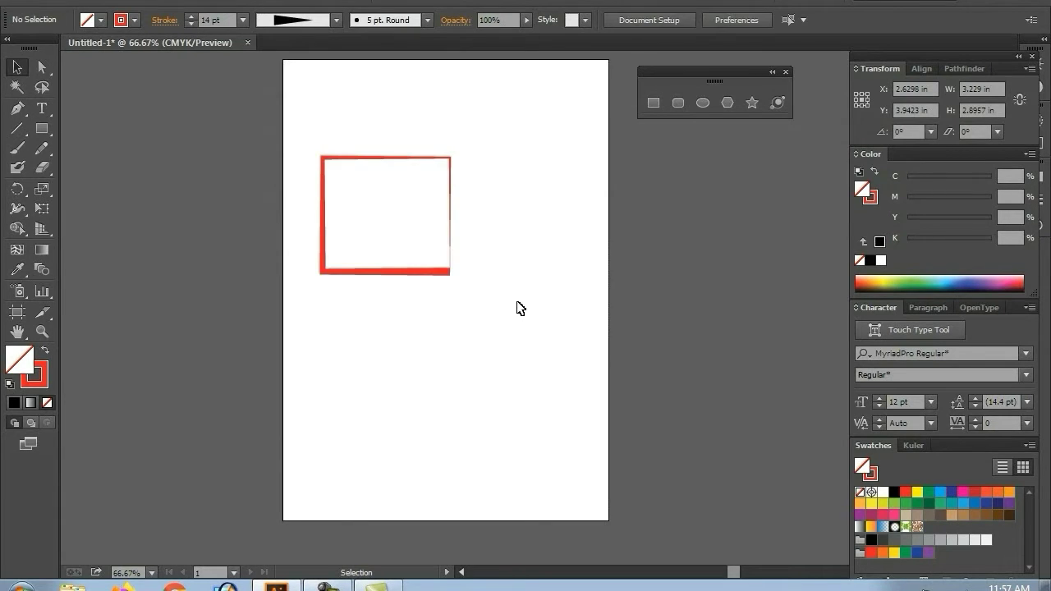
{"action": "left_click", "coordinate": [344, 273]}
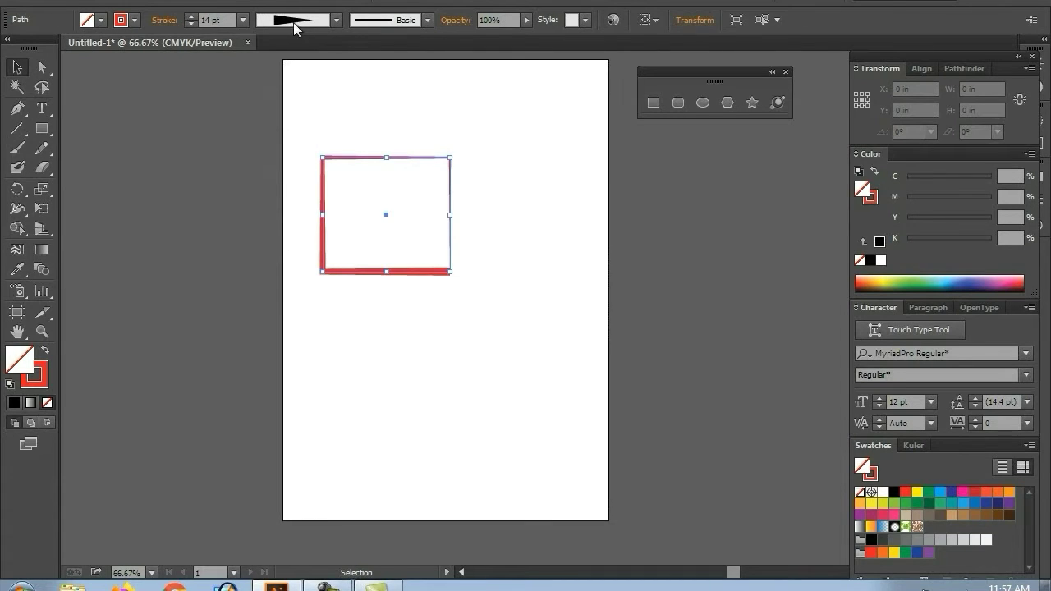
- Apply the elliptical width profile to the outline and preview the result
{"action": "left_click", "coordinate": [294, 23]}
{"action": "left_click", "coordinate": [298, 71]}
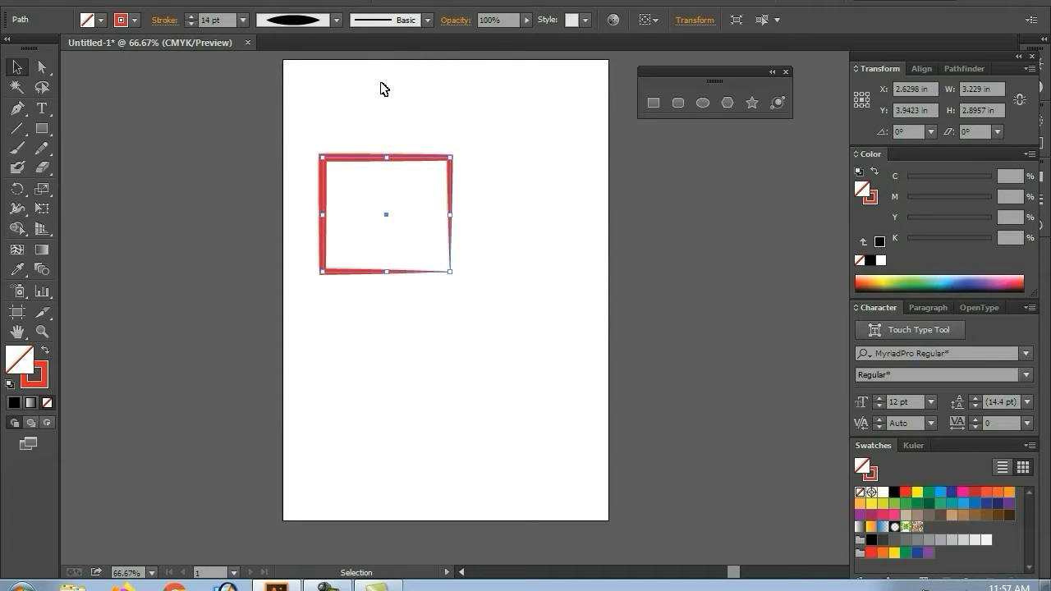
{"action": "left_click", "coordinate": [394, 189]}
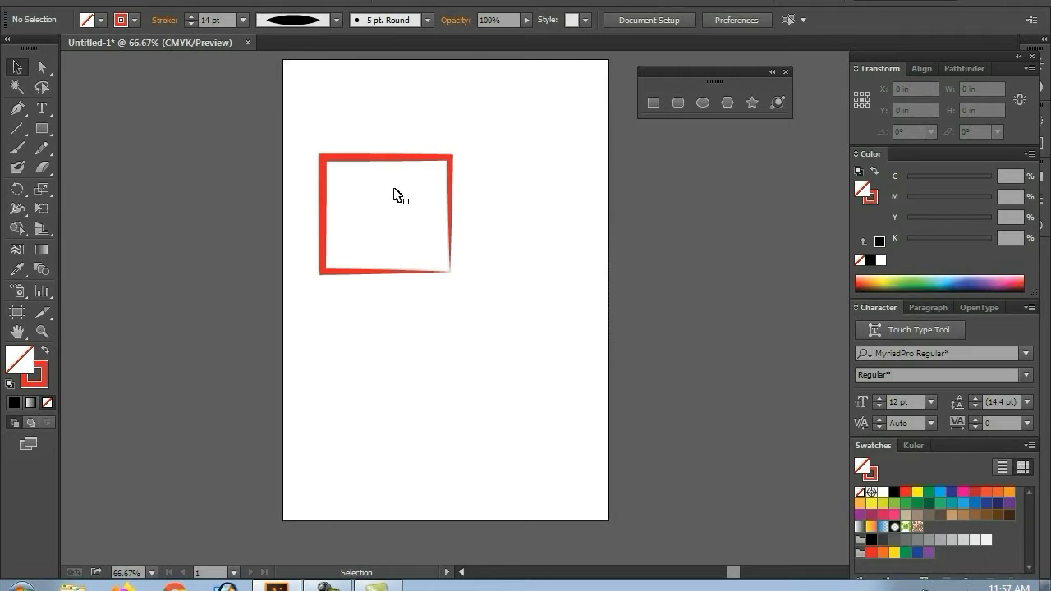
- Apply the Charcoal brush to the outline and zoom to 100% to inspect it
{"action": "left_click", "coordinate": [395, 190]}
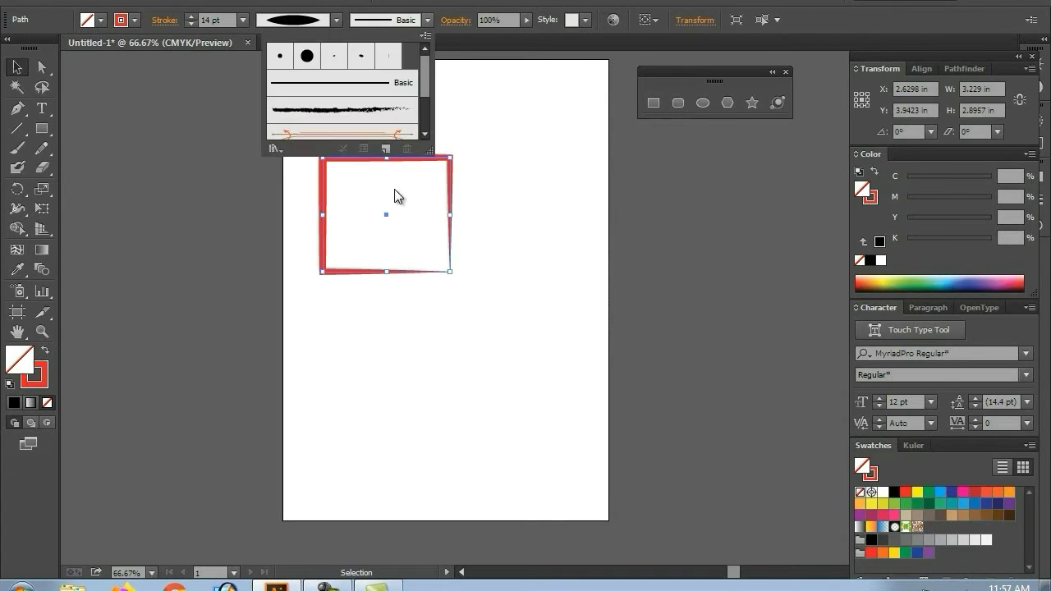
{"action": "left_click", "coordinate": [340, 109]}
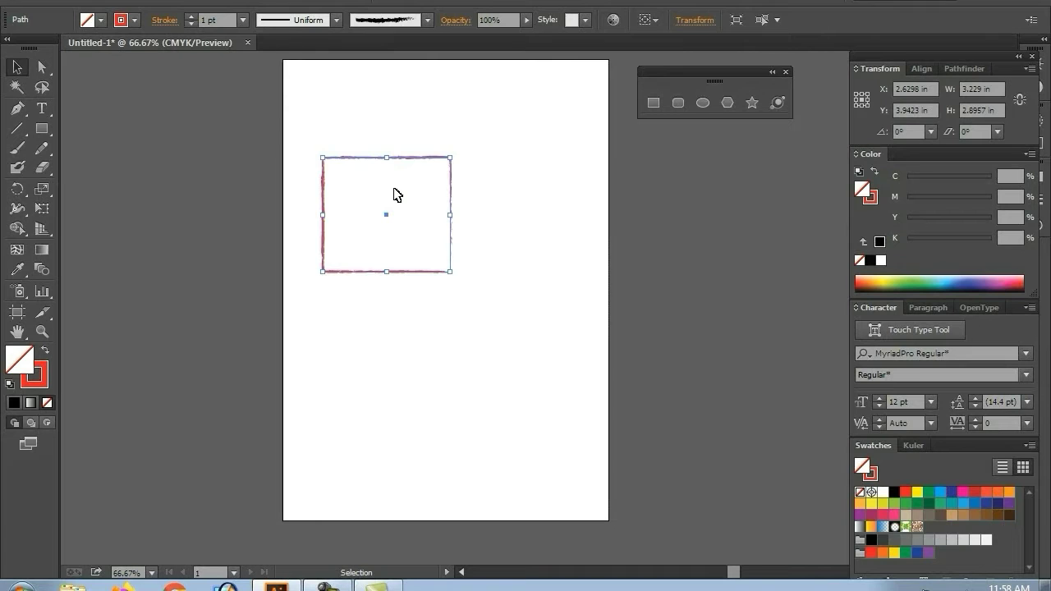
{"action": "left_click", "coordinate": [394, 194]}
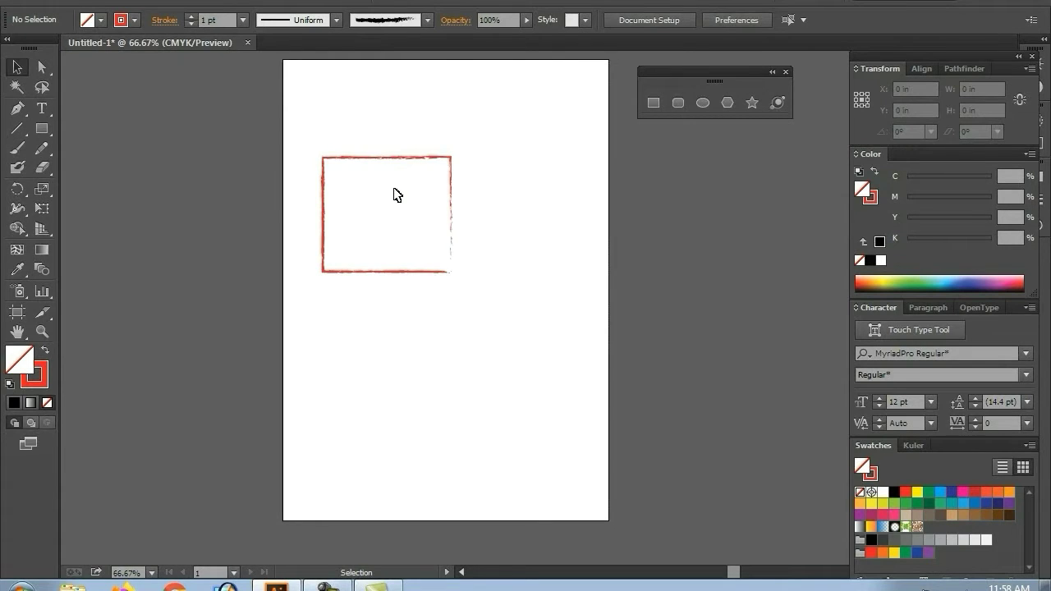
{"action": "key", "text": "z"}
{"action": "left_click", "coordinate": [394, 189]}
- Switch the rectangle's outline back to the plain Basic brush
{"action": "key", "text": "v"}
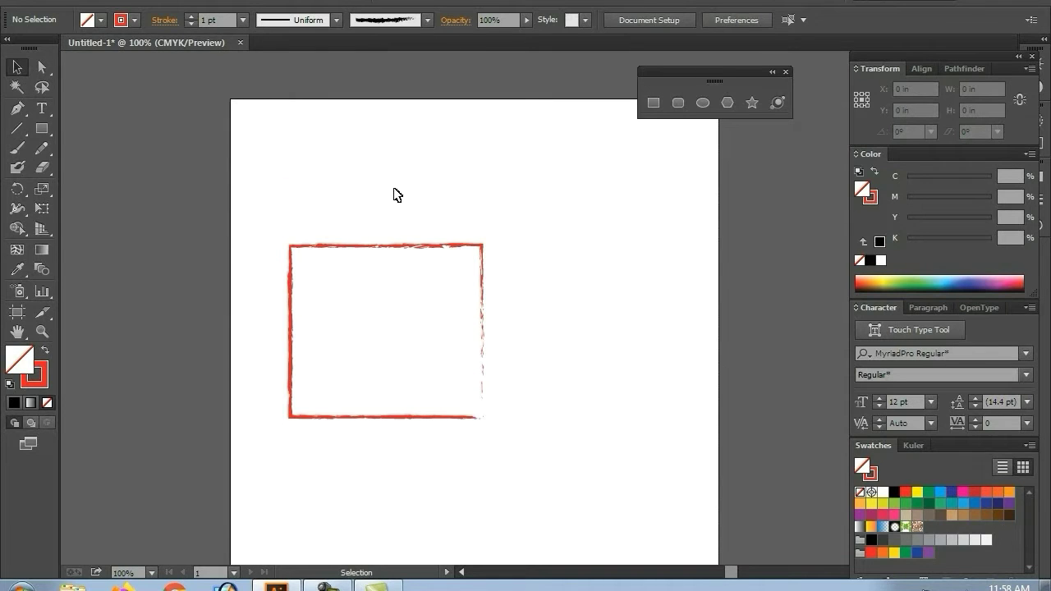
{"action": "key", "text": "ctrl+a"}
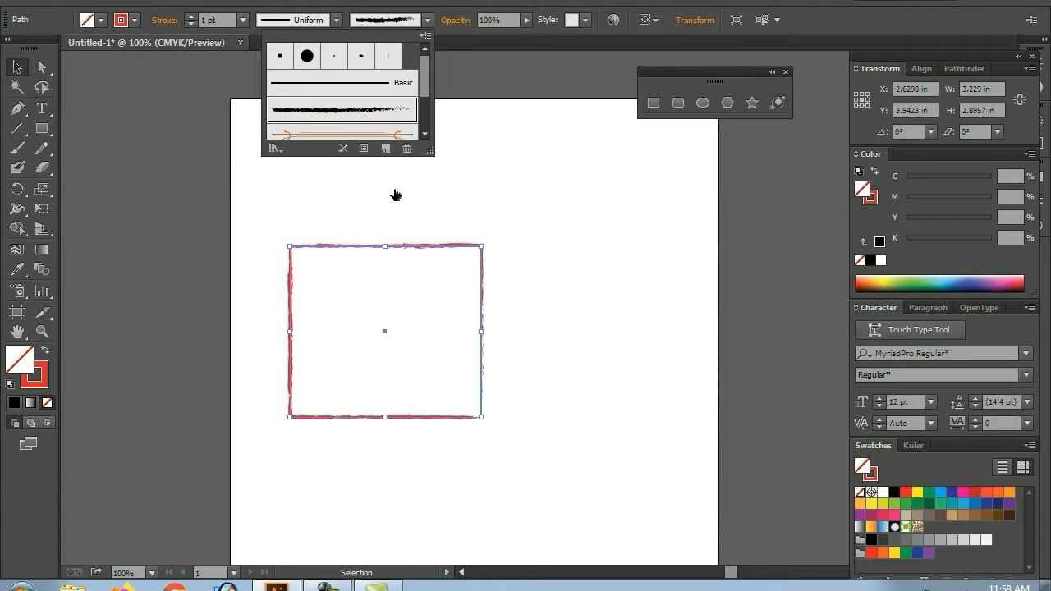
{"action": "key", "text": "Up"}
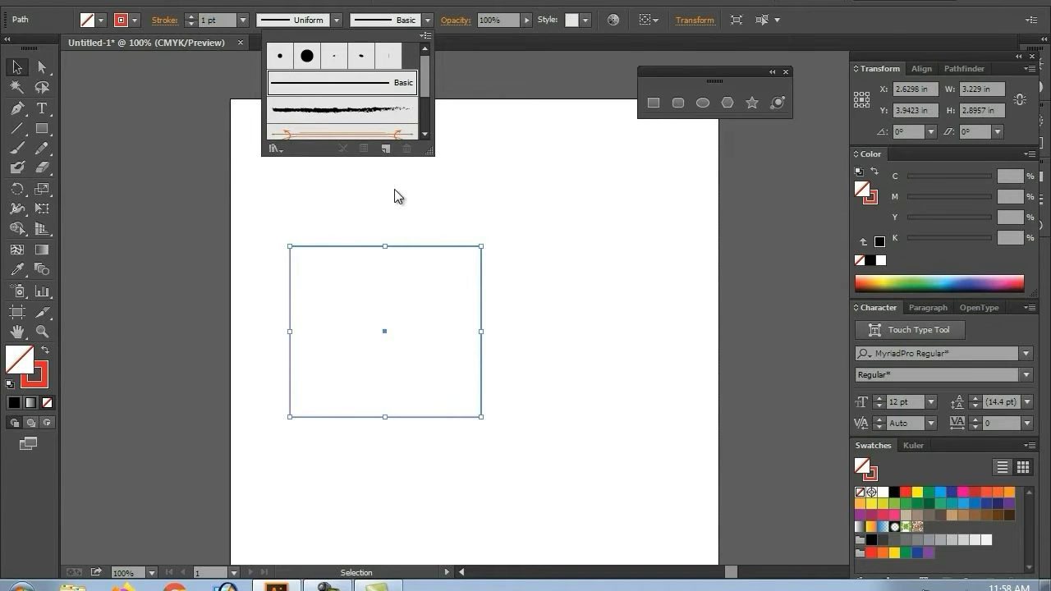
{"action": "key", "text": "Return"}
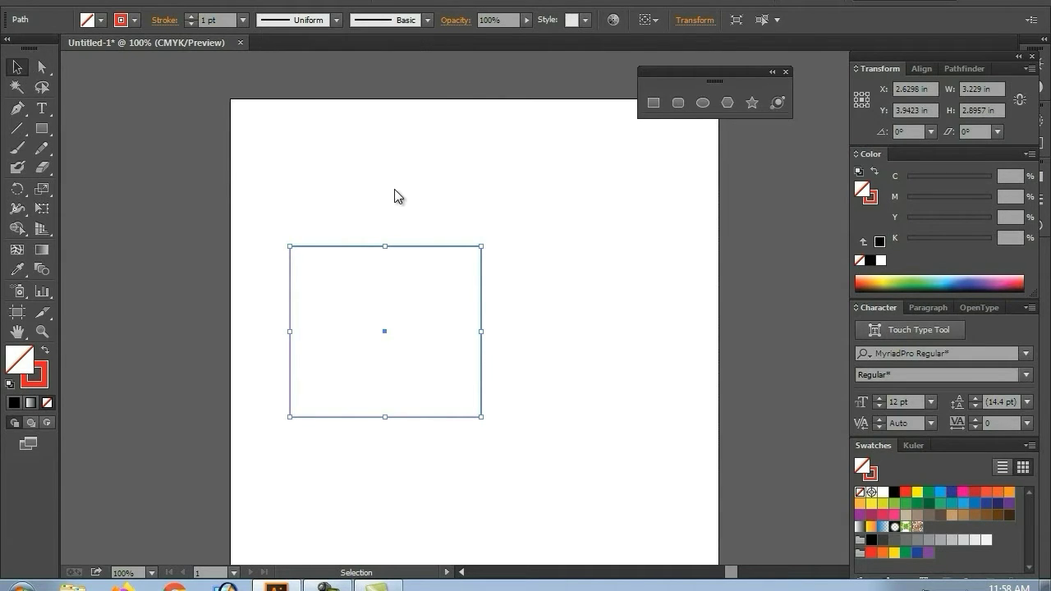
- Set the rectangle's opacity to 100% so the red outline is fully opaque
{"action": "left_click", "coordinate": [395, 196]}
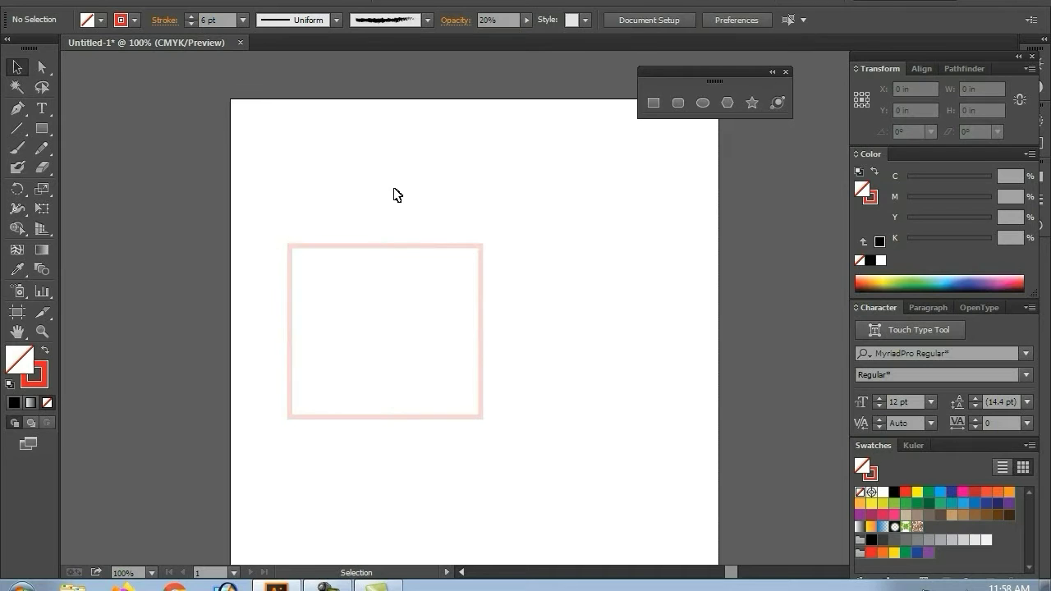
{"action": "key", "text": "ctrl+a"}
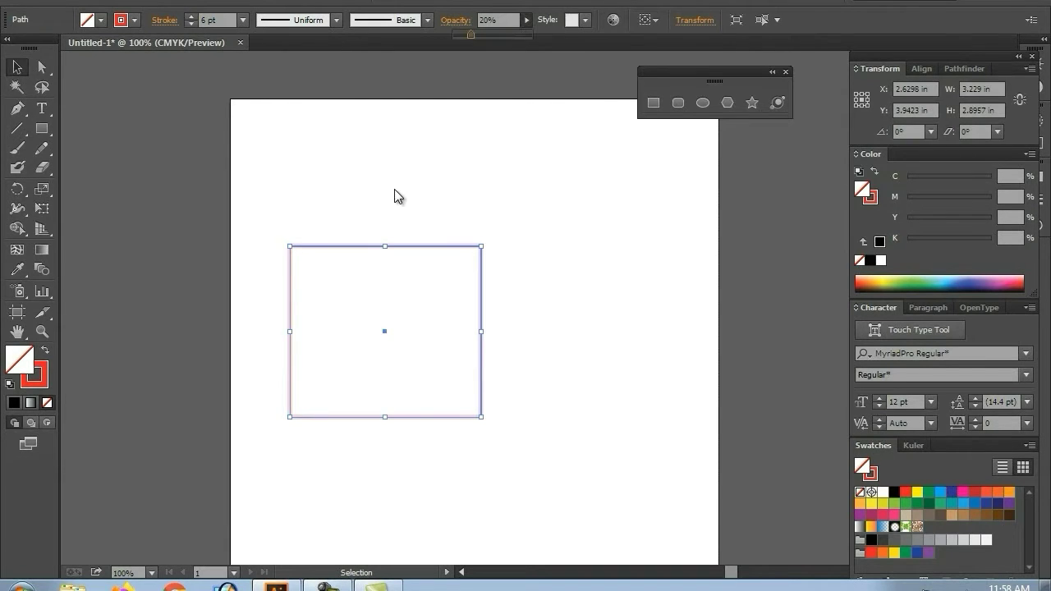
{"action": "type", "text": "100"}
{"action": "key", "text": "Return"}
{"action": "key", "text": "Return"}
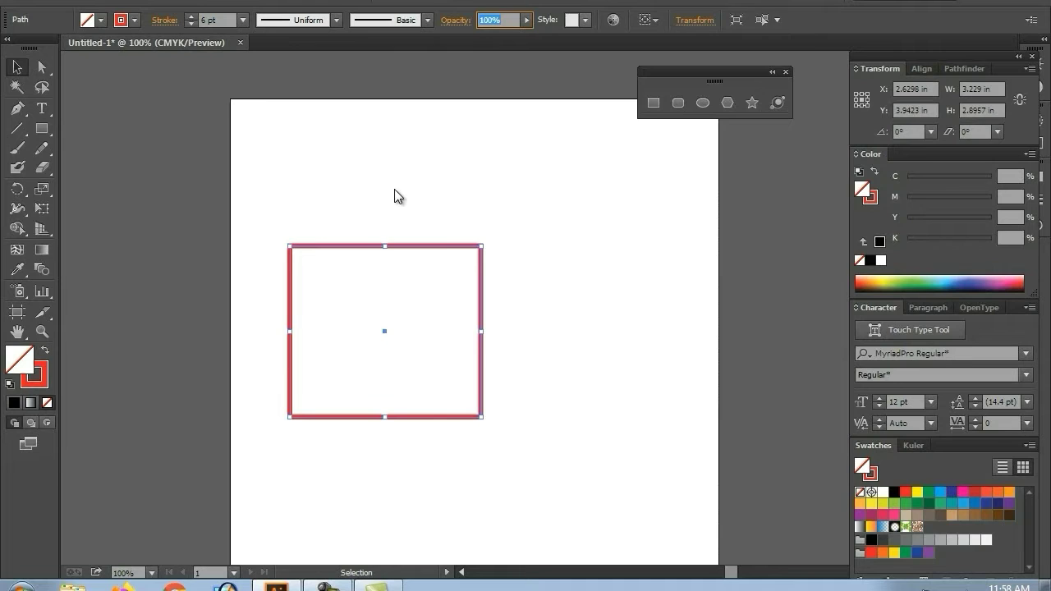
{"action": "key", "text": "Escape"}
- Apply the blue swirl, then the yellow-green floral graphic style to the rectangle
{"action": "key", "text": "x"}
{"action": "key", "text": "shift+F5"}
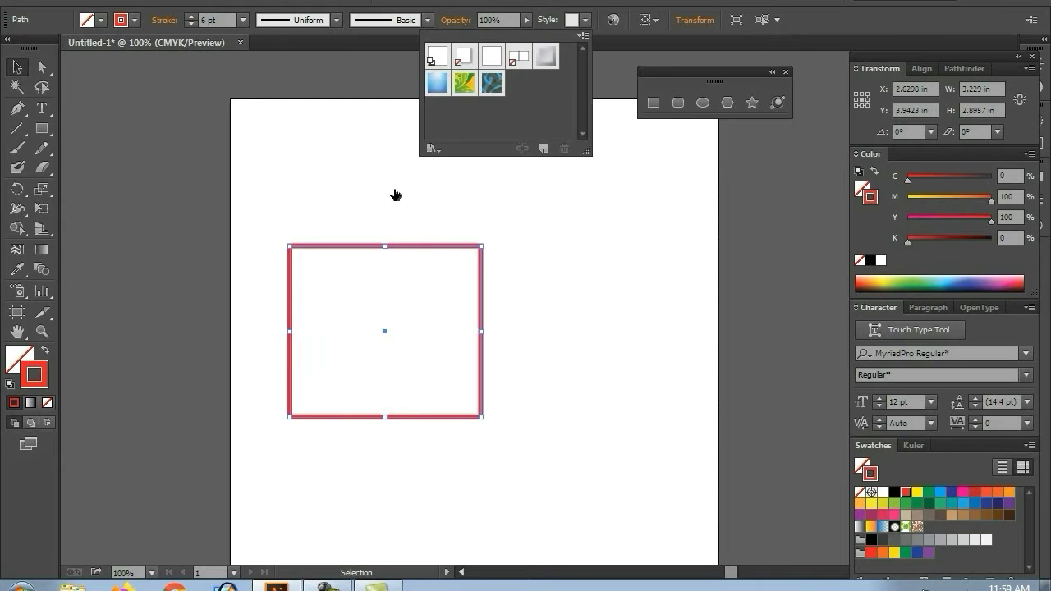
{"action": "left_click_drag", "start_coordinate": [395, 195], "coordinate": [396, 193]}
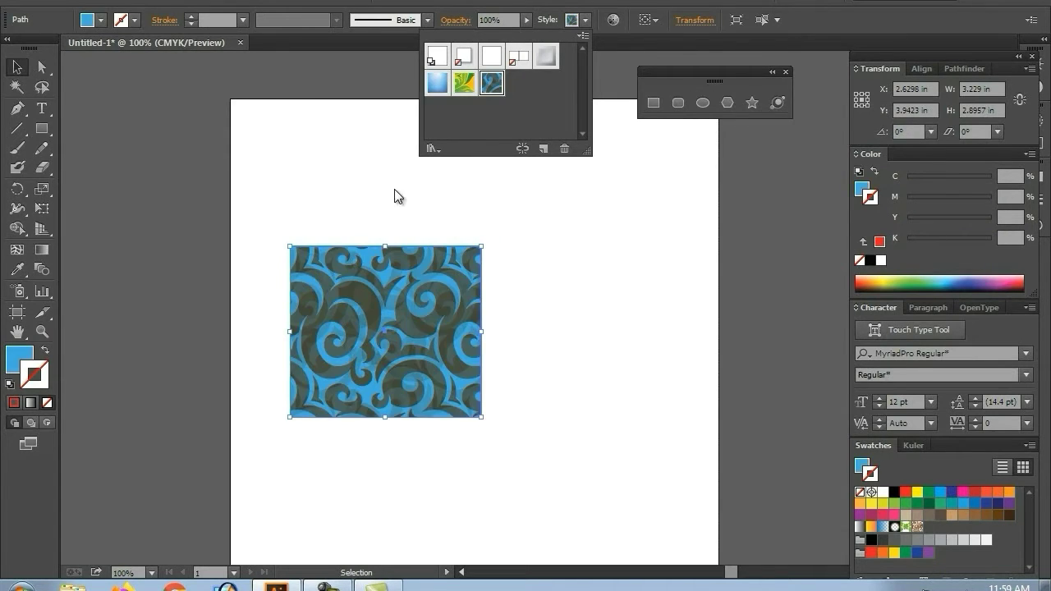
{"action": "key", "text": "ctrl+z"}
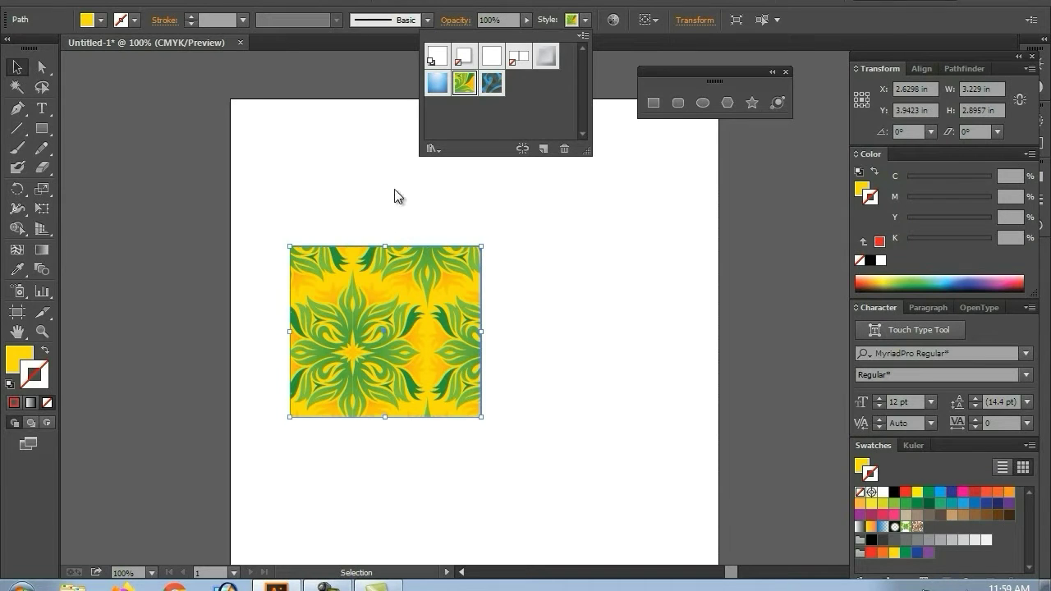
{"action": "left_click", "coordinate": [396, 195]}
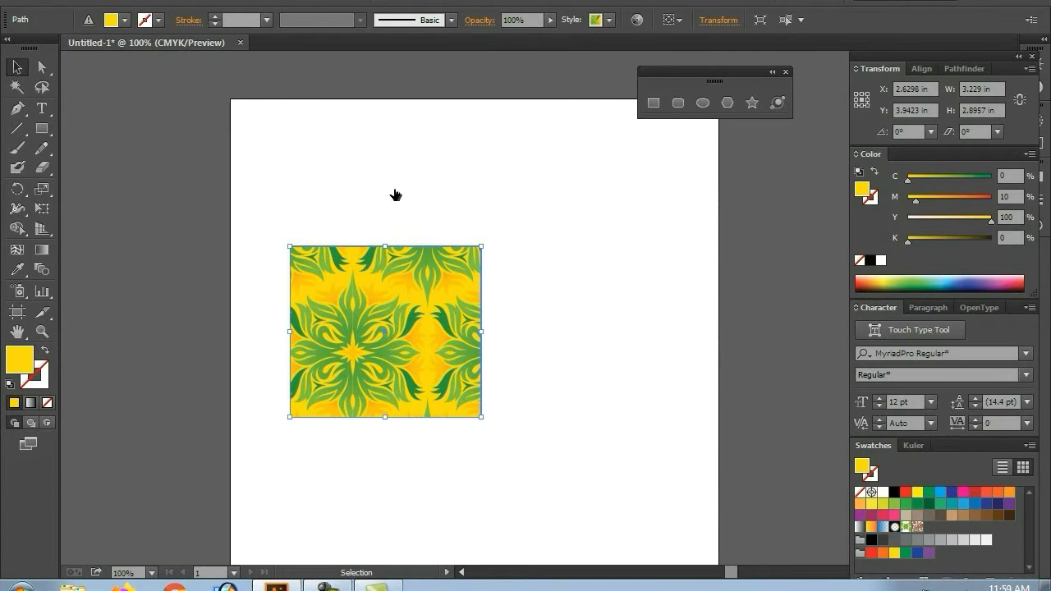
{"action": "key", "text": "ctrl+z"}
- Centre the green rectangle horizontally and vertically on the artboard
{"action": "left_click", "coordinate": [394, 194]}
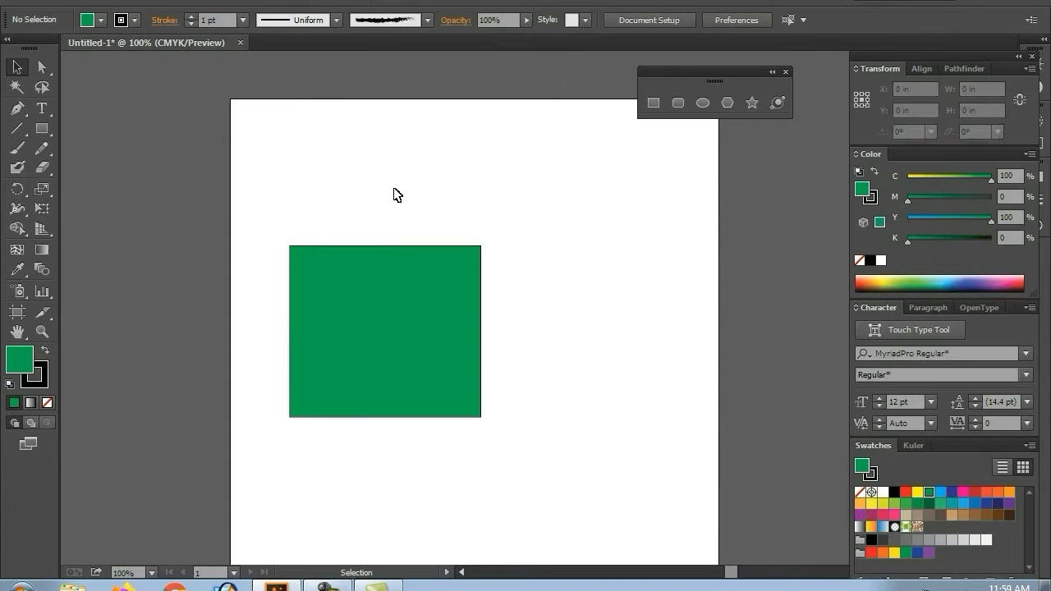
{"action": "key", "text": "ctrl+a"}
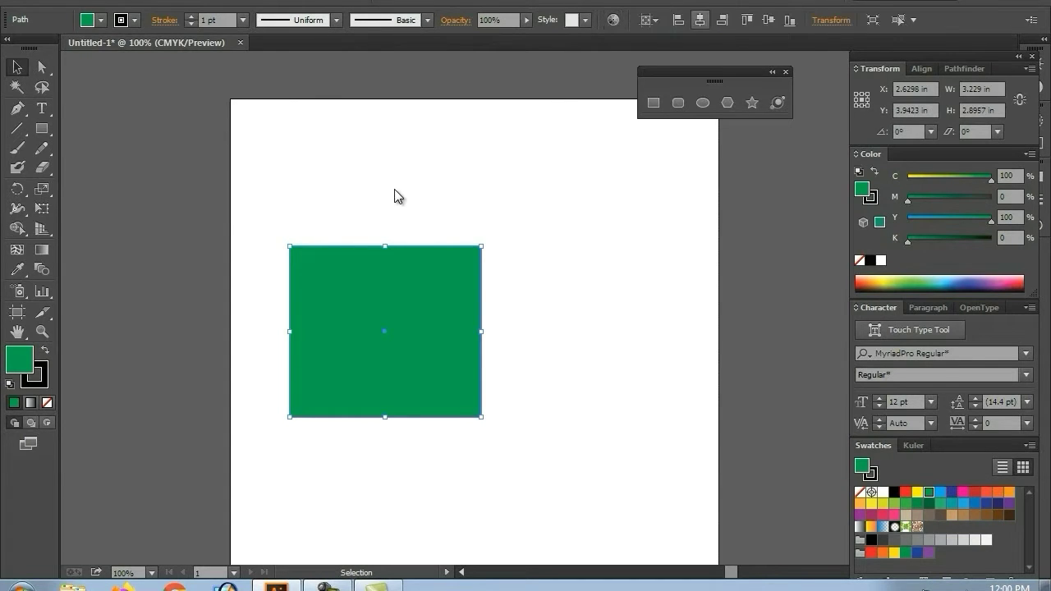
{"action": "left_click", "coordinate": [700, 20]}
{"action": "left_click", "coordinate": [767, 19]}
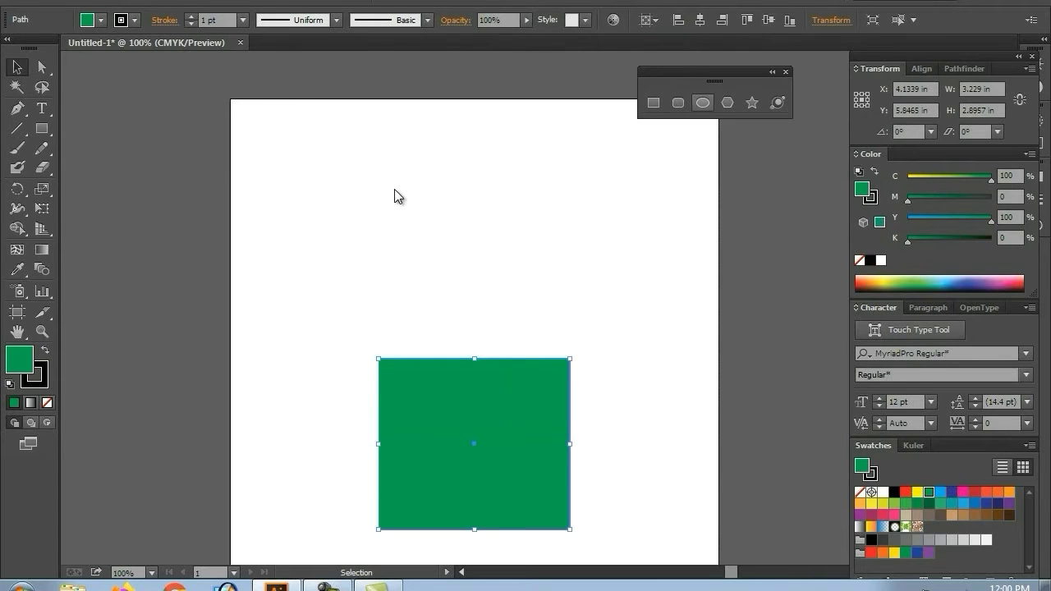
{"action": "scroll", "coordinate": [393, 194], "scroll_direction": "down", "scroll_amount": 2}
{"action": "scroll", "coordinate": [394, 194], "scroll_direction": "down", "scroll_amount": 3}
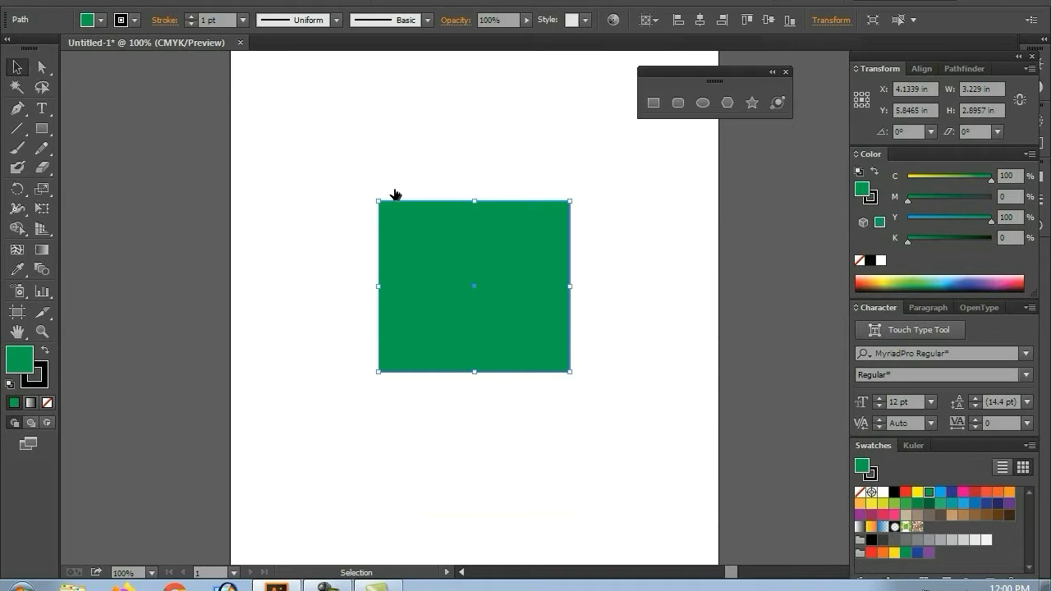
{"action": "key", "text": "shift+F8"}
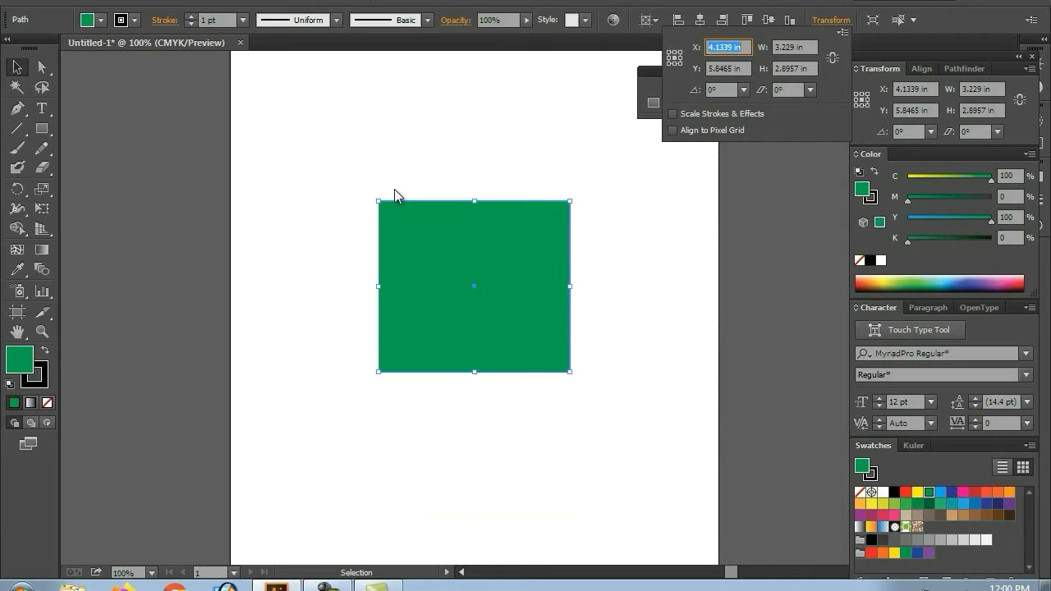
- Set the rectangle's X position to 3.875 in and its width to 3.25 in
{"action": "type", "text": "4.125"}
{"action": "key", "text": "Return"}
{"action": "key", "text": "Down"}
{"action": "key", "text": "Down"}
{"action": "key", "text": "Down"}
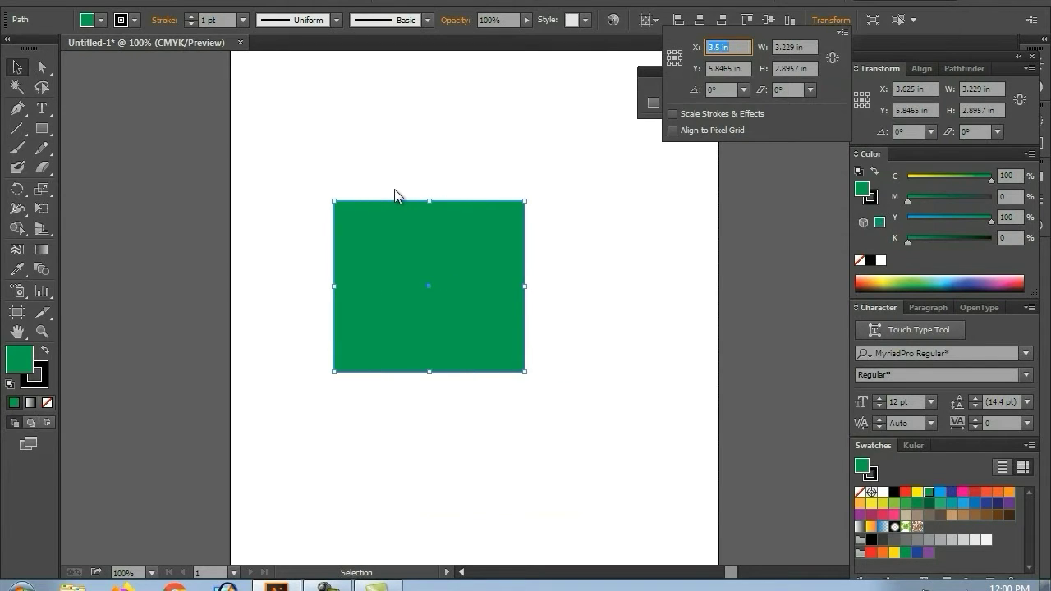
{"action": "key", "text": "Up"}
{"action": "key", "text": "Up"}
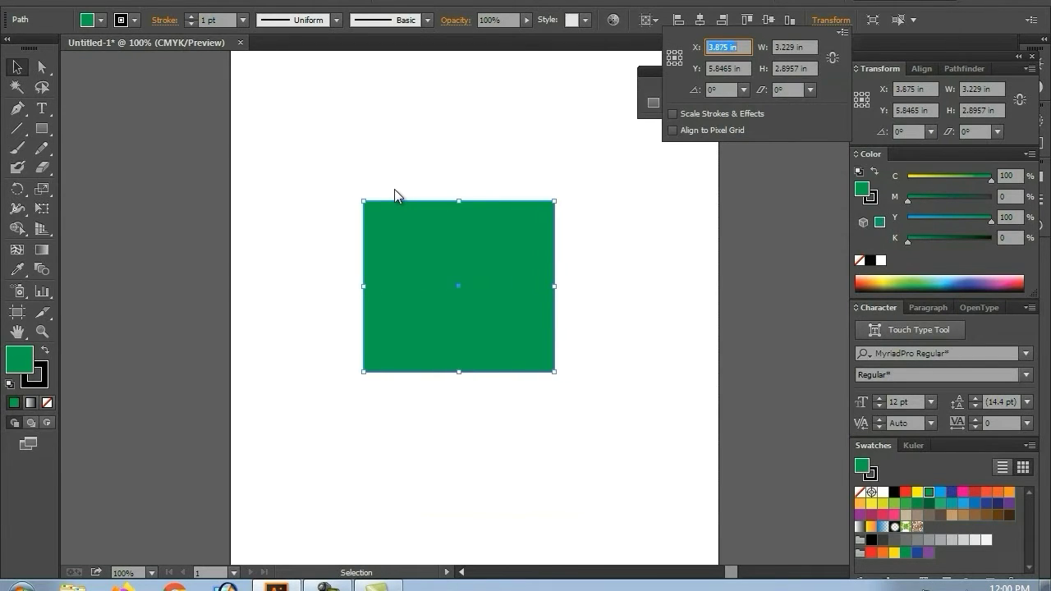
{"action": "key", "text": "Tab"}
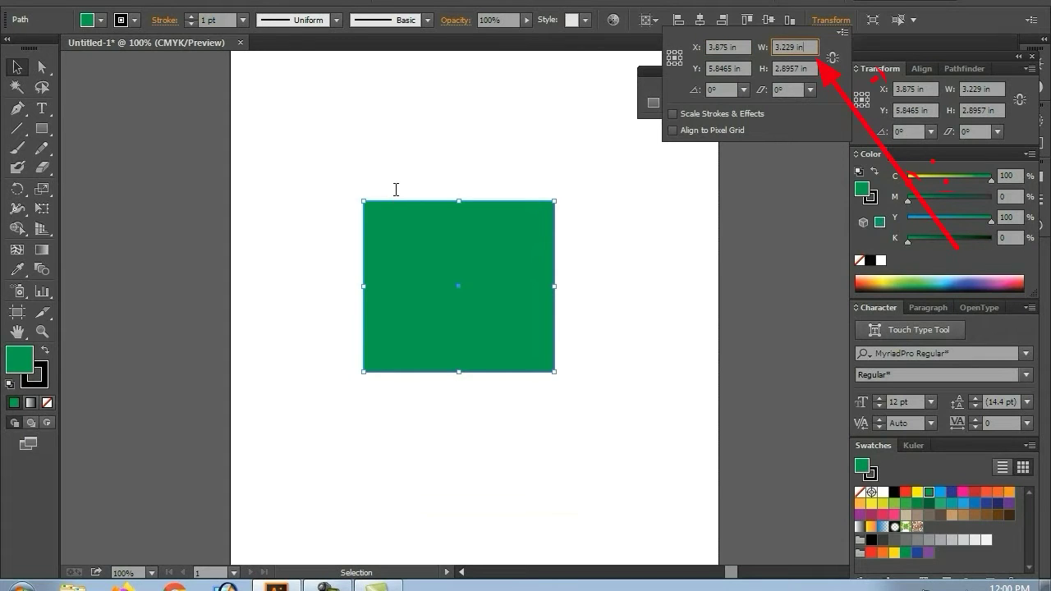
{"action": "key", "text": "Right"}
{"action": "type", "text": "4"}
{"action": "key", "text": "Return"}
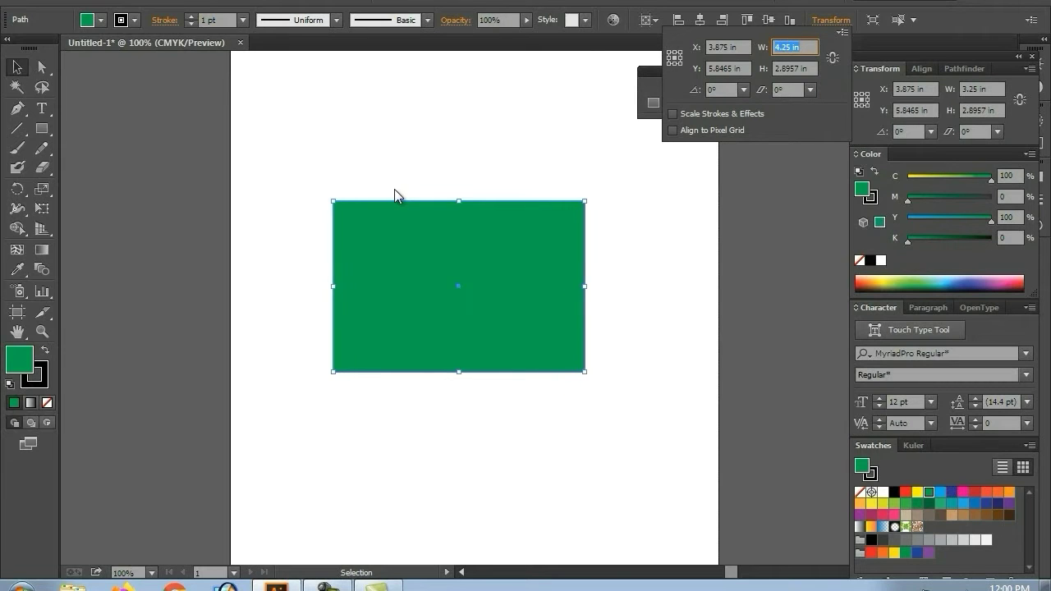
{"action": "type", "text": "3.5"}
{"action": "key", "text": "Return"}
{"action": "key", "text": "Down"}
{"action": "key", "text": "Down"}
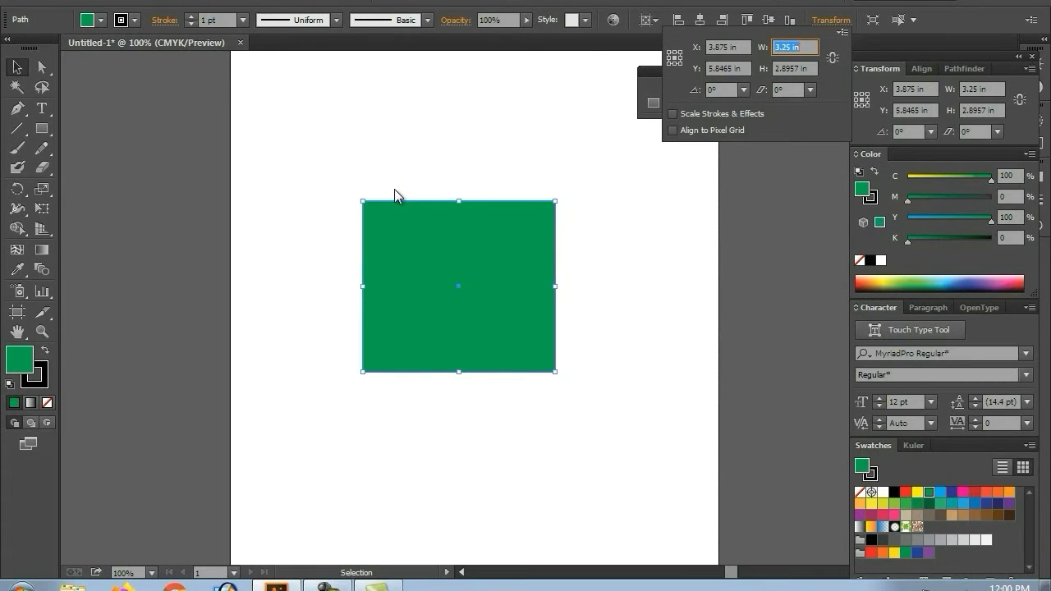
- Set the rectangle's Y position to 5.875 in and its height to 2.625 in
{"action": "key", "text": "Tab"}
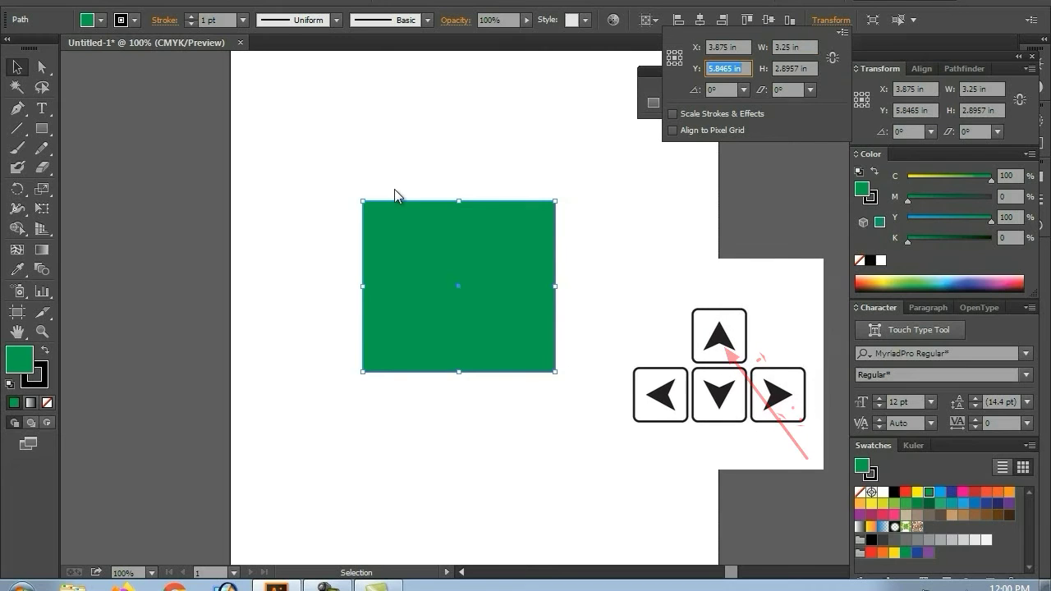
{"action": "key", "text": "Down"}
{"action": "key", "text": "Down"}
{"action": "key", "text": "Down"}
{"action": "key", "text": "Down"}
{"action": "key", "text": "Down"}
{"action": "key", "text": "Up"}
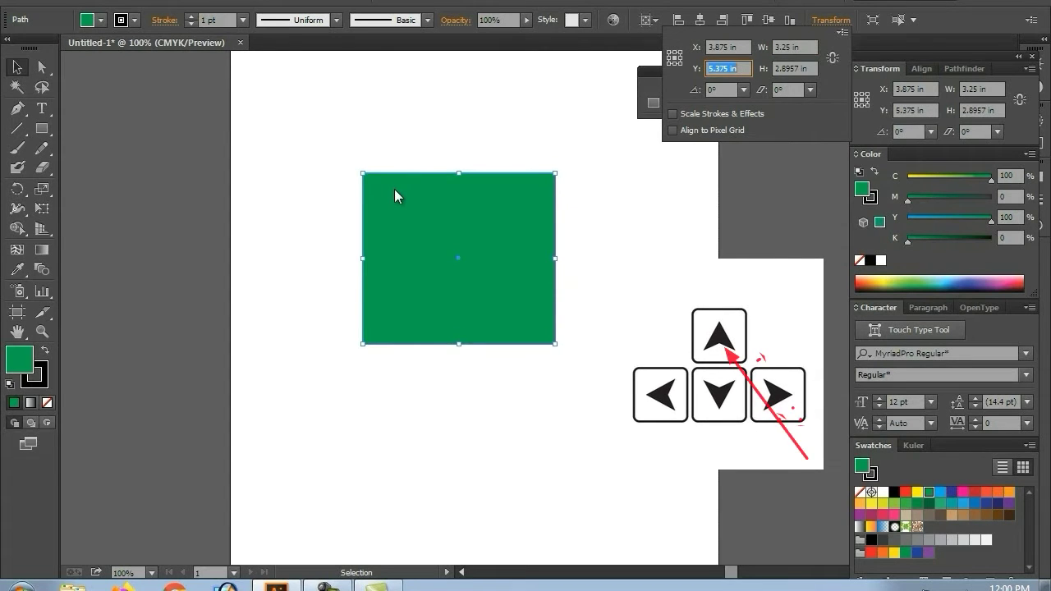
{"action": "key", "text": "Up"}
{"action": "key", "text": "Up"}
{"action": "key", "text": "Up"}
{"action": "key", "text": "Up"}
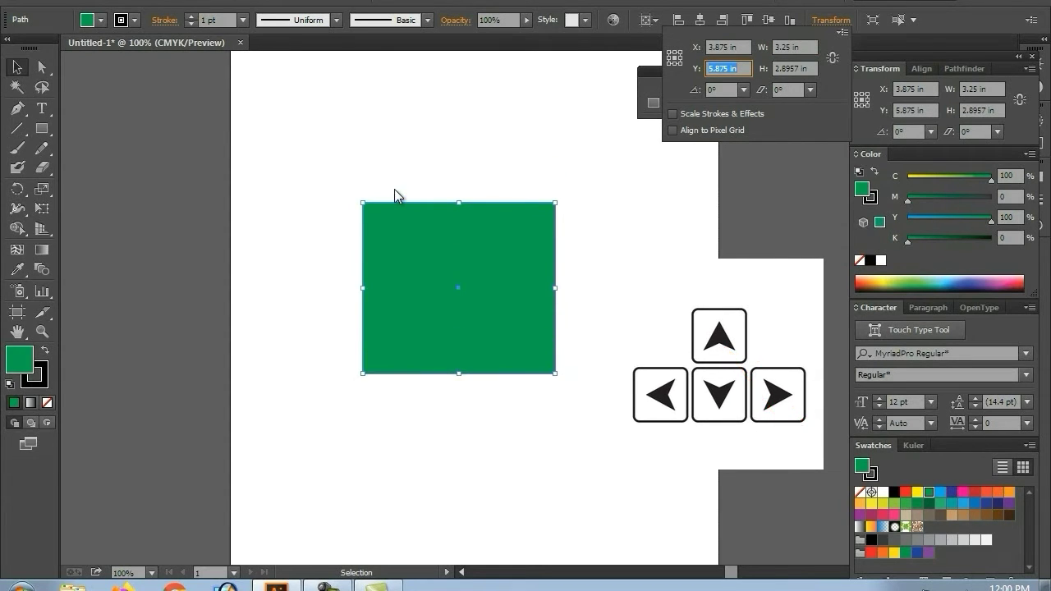
{"action": "key", "text": "Tab"}
{"action": "key", "text": "Down"}
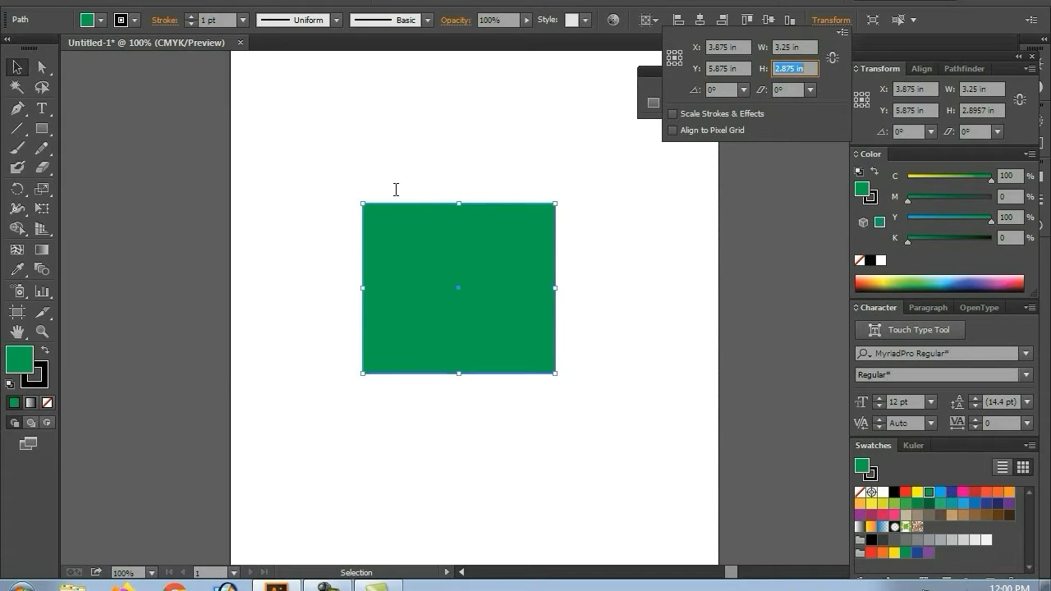
{"action": "key", "text": "Down"}
{"action": "key", "text": "Down"}
{"action": "key", "text": "Down"}
{"action": "key", "text": "Down"}
{"action": "key", "text": "Up"}
{"action": "key", "text": "Up"}
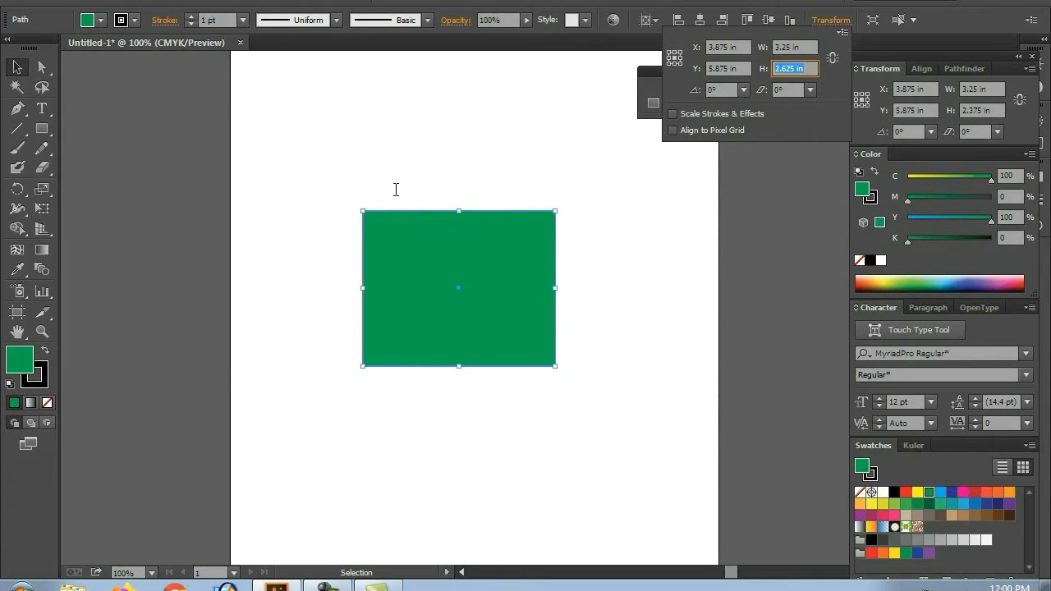
{"action": "key", "text": "Up"}
{"action": "key", "text": "Up"}
{"action": "key", "text": "Up"}
{"action": "key", "text": "Up"}
{"action": "key", "text": "Up"}
{"action": "key", "text": "Up"}
{"action": "key", "text": "Up"}
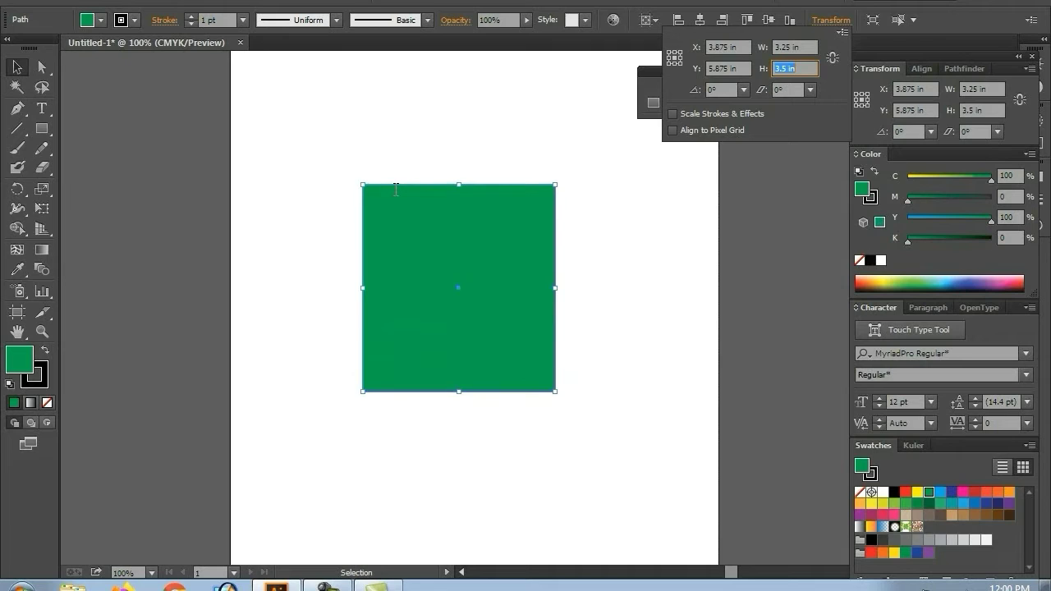
{"action": "key", "text": "Down"}
{"action": "key", "text": "Down"}
{"action": "key", "text": "Down"}
{"action": "key", "text": "Down"}
{"action": "key", "text": "Down"}
{"action": "key", "text": "Down"}
{"action": "key", "text": "Down"}
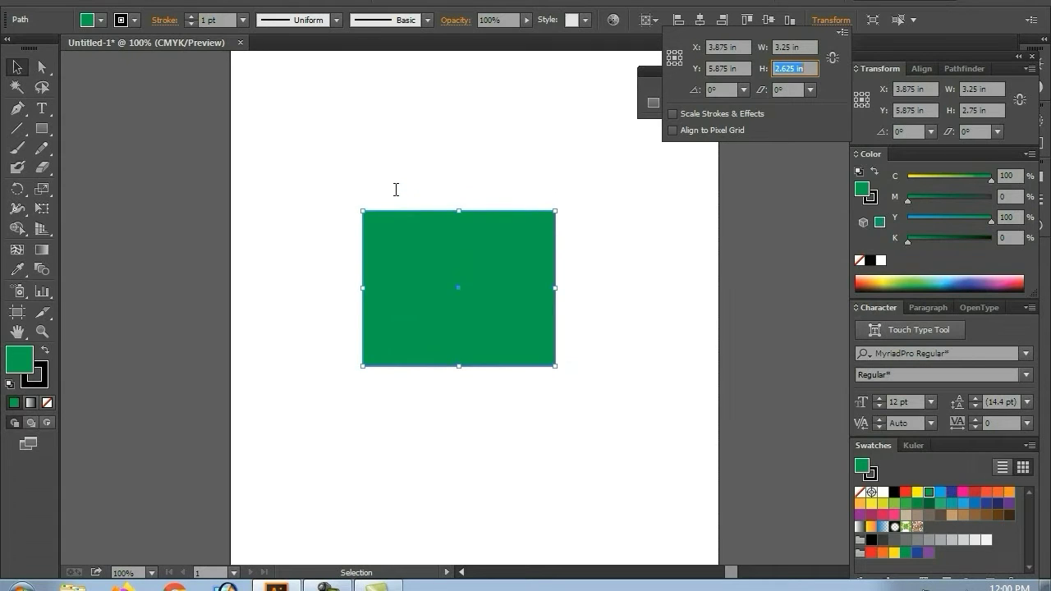
{"action": "key", "text": "Return"}
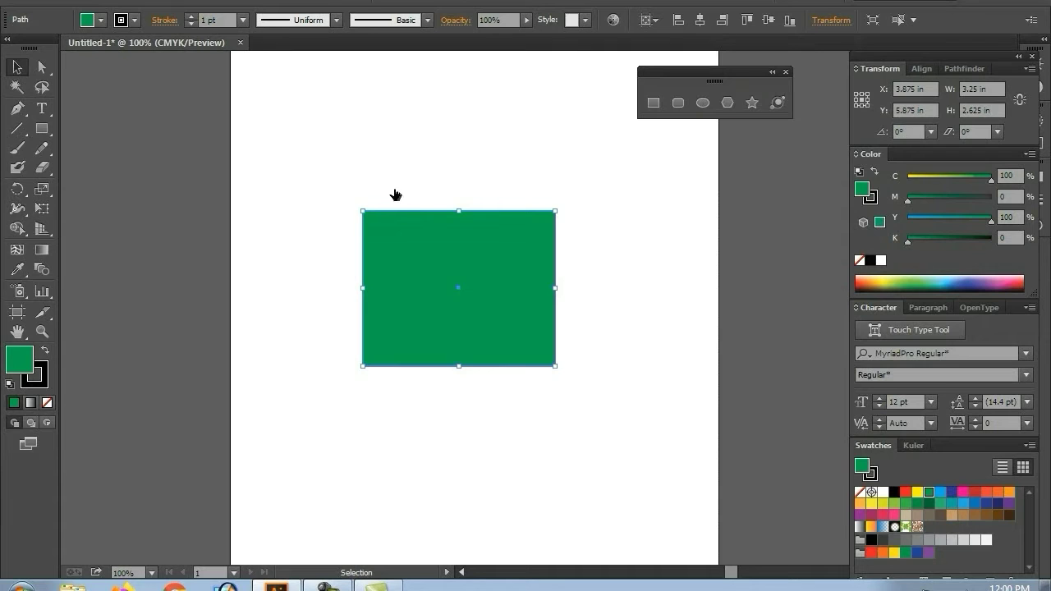
{"action": "key", "text": "shift+F8"}
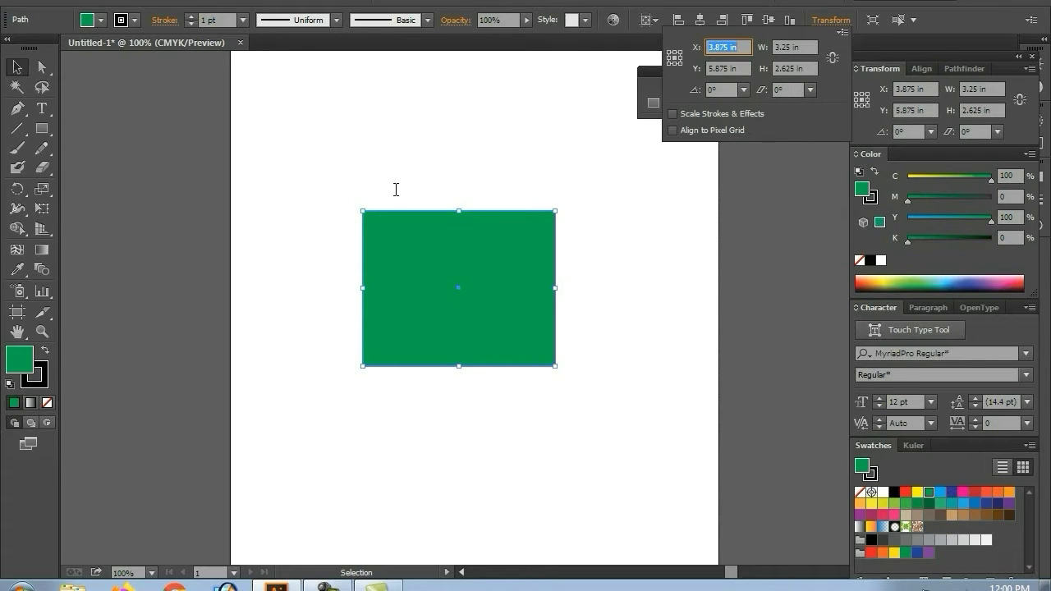
{"action": "key", "text": "Tab"}
{"action": "key", "text": "Tab"}
{"action": "key", "text": "Tab"}
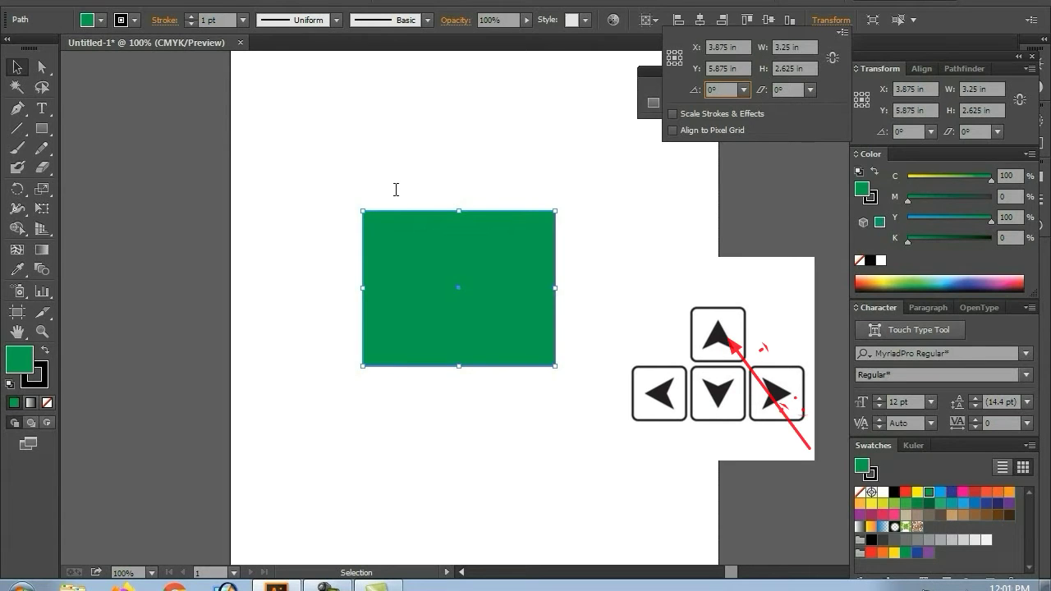
- Try rotating the green rectangle in the Transform settings, then return it to level
{"action": "key", "text": "Up"}
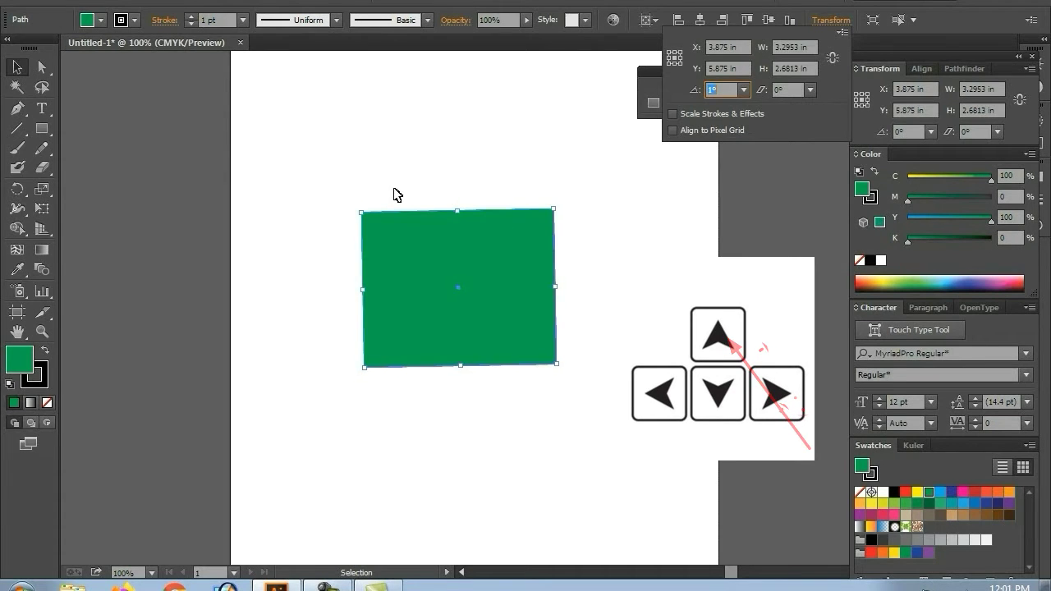
{"action": "key", "text": "Up"}
{"action": "key", "text": "Up"}
{"action": "key", "text": "Up"}
{"action": "key", "text": "Up"}
{"action": "key", "text": "Up"}
{"action": "key", "text": "Up"}
{"action": "key", "text": "Up"}
{"action": "key", "text": "Up"}
{"action": "key", "text": "Up"}
{"action": "key", "text": "Up"}
{"action": "key", "text": "Up"}
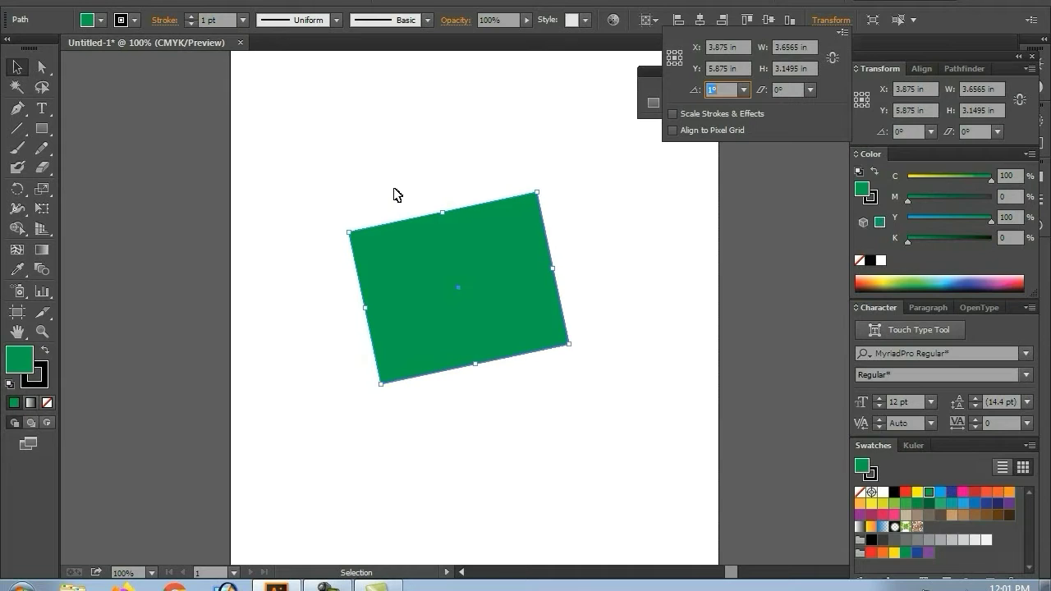
{"action": "key", "text": "Up"}
{"action": "key", "text": "Up"}
{"action": "key", "text": "Up"}
{"action": "key", "text": "Down"}
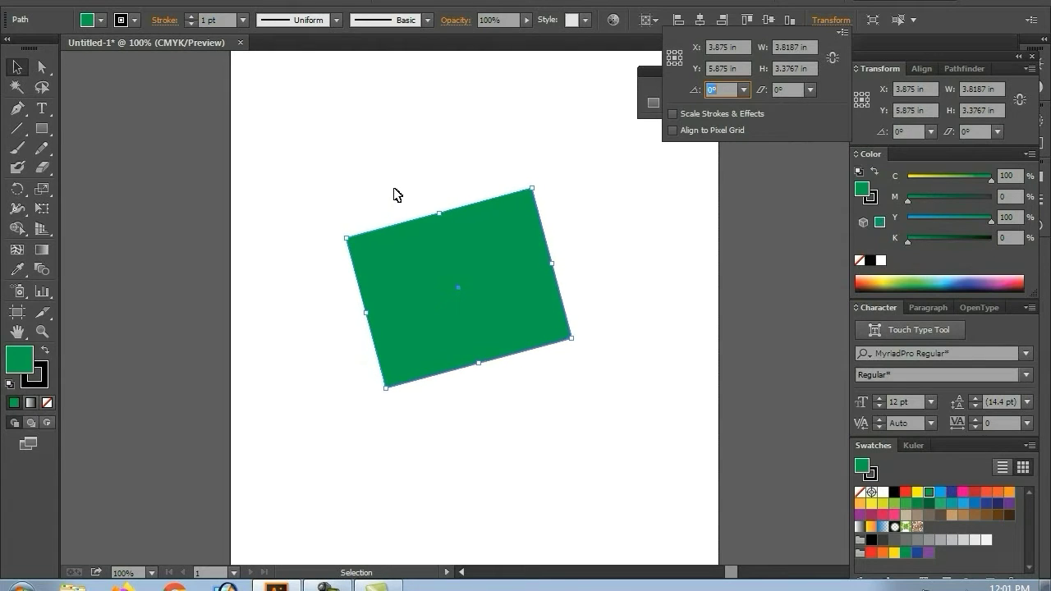
{"action": "key", "text": "Down"}
{"action": "key", "text": "Down"}
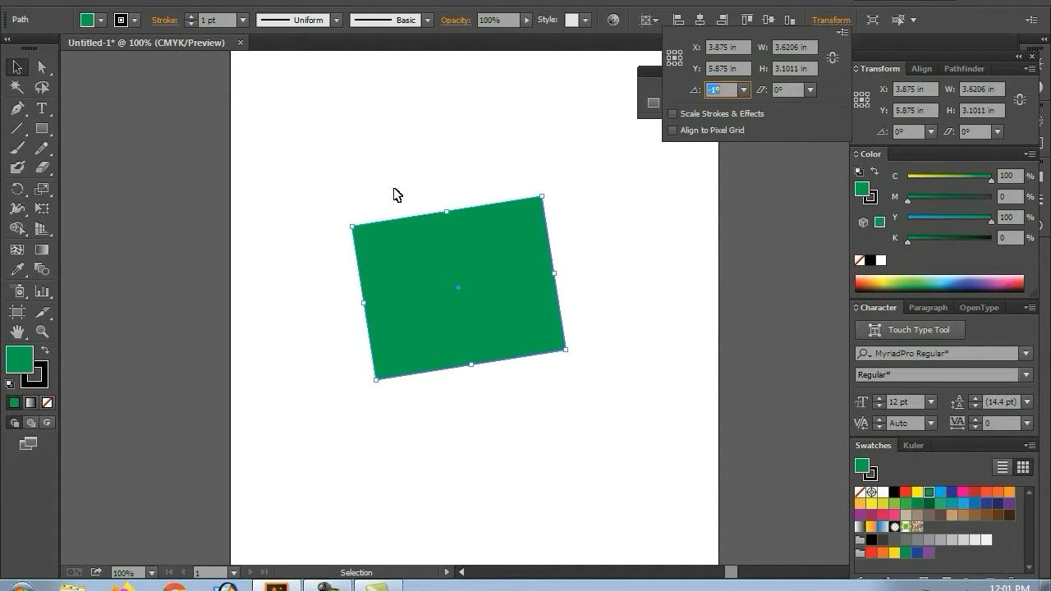
{"action": "key", "text": "Up"}
{"action": "key", "text": "Up"}
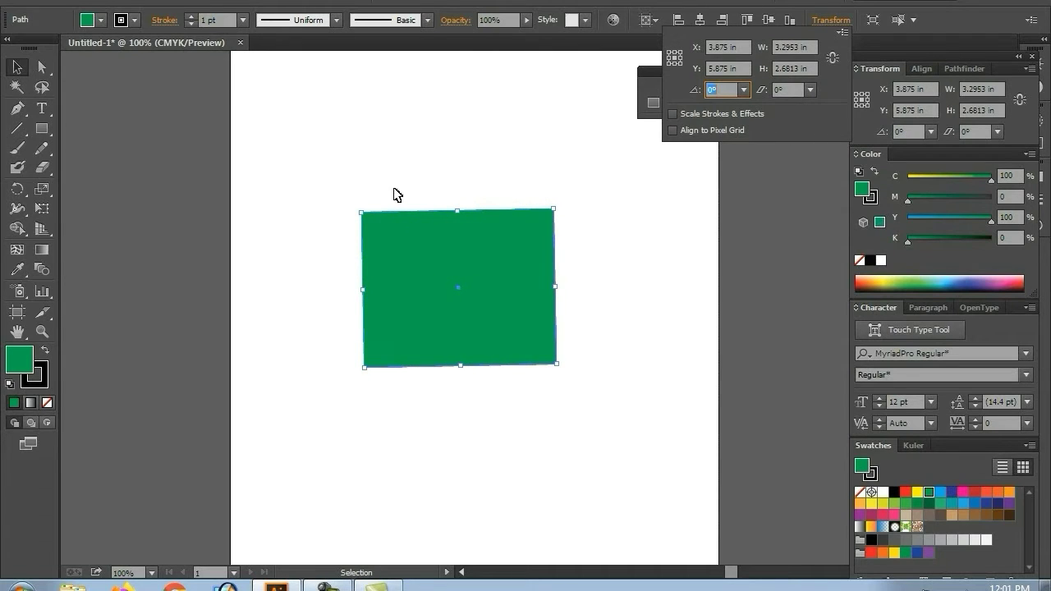
{"action": "key", "text": "Return"}
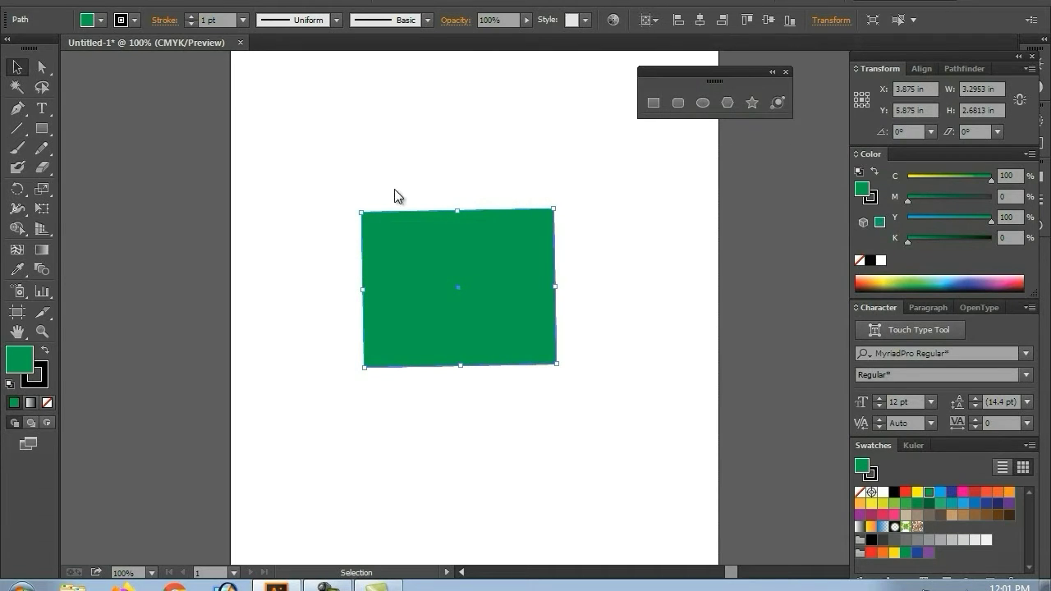
- Shear the green rectangle into a parallelogram about 4.70 in wide and 2.68 in tall
{"action": "key", "text": "shift+F8"}
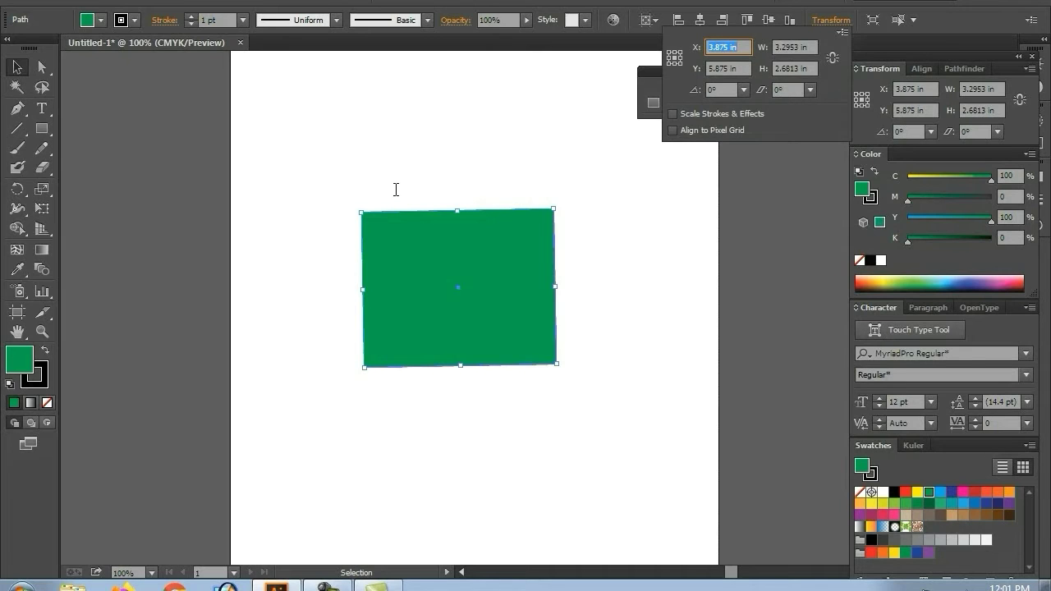
{"action": "key", "text": "Tab"}
{"action": "key", "text": "Tab"}
{"action": "key", "text": "Tab"}
{"action": "key", "text": "Up"}
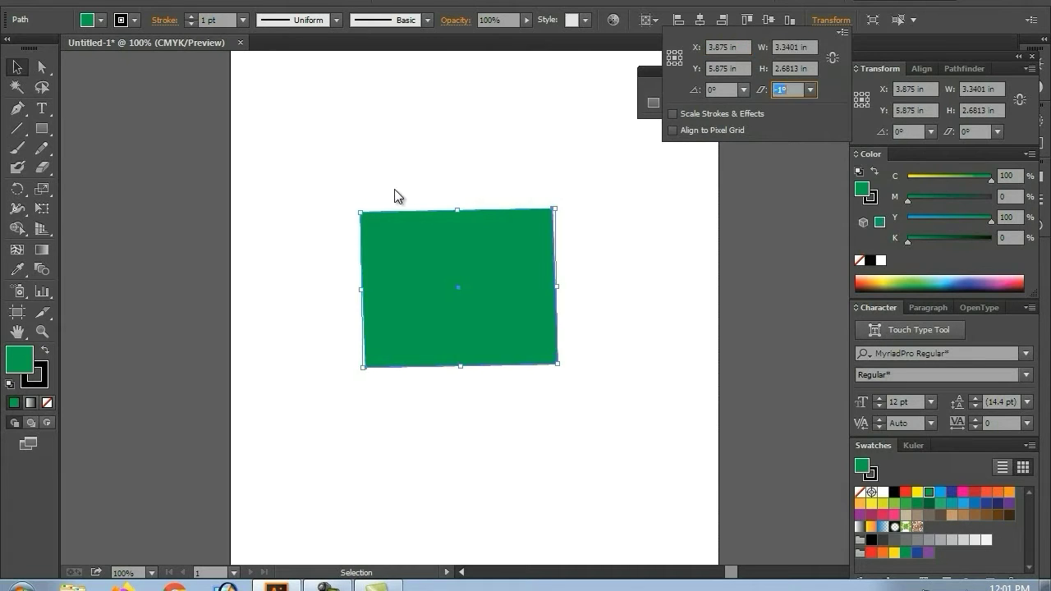
{"action": "key", "text": "Up"}
{"action": "key", "text": "Up"}
{"action": "key", "text": "Up"}
{"action": "key", "text": "Up"}
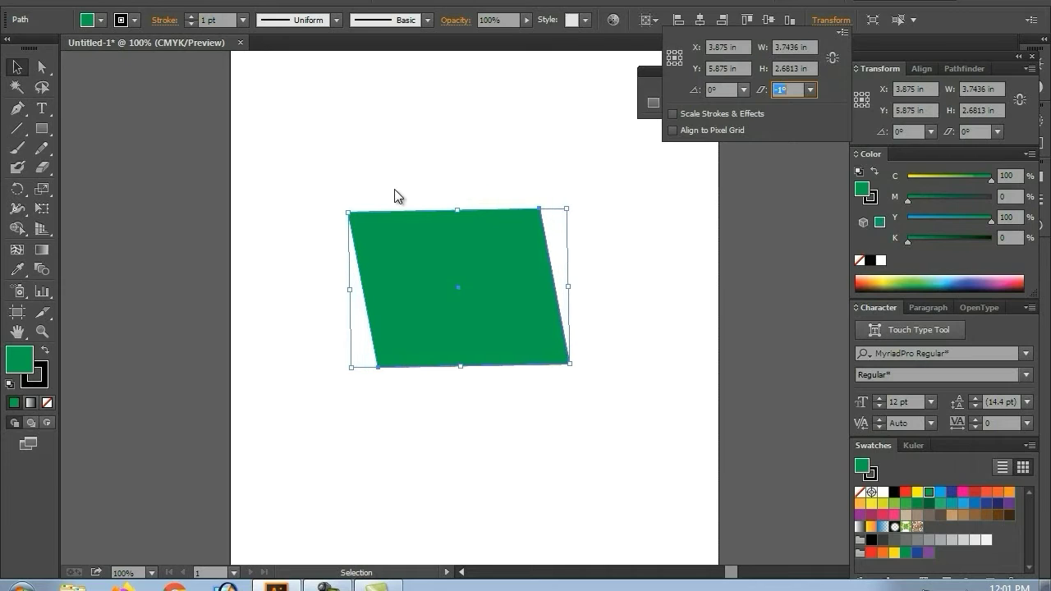
{"action": "key", "text": "Up"}
{"action": "key", "text": "Up"}
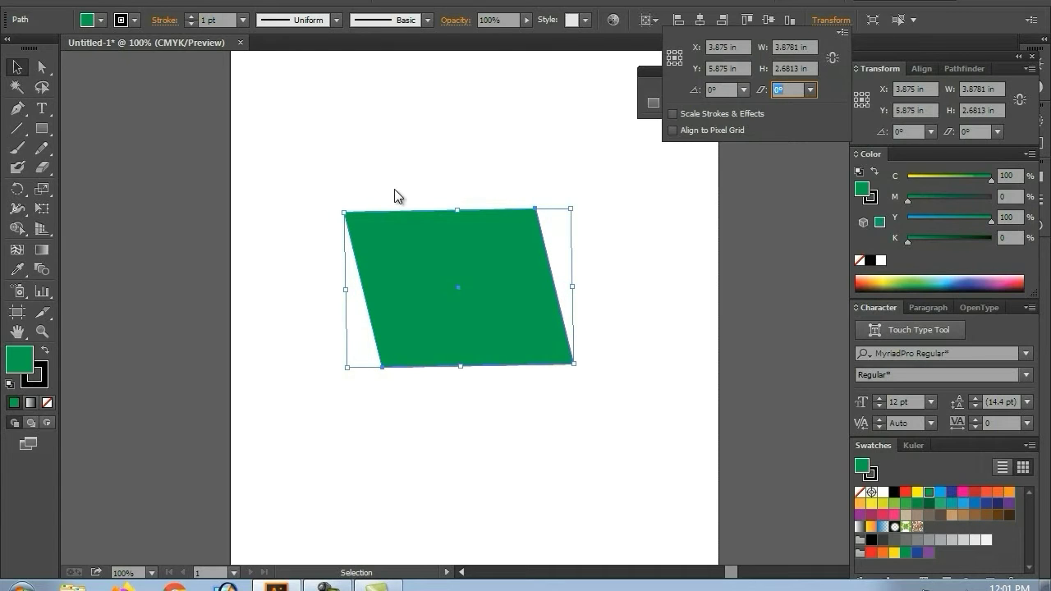
{"action": "key", "text": "Down"}
{"action": "key", "text": "Down"}
{"action": "key", "text": "Down"}
{"action": "key", "text": "Down"}
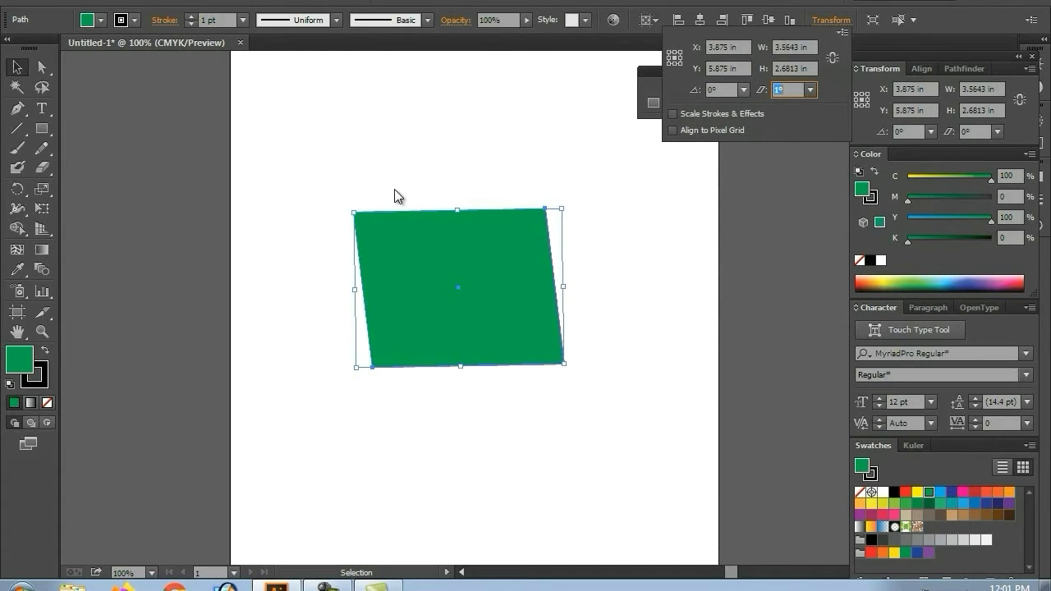
{"action": "key", "text": "Down"}
{"action": "key", "text": "Down"}
{"action": "key", "text": "Up"}
{"action": "key", "text": "Up"}
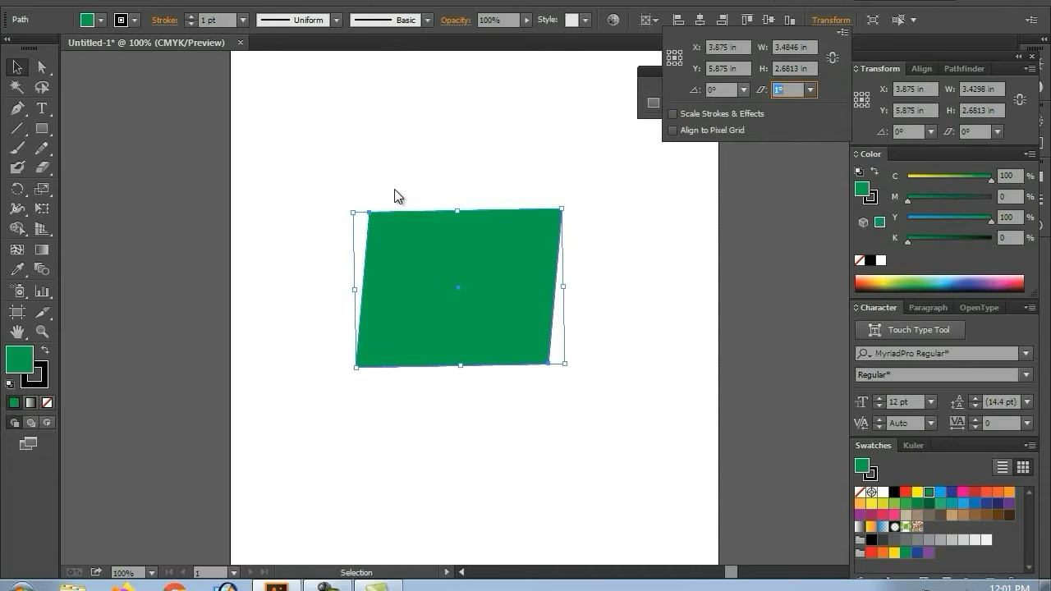
{"action": "key", "text": "Up"}
{"action": "key", "text": "Up"}
{"action": "key", "text": "Up"}
{"action": "key", "text": "Up"}
{"action": "key", "text": "Up"}
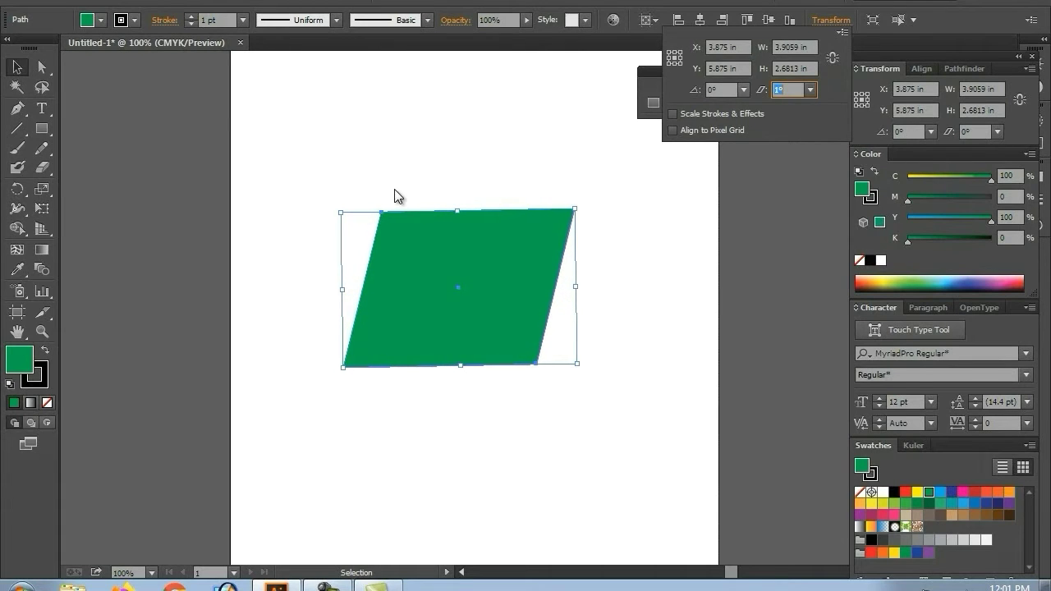
{"action": "key", "text": "Up"}
{"action": "key", "text": "Up"}
{"action": "key", "text": "Up"}
{"action": "key", "text": "Up"}
{"action": "key", "text": "Up"}
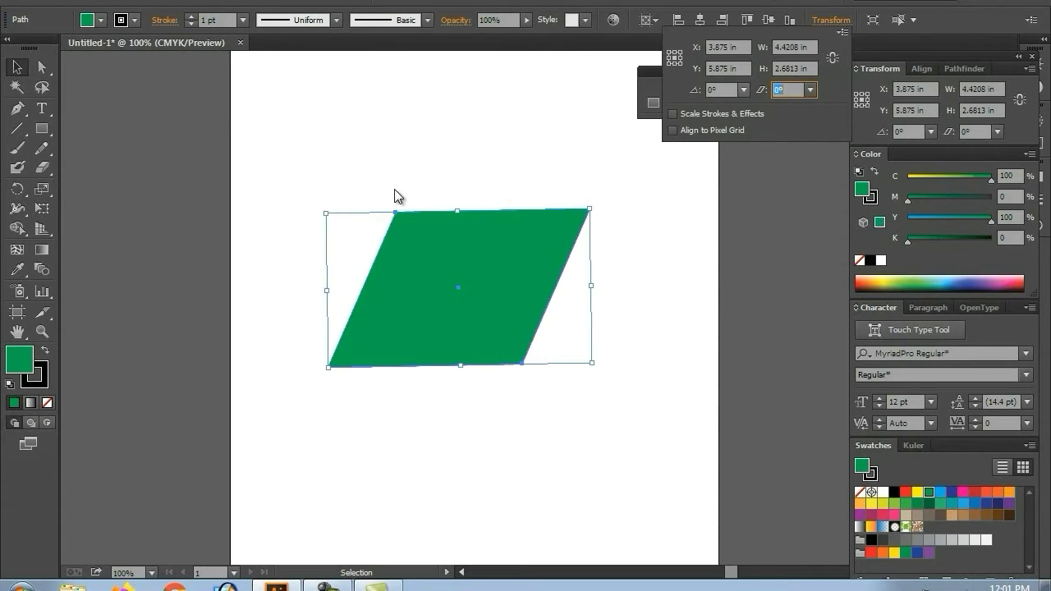
{"action": "key", "text": "Up"}
{"action": "key", "text": "Up"}
{"action": "key", "text": "Up"}
{"action": "key", "text": "Up"}
{"action": "key", "text": "Up"}
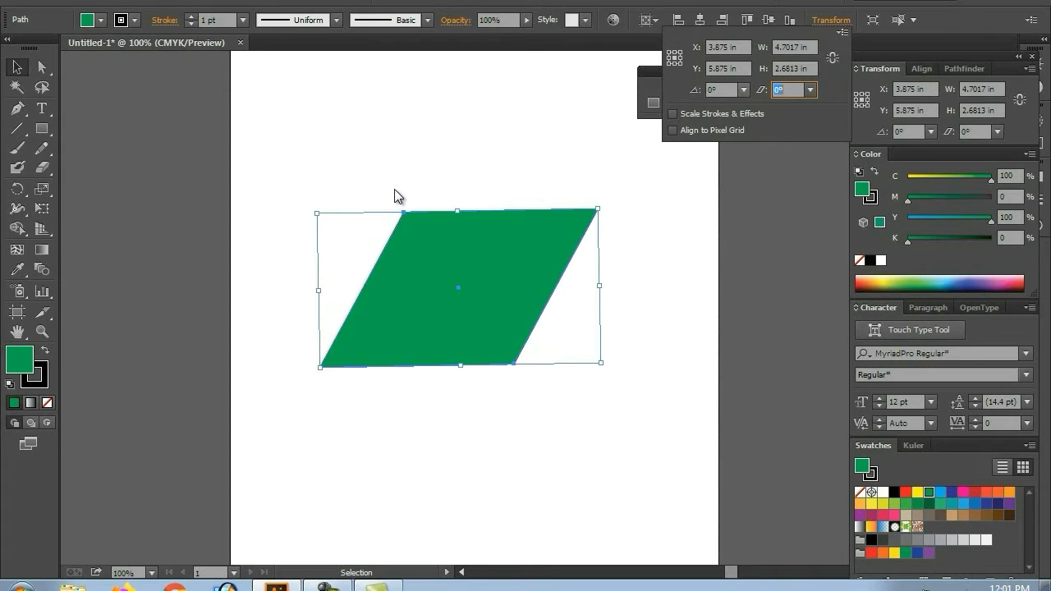
{"action": "key", "text": "Return"}
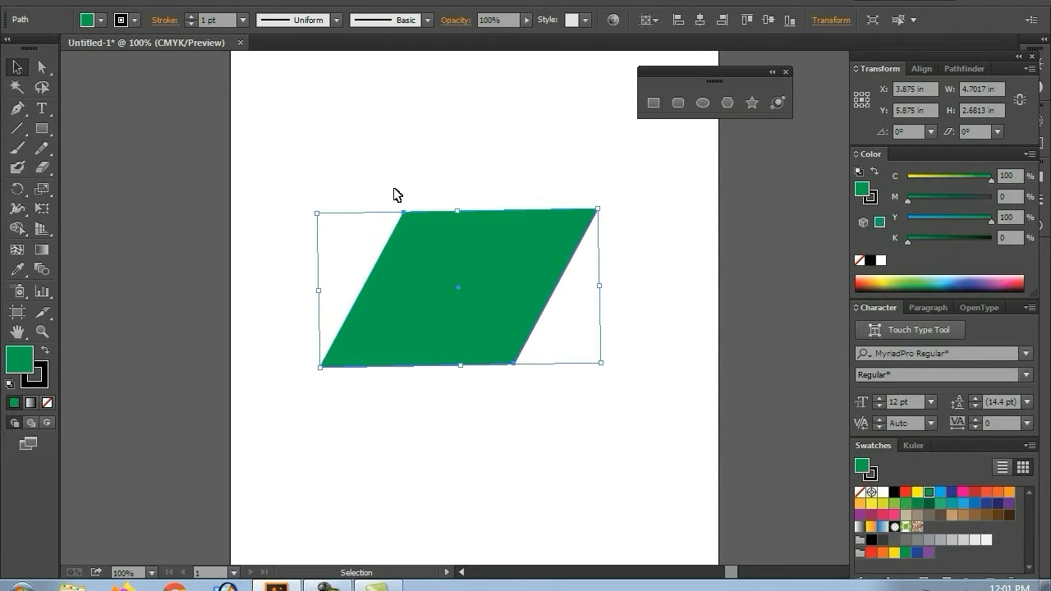
- Deselect the finished parallelogram by clicking the empty canvas
{"action": "left_click", "coordinate": [395, 195]}
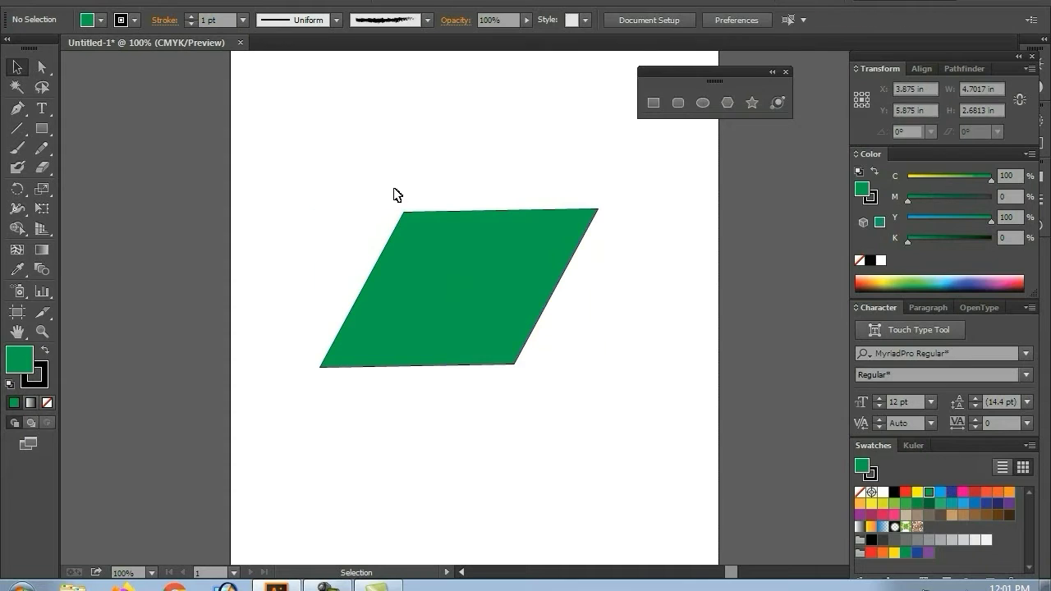
{"action": "key", "text": "ctrl+a"}
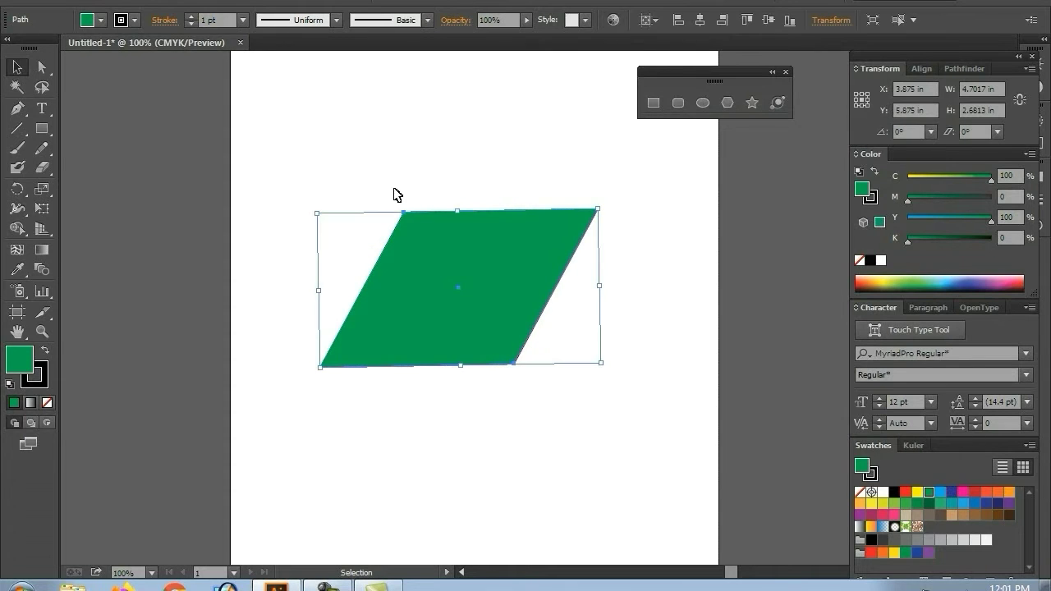
{"action": "left_click", "coordinate": [394, 195]}
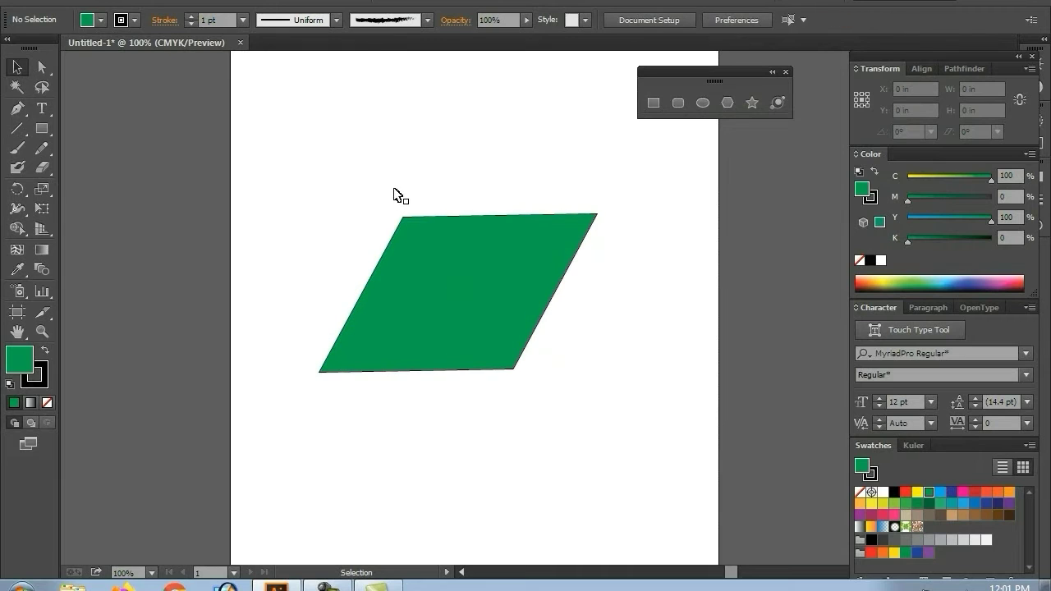
- Delete the parallelogram and a test rectangle, then draw a 4.42 × 2.35 in green rounded rectangle mid-page
{"action": "key", "text": "ctrl+a"}
{"action": "key", "text": "Delete"}
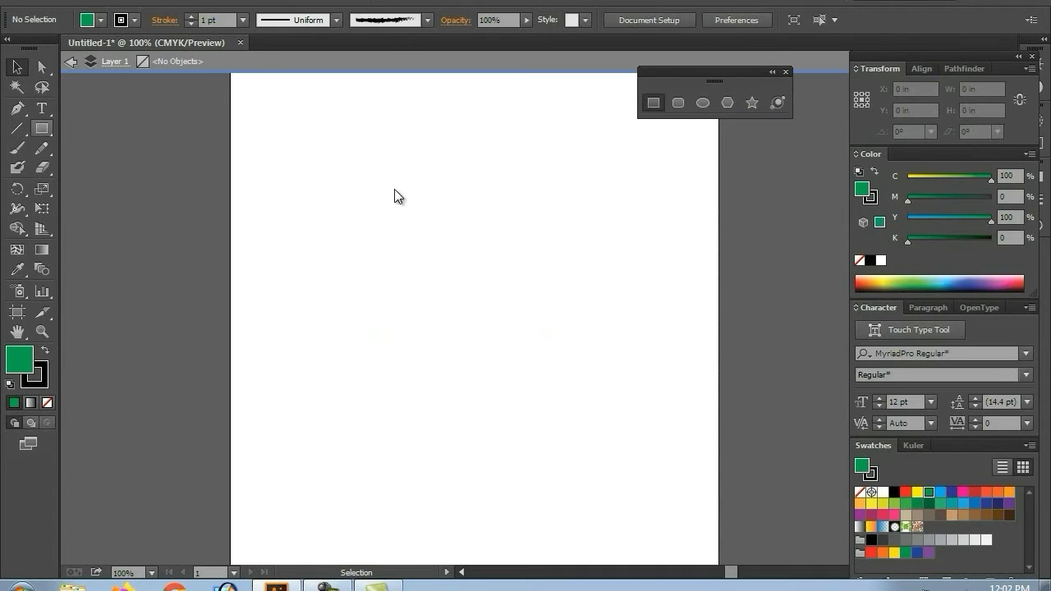
{"action": "key", "text": "m"}
{"action": "left_click_drag", "start_coordinate": [330, 208], "coordinate": [530, 350]}
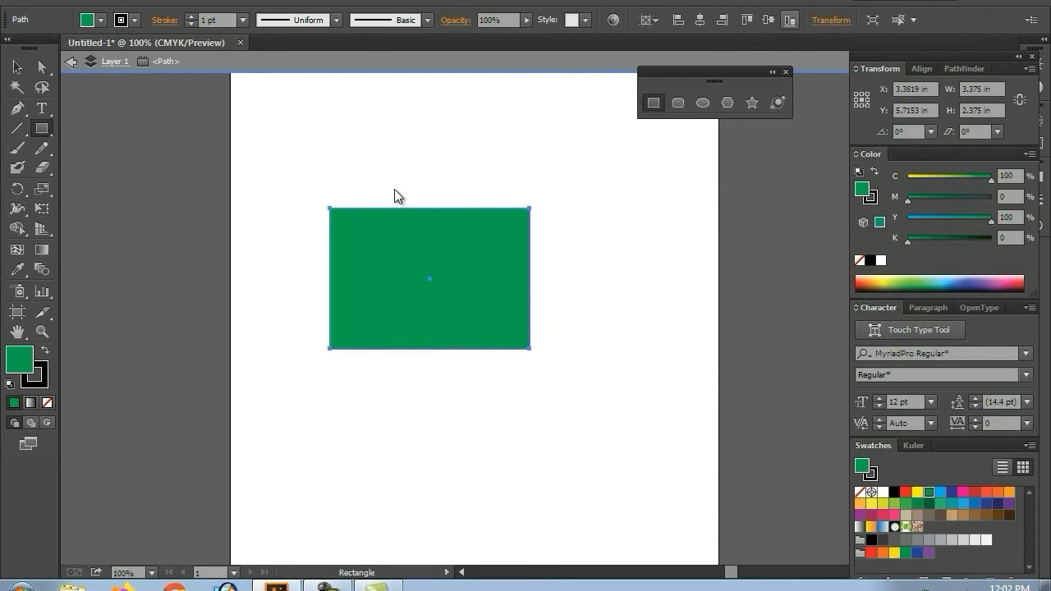
{"action": "key", "text": "Delete"}
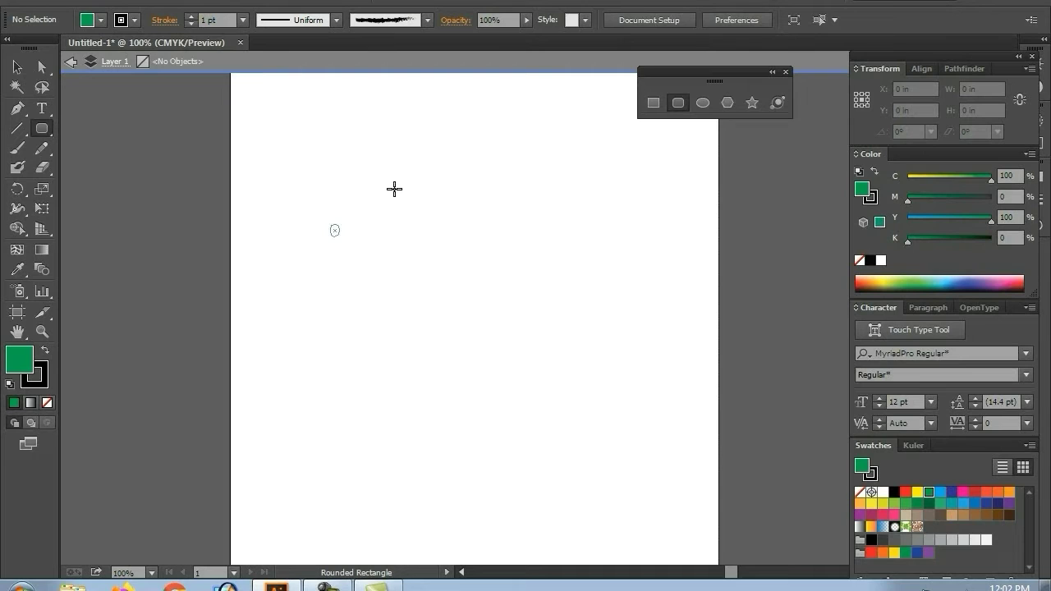
{"action": "left_click_drag", "start_coordinate": [330, 223], "coordinate": [591, 362]}
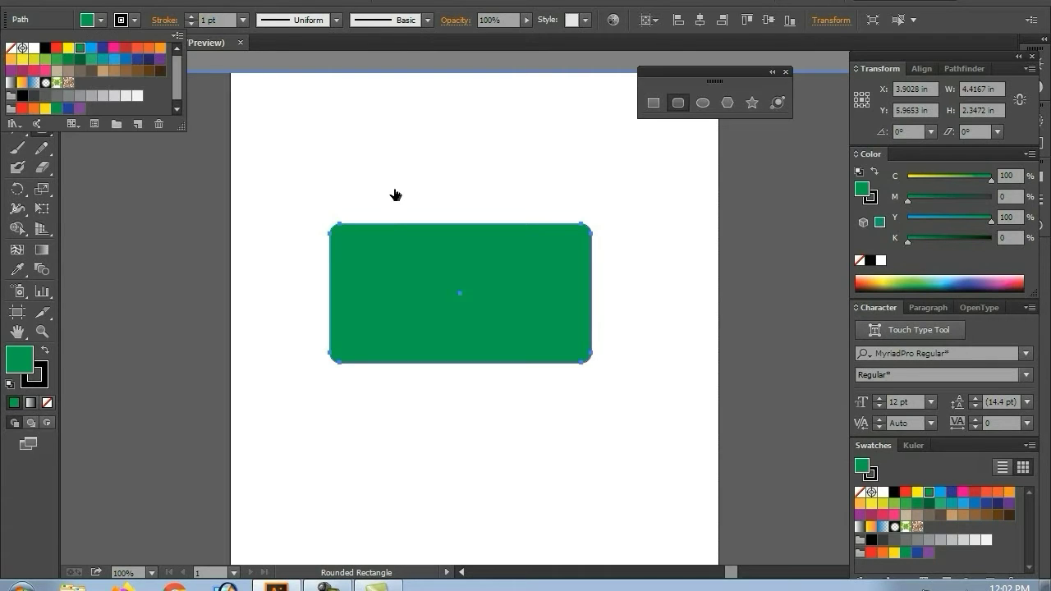
- Give the rounded rectangle a blue fill and a red stroke with 7 pt weight
{"action": "key", "text": "Down"}
{"action": "key", "text": "Right"}
{"action": "key", "text": "Right"}
{"action": "key", "text": "Right"}
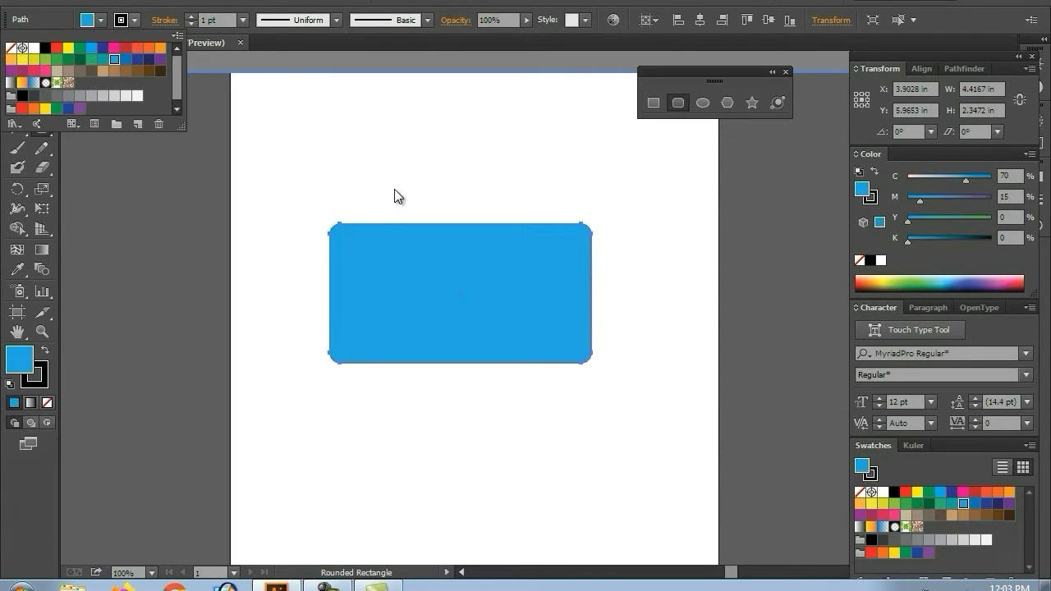
{"action": "key", "text": "Return"}
{"action": "key", "text": "Down"}
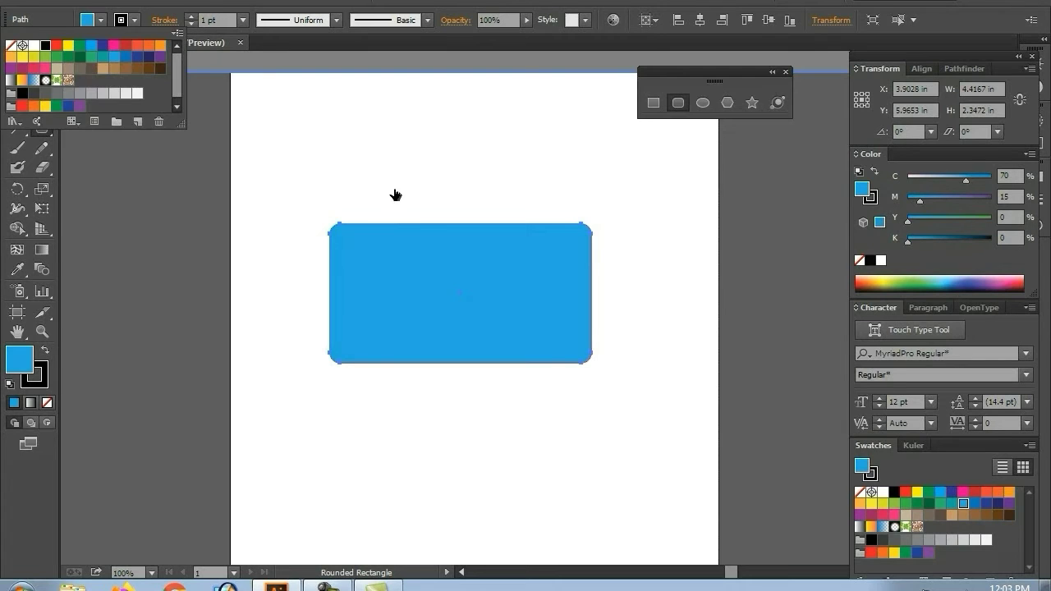
{"action": "key", "text": "Return"}
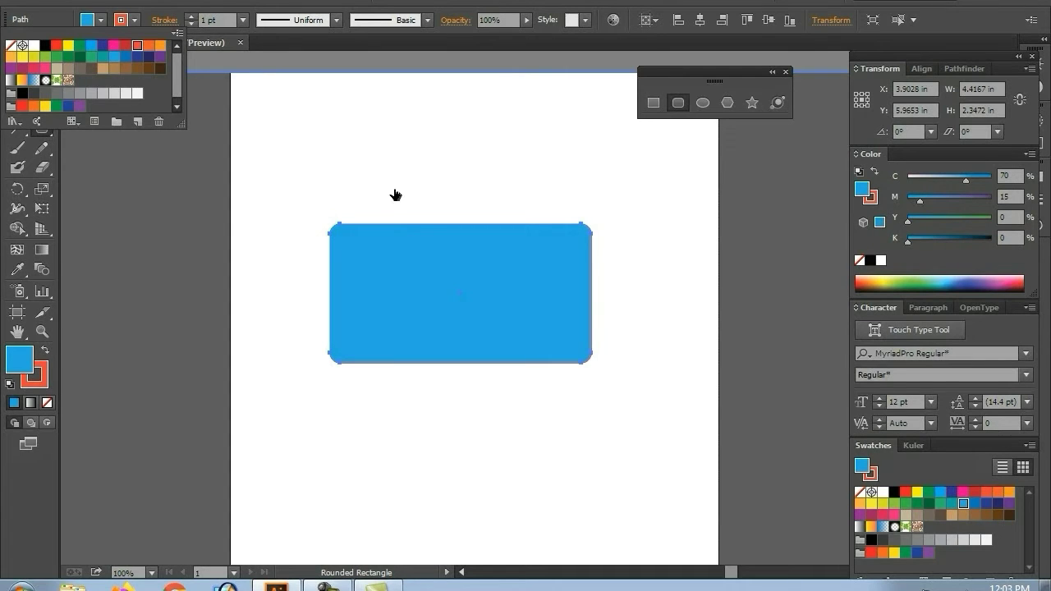
{"action": "key", "text": "Tab"}
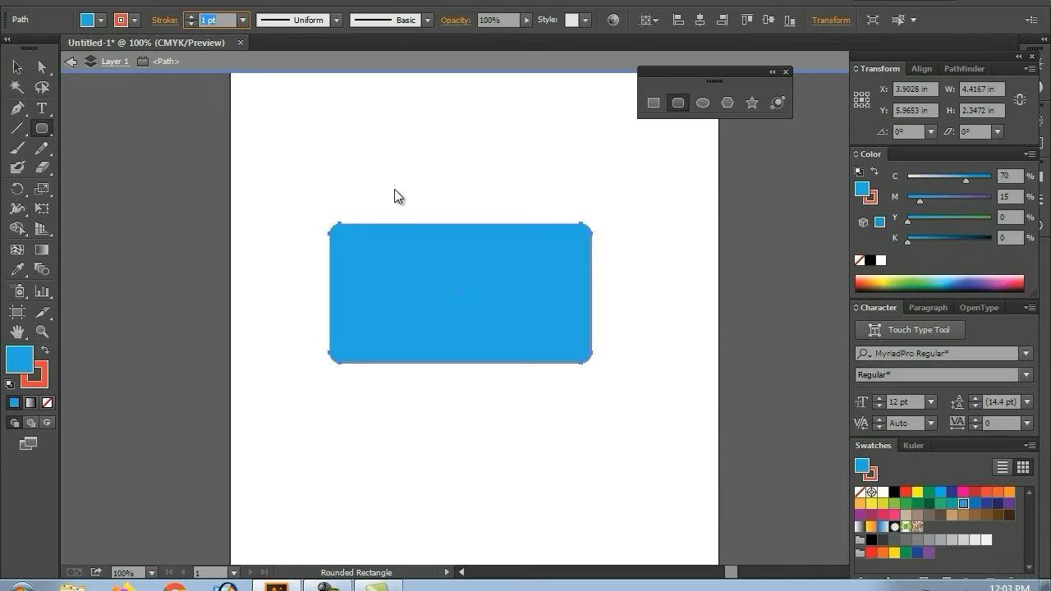
{"action": "type", "text": "7"}
{"action": "key", "text": "Return"}
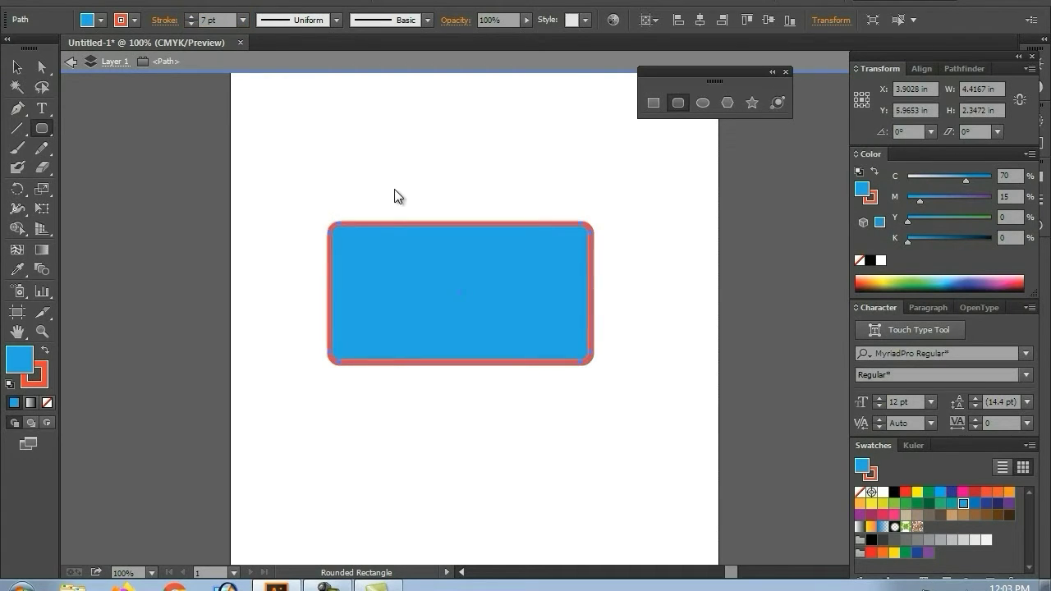
- Try a tapered variable-width profile on the rounded rectangle's outline
{"action": "key", "text": "v"}
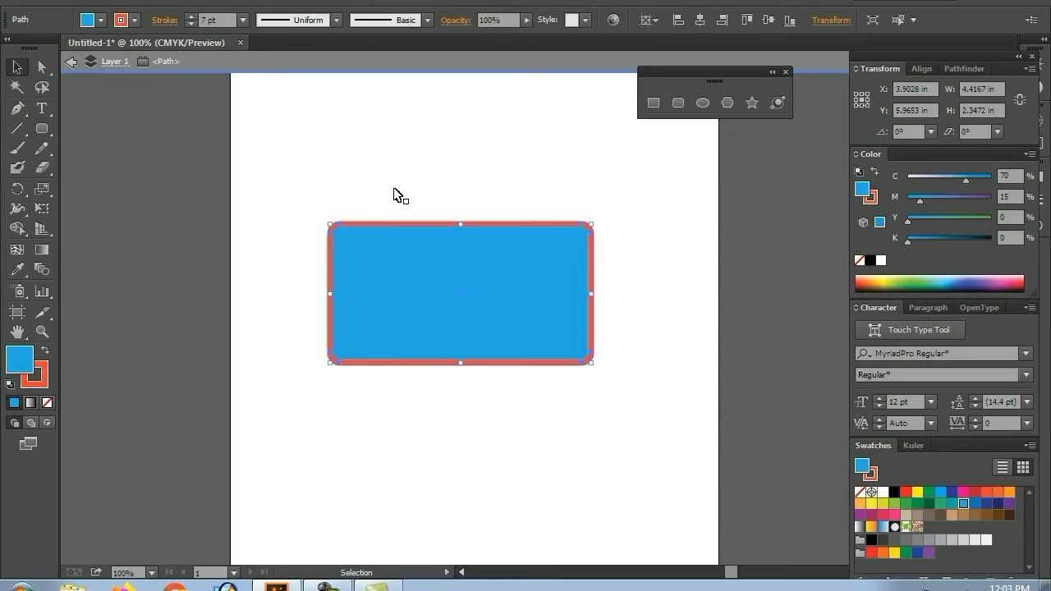
{"action": "left_click", "coordinate": [396, 195]}
{"action": "key", "text": "ctrl+z"}
{"action": "left_click", "coordinate": [336, 20]}
{"action": "key", "text": "Down"}
{"action": "key", "text": "Down"}
{"action": "key", "text": "Down"}
{"action": "key", "text": "Return"}
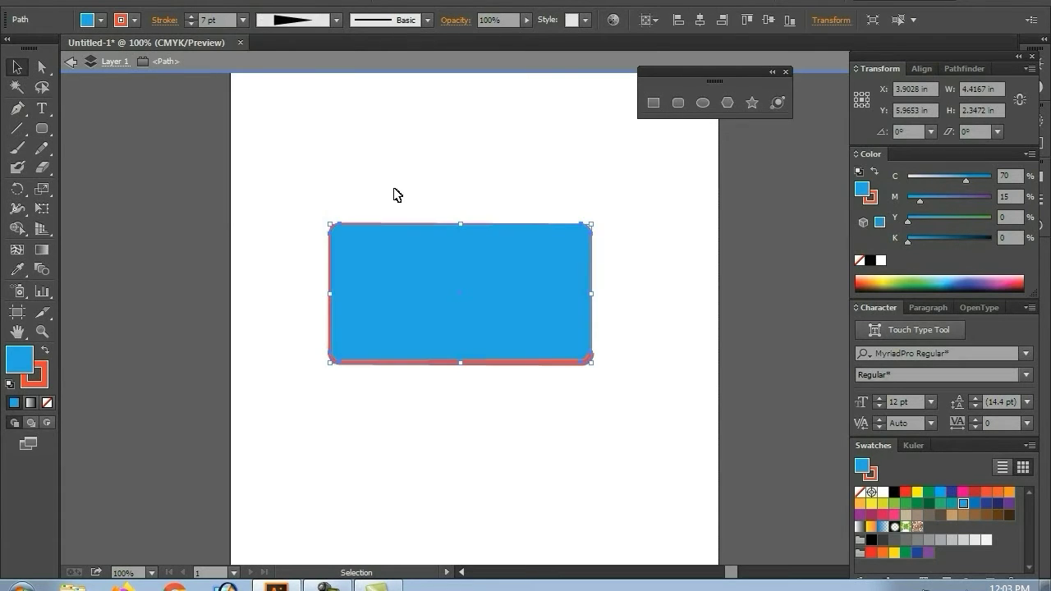
{"action": "left_click", "coordinate": [394, 189]}
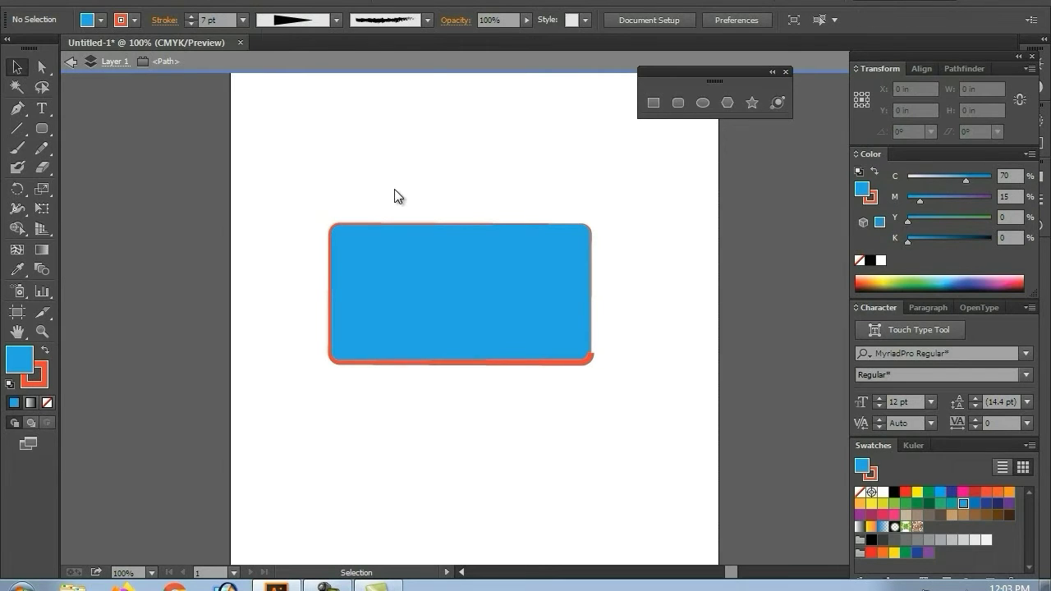
- Apply the Charcoal brush to the rectangle's outline at 1 pt with a uniform profile
{"action": "key", "text": "alt+Down"}
{"action": "key", "text": "Down"}
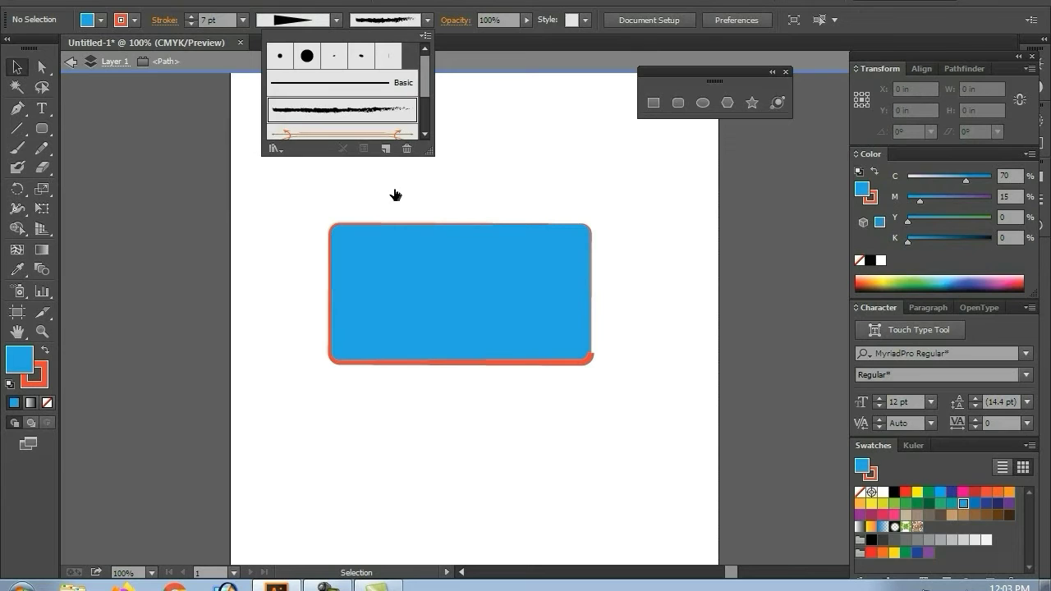
{"action": "key", "text": "Return"}
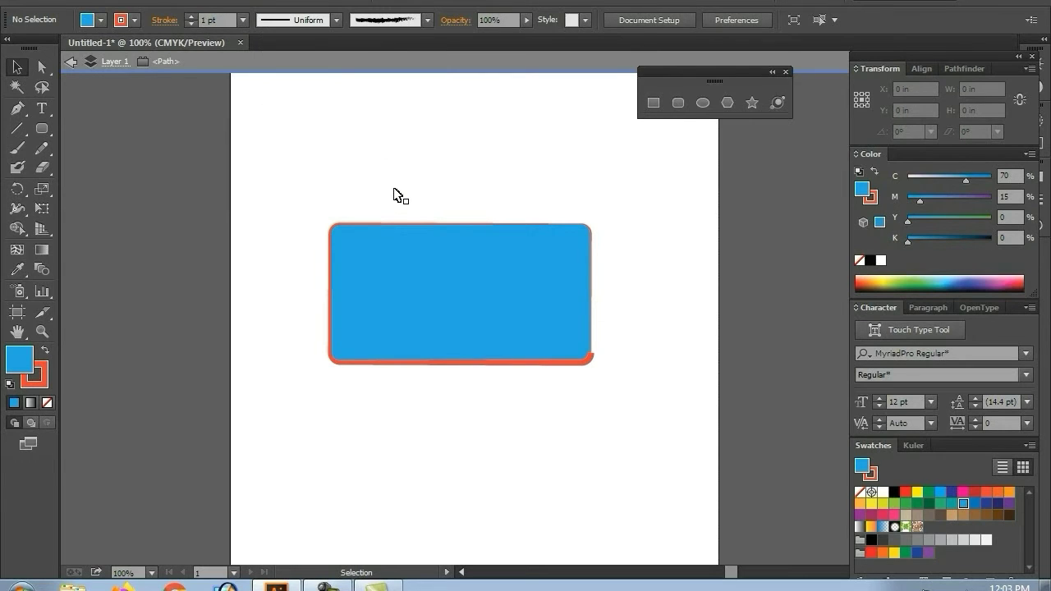
{"action": "key", "text": "ctrl+a"}
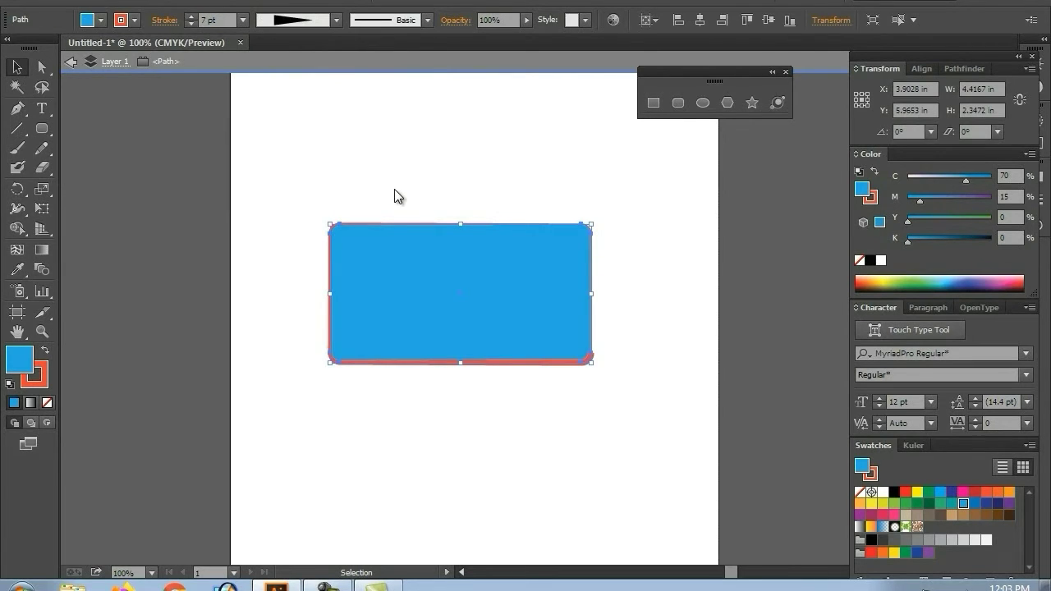
{"action": "key", "text": "Down"}
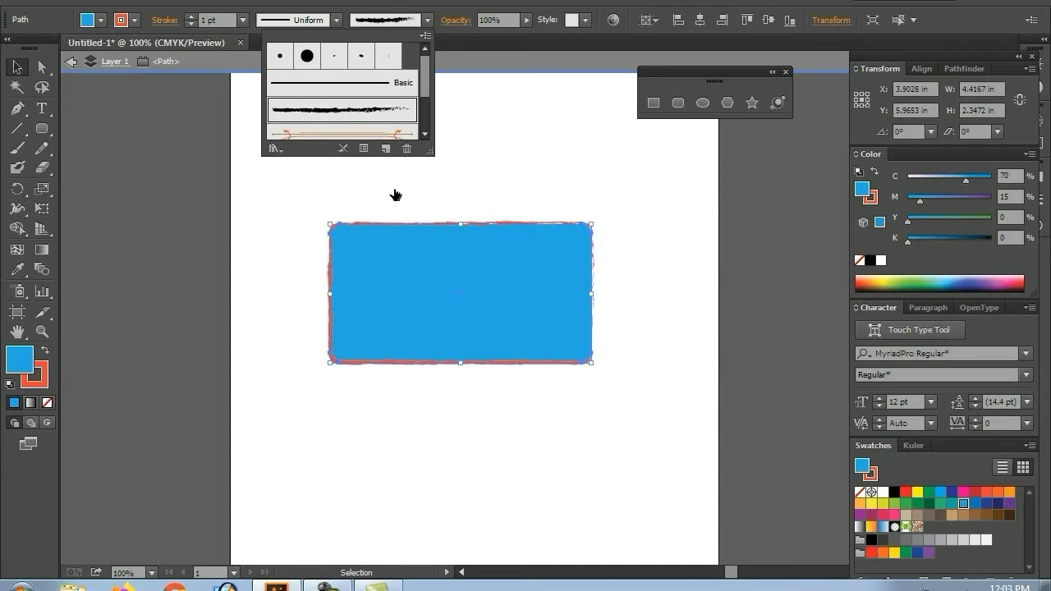
{"action": "key", "text": "Return"}
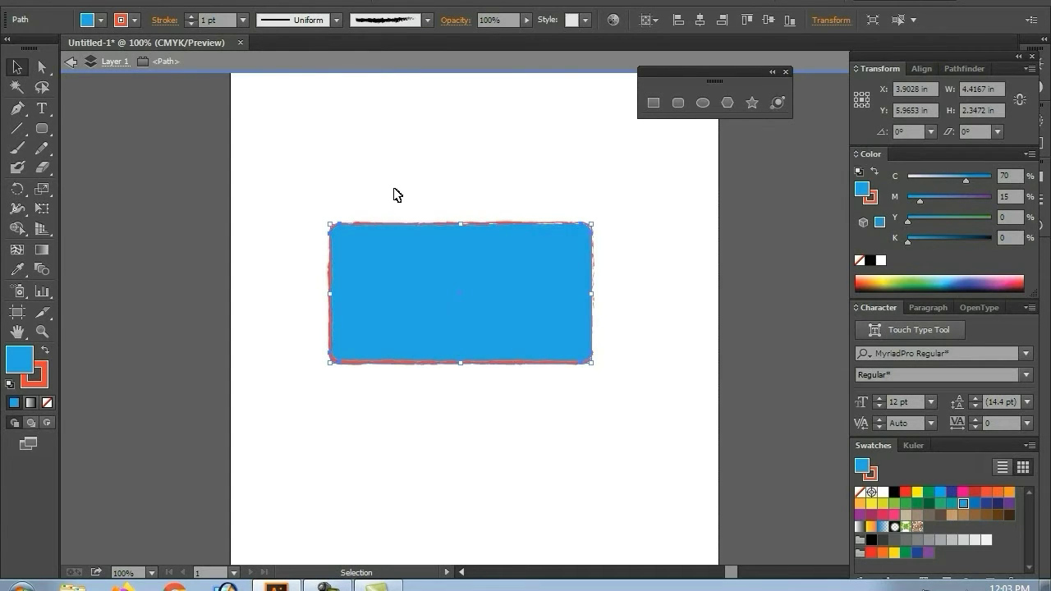
- Move the blue rounded rectangle toward the artboard's top-left corner
{"action": "key", "text": "ctrl+d"}
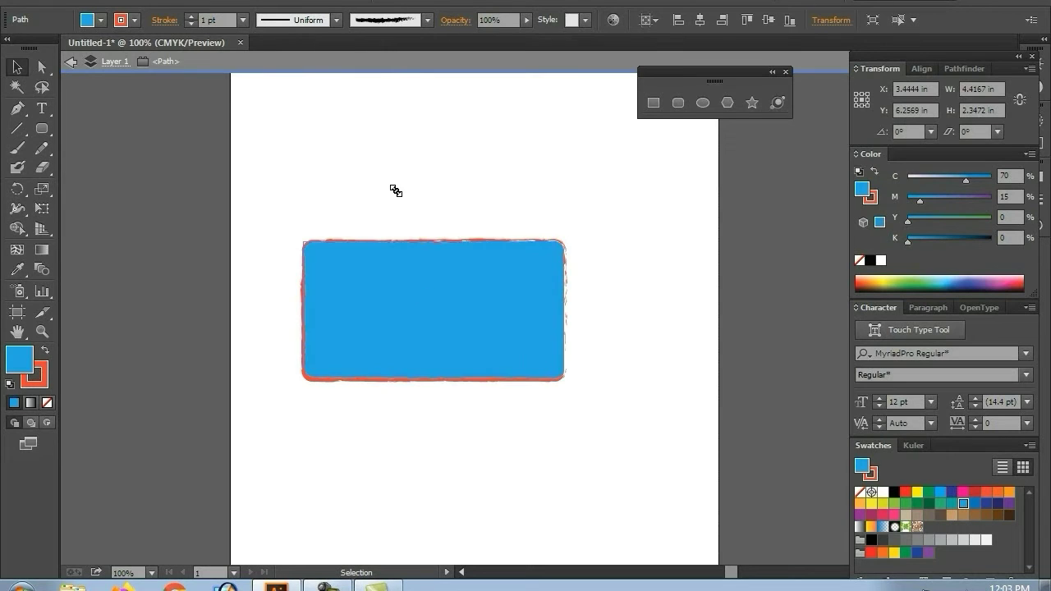
{"action": "key", "text": "ctrl+z"}
{"action": "left_click", "coordinate": [394, 193]}
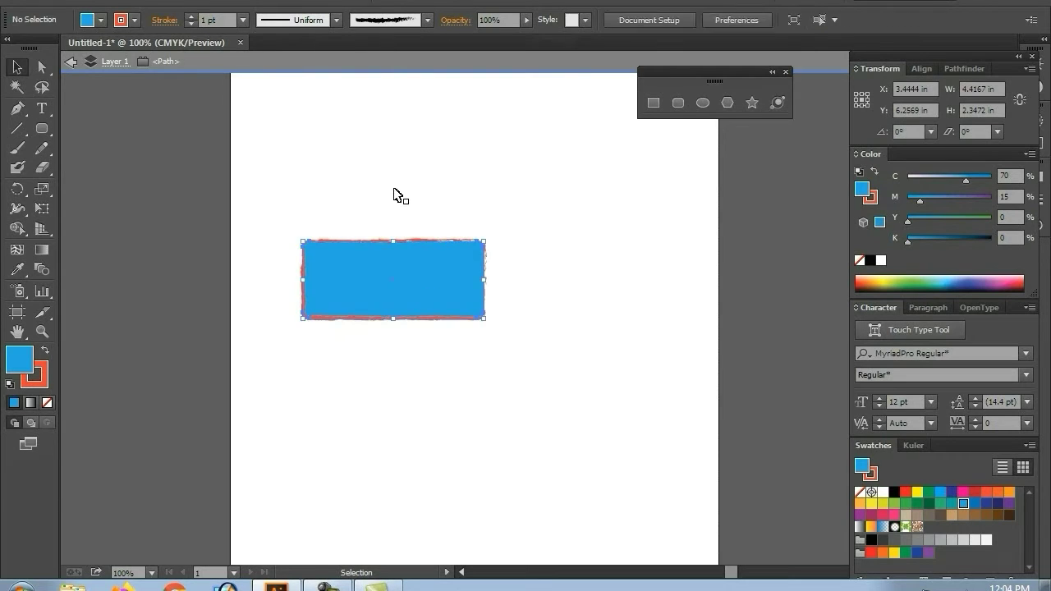
{"action": "key", "text": "ctrl+z"}
{"action": "key", "text": "ctrl+z"}
{"action": "key", "text": "ctrl+z"}
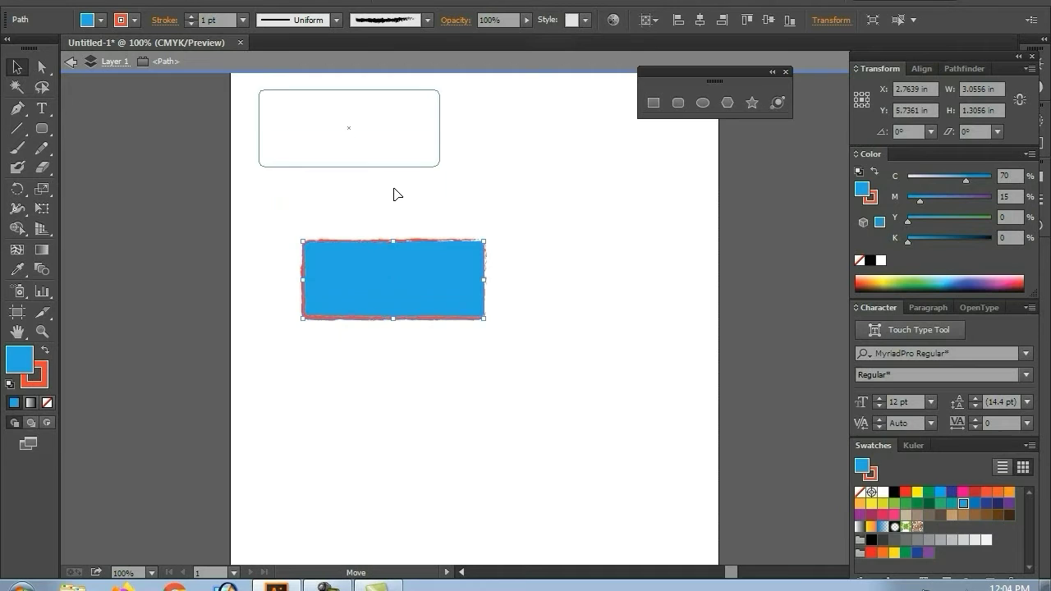
{"action": "key", "text": "ctrl+z"}
{"action": "key", "text": "ctrl+z"}
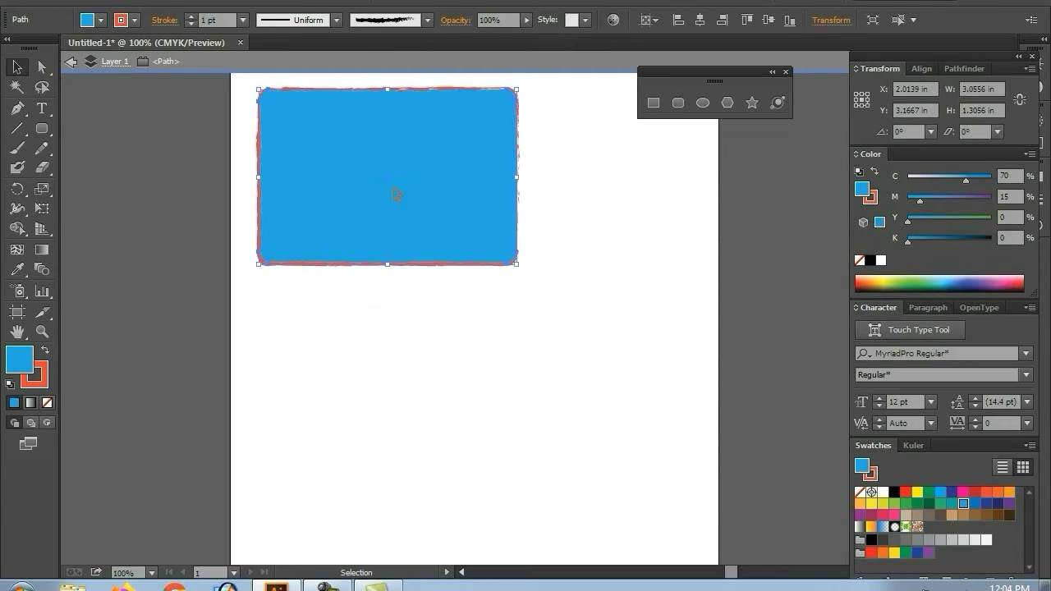
{"action": "key", "text": "ctrl+z"}
{"action": "key", "text": "ctrl+z"}
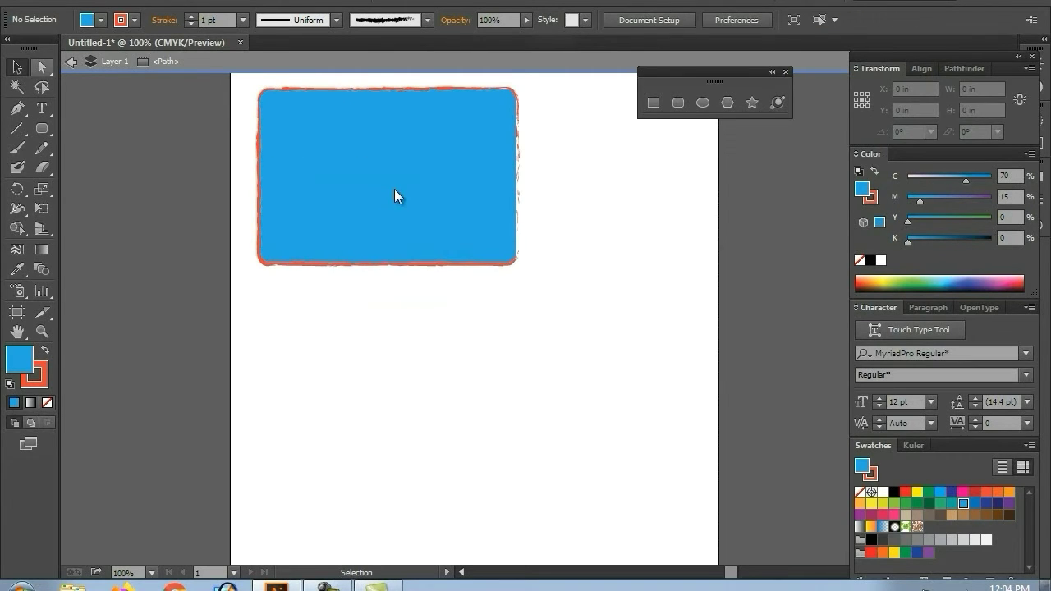
- Lower the rectangle's top-left anchor with Direct Selection so its top edge slants
{"action": "key", "text": "a"}
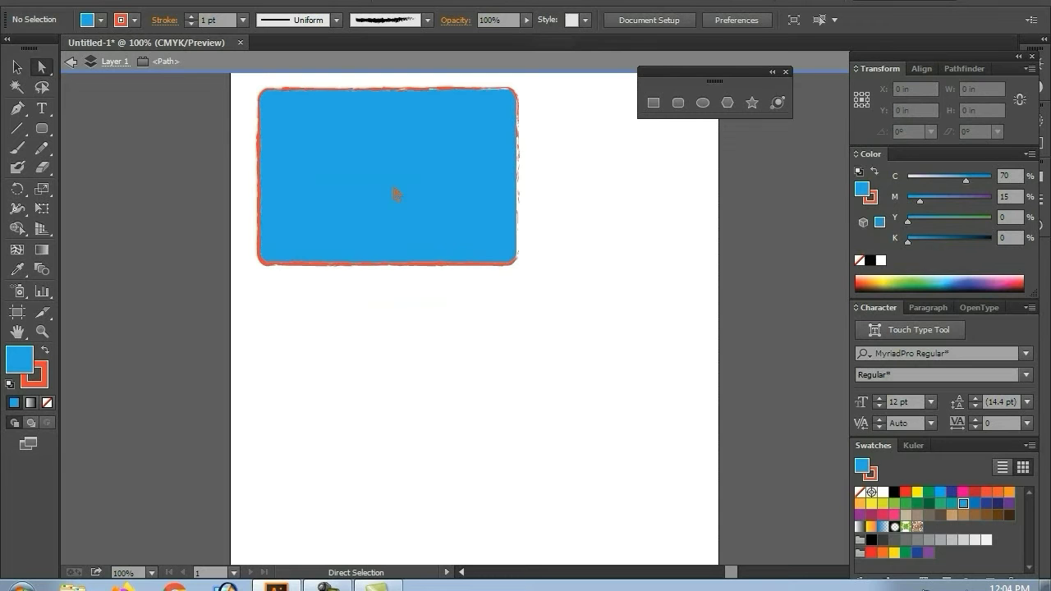
{"action": "key", "text": "l"}
{"action": "key", "text": "ctrl+z"}
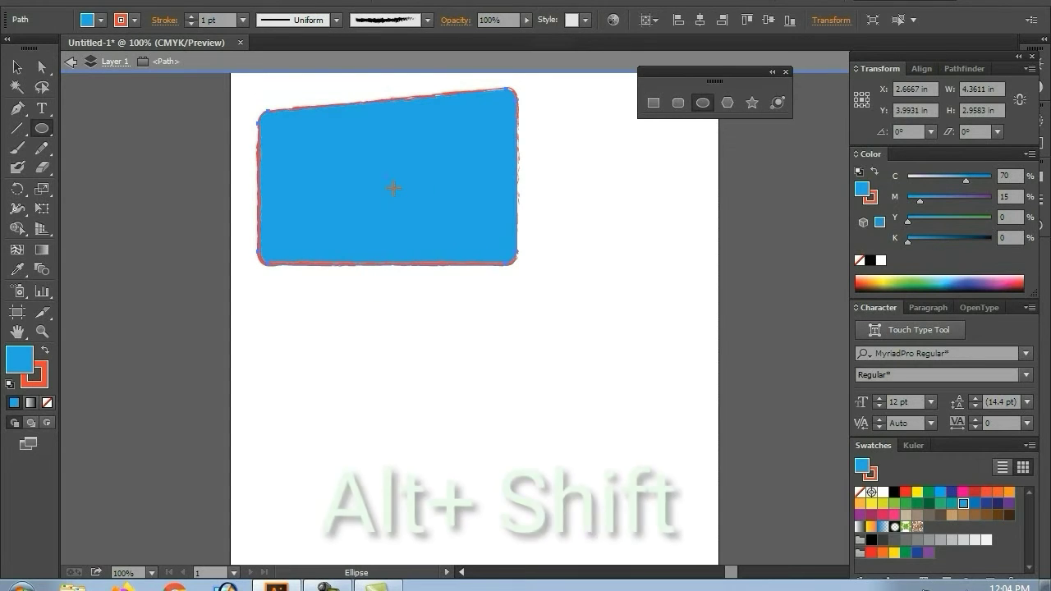
- Draw a circle below the blue rectangle, then delete the rectangle
{"action": "mouse_move", "coordinate": [426, 354]}
{"action": "left_mouse_down"}
{"action": "mouse_move", "coordinate": [470, 434]}
{"action": "mouse_move", "coordinate": [517, 415]}
{"action": "mouse_move", "coordinate": [517, 437]}
{"action": "left_mouse_up"}
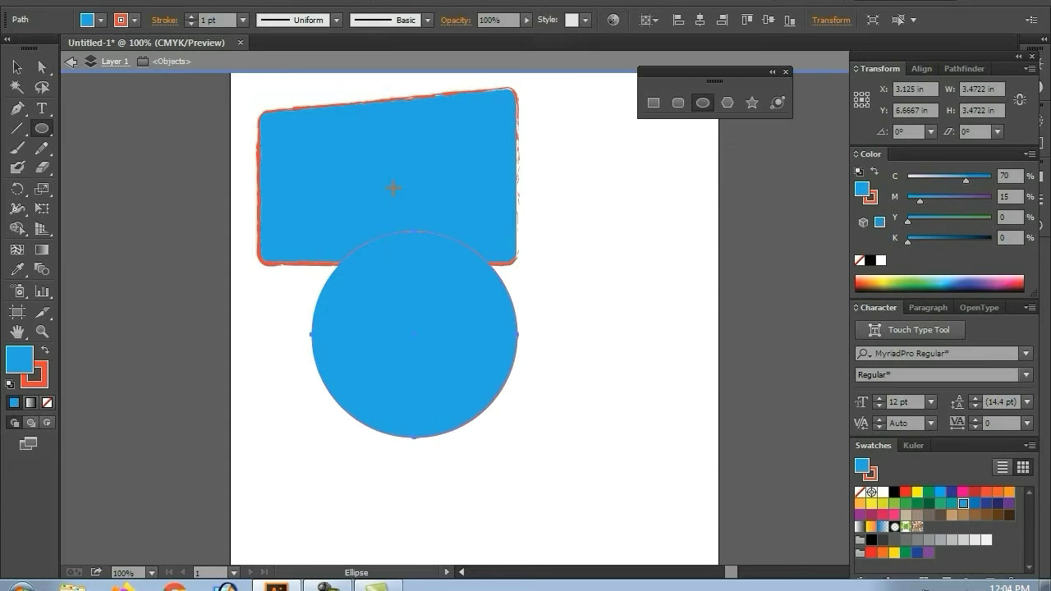
{"action": "key", "text": "v"}
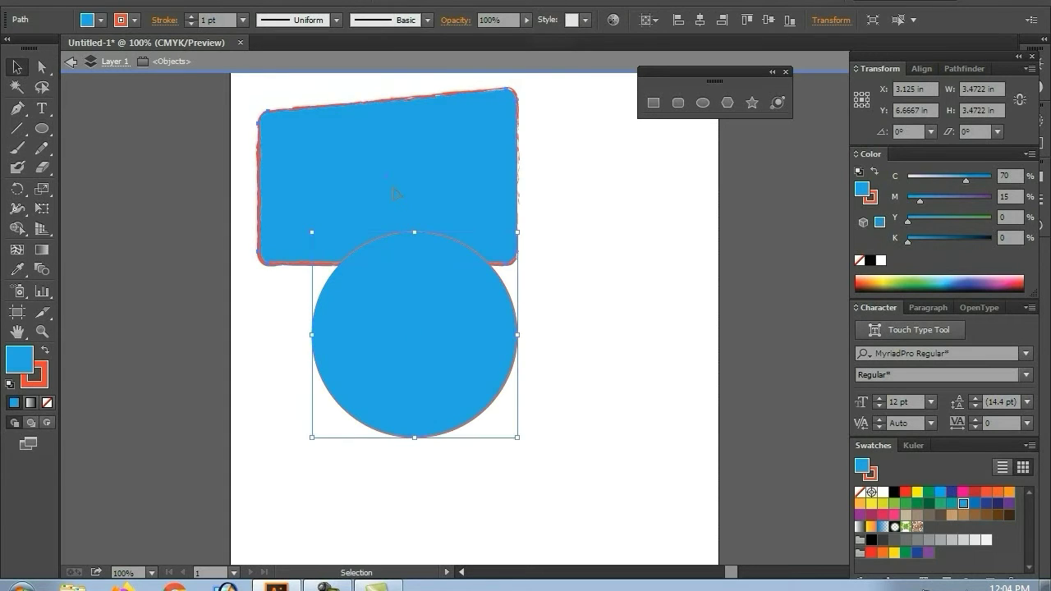
{"action": "left_click", "coordinate": [394, 193]}
{"action": "key", "text": "Delete"}
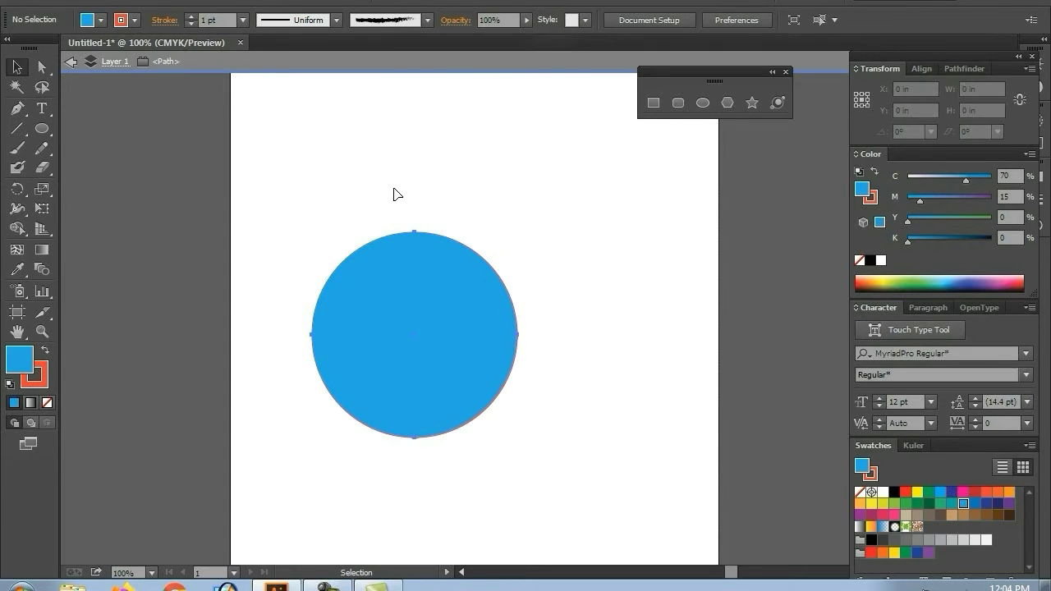
- Fill the circle dark blue, move it to the artboard's right edge, and delete it
{"action": "left_click_drag", "start_coordinate": [385, 269], "coordinate": [394, 194]}
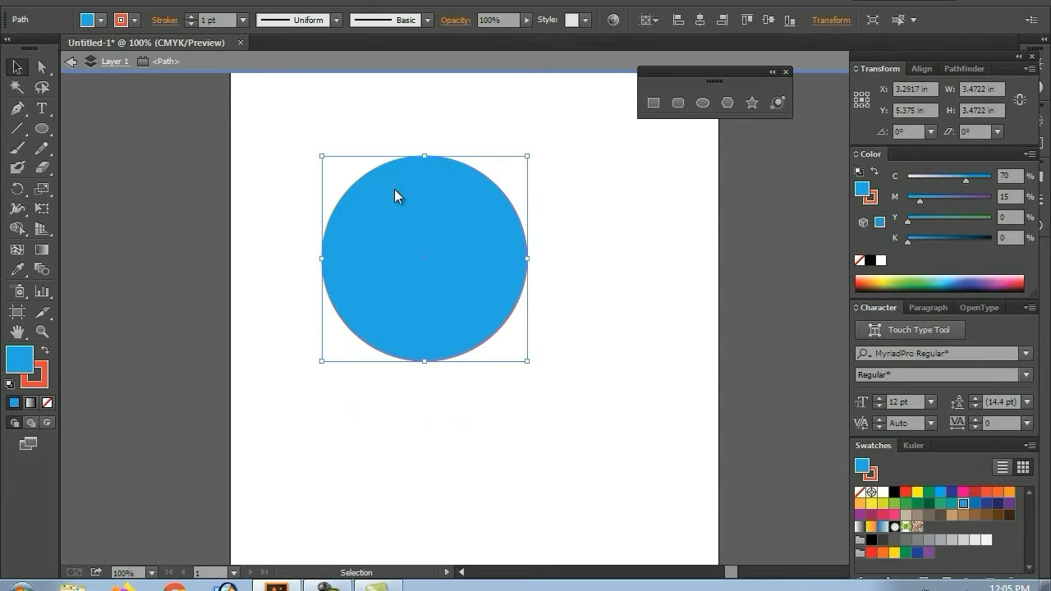
{"action": "left_click", "coordinate": [101, 19]}
{"action": "left_click", "coordinate": [69, 109]}
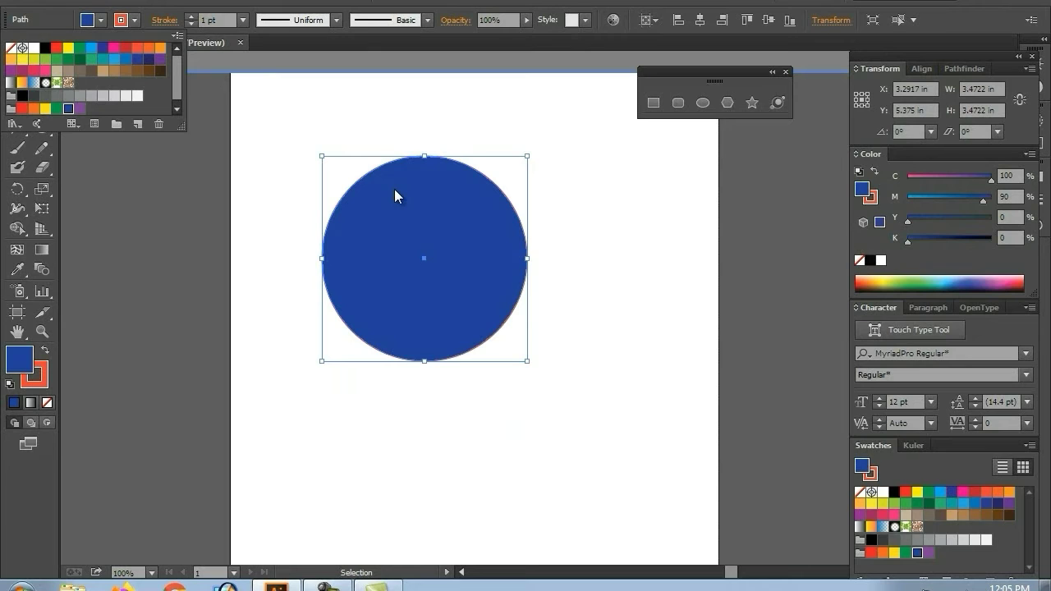
{"action": "left_click_drag", "start_coordinate": [394, 195], "coordinate": [708, 250]}
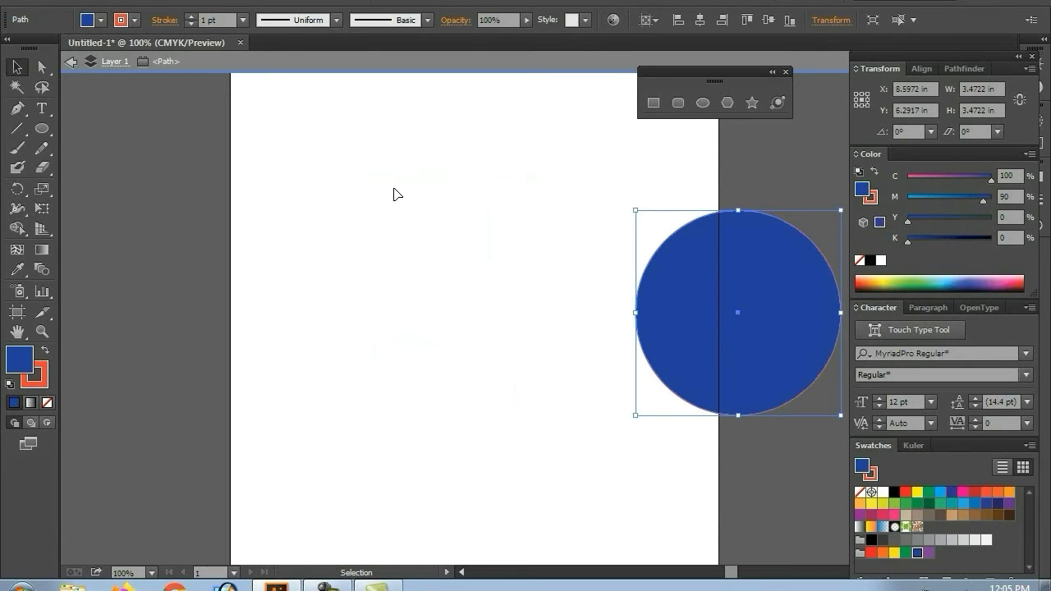
{"action": "key", "text": "Delete"}
- Draw a 5.44 × 2.51 in rectangle with a green fill and no stroke
{"action": "key", "text": "m"}
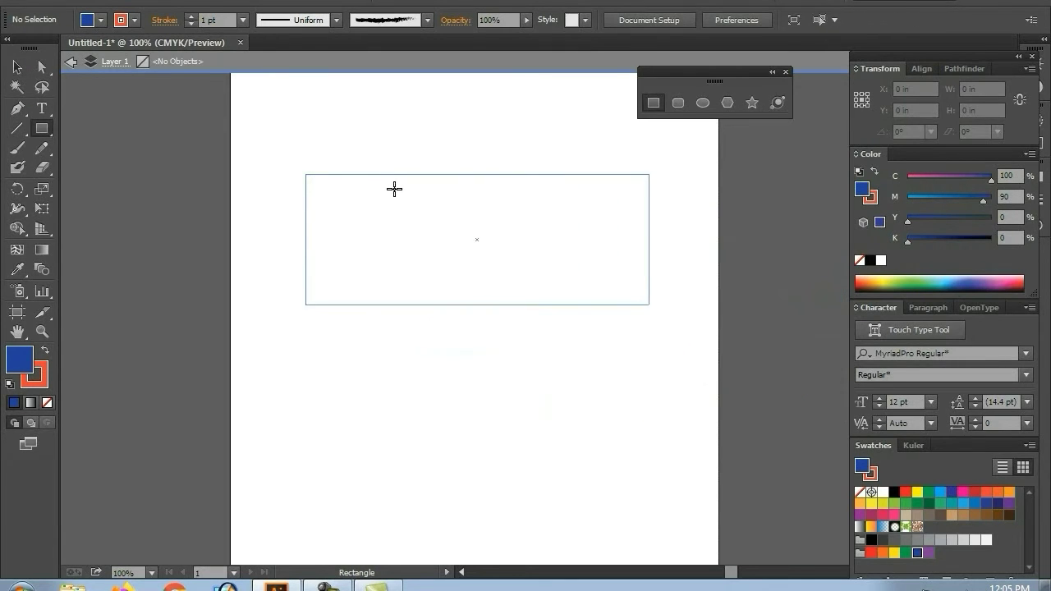
{"action": "left_click_drag", "start_coordinate": [650, 304], "coordinate": [628, 322]}
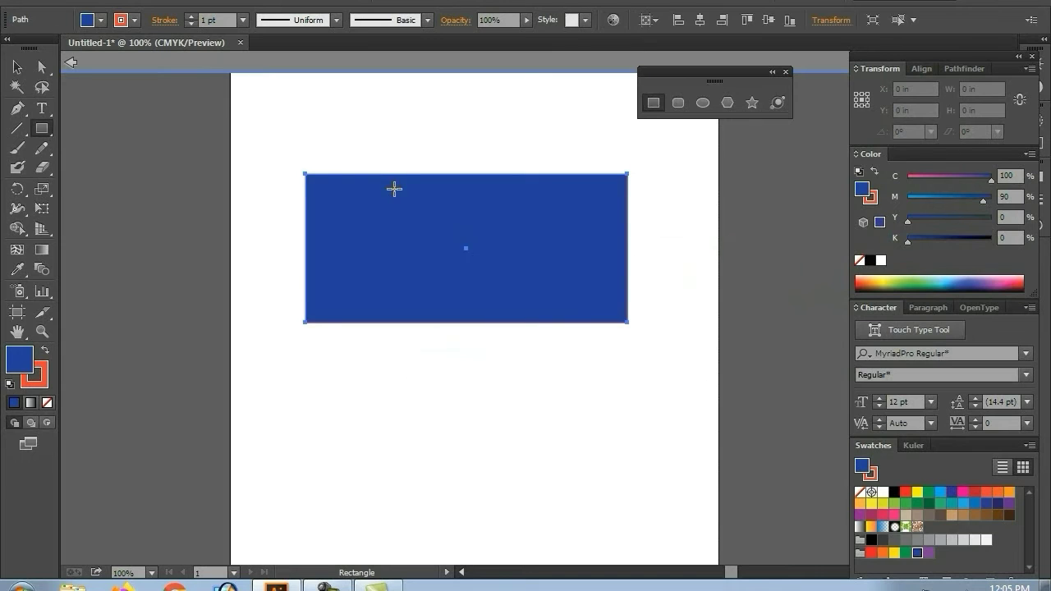
{"action": "key", "text": "x"}
{"action": "key", "text": "slash"}
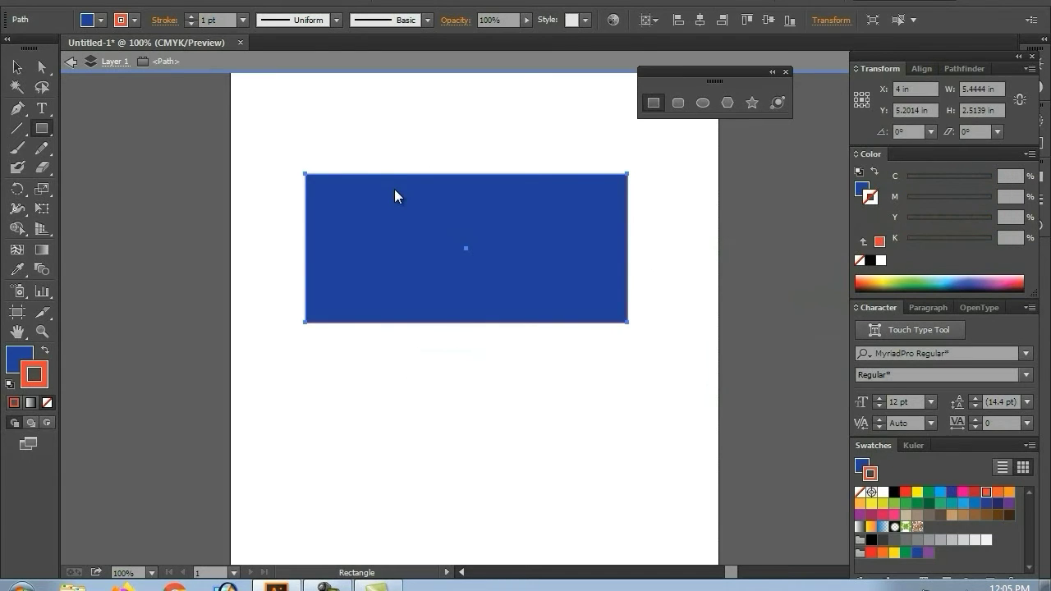
{"action": "key", "text": "x"}
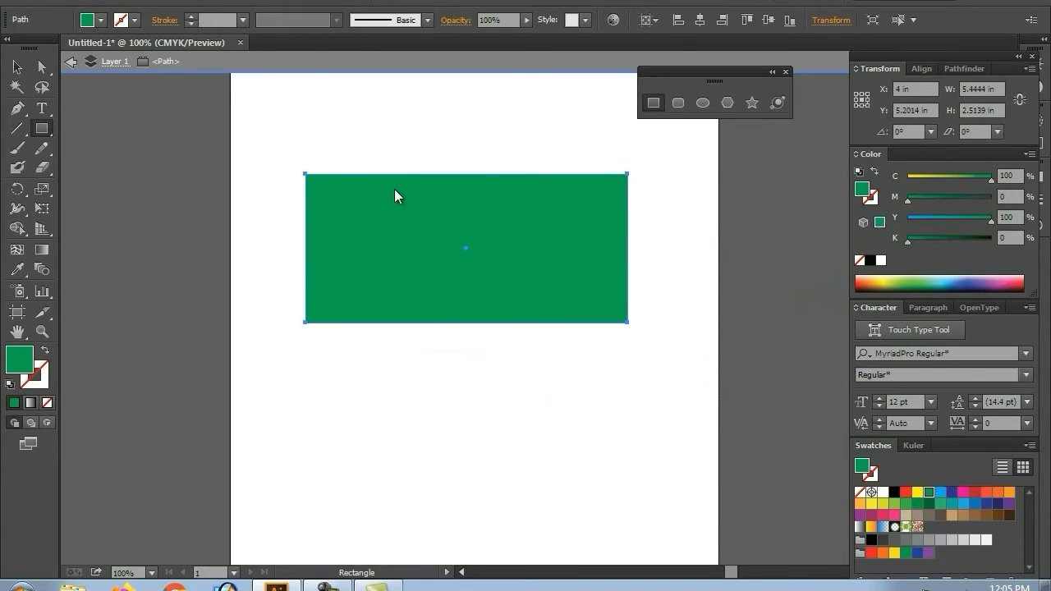
- Draw a 1.47 in red circle over the green rectangle and select both shapes
{"action": "key", "text": "l"}
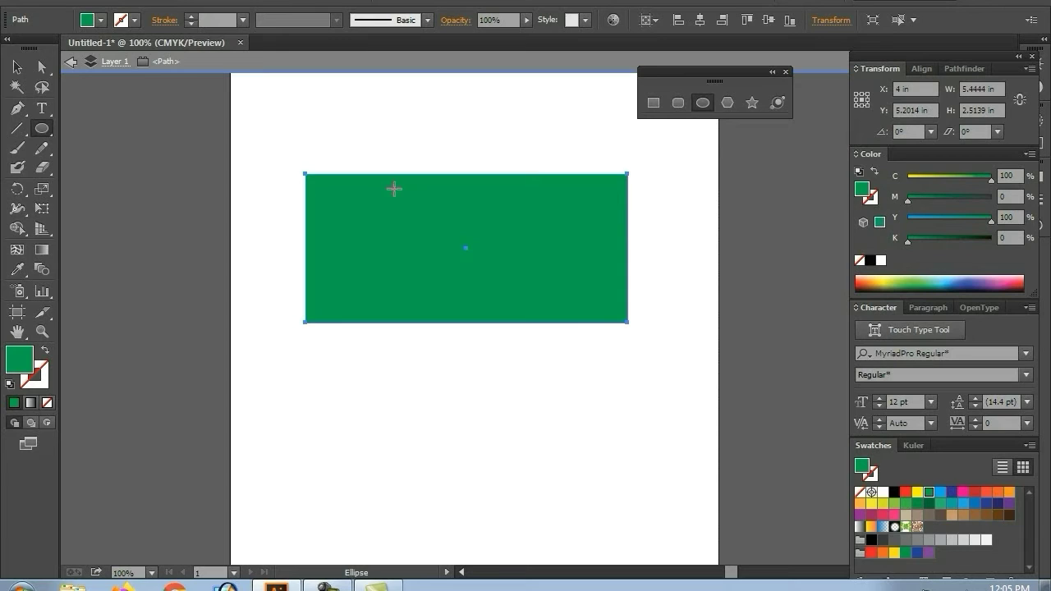
{"action": "left_click_drag", "start_coordinate": [394, 189], "coordinate": [394, 189]}
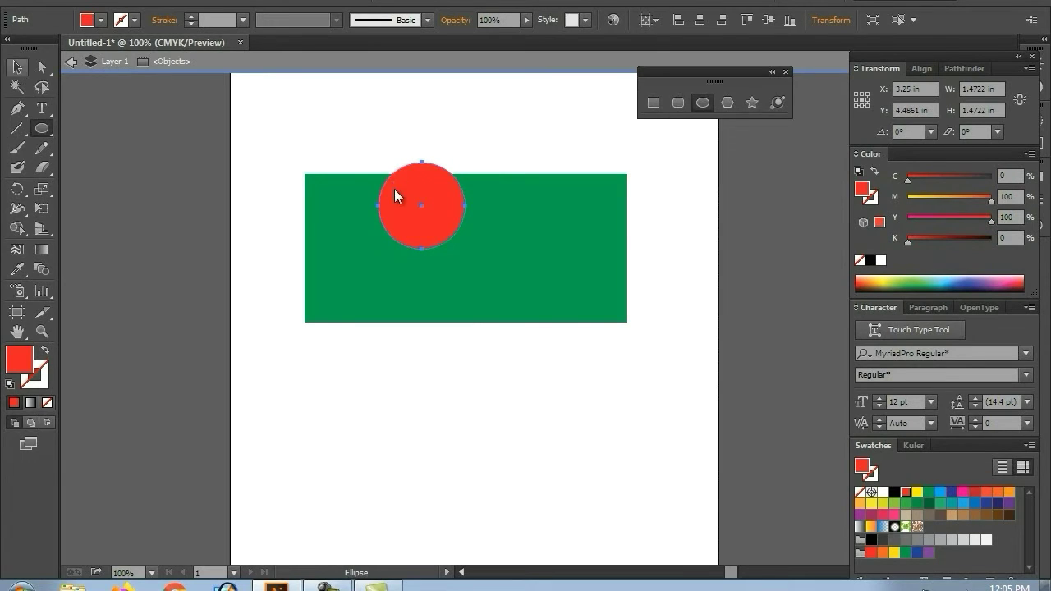
{"action": "key", "text": "v"}
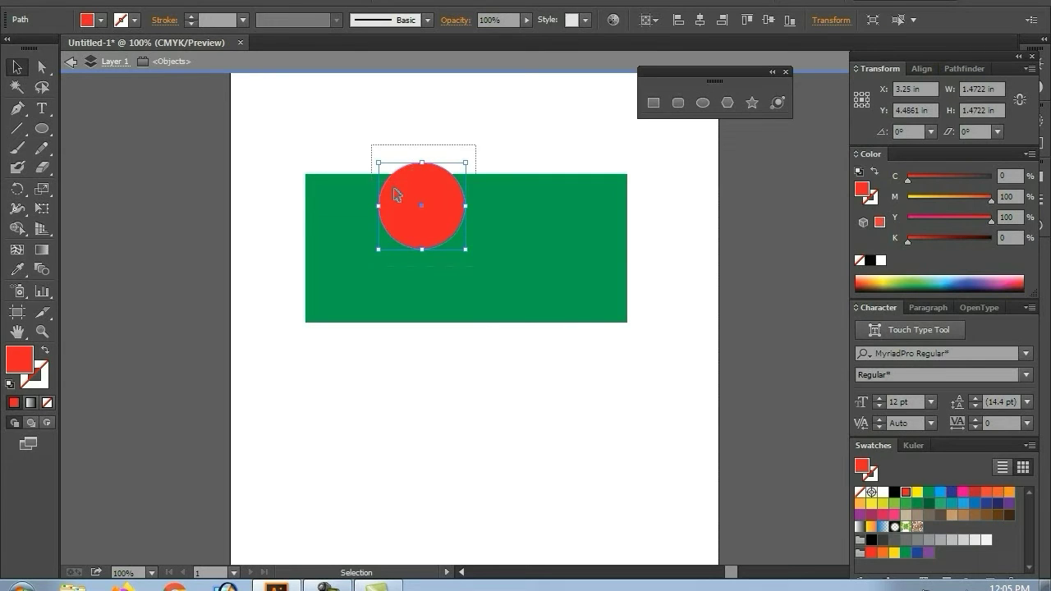
{"action": "key", "text": "ctrl+a"}
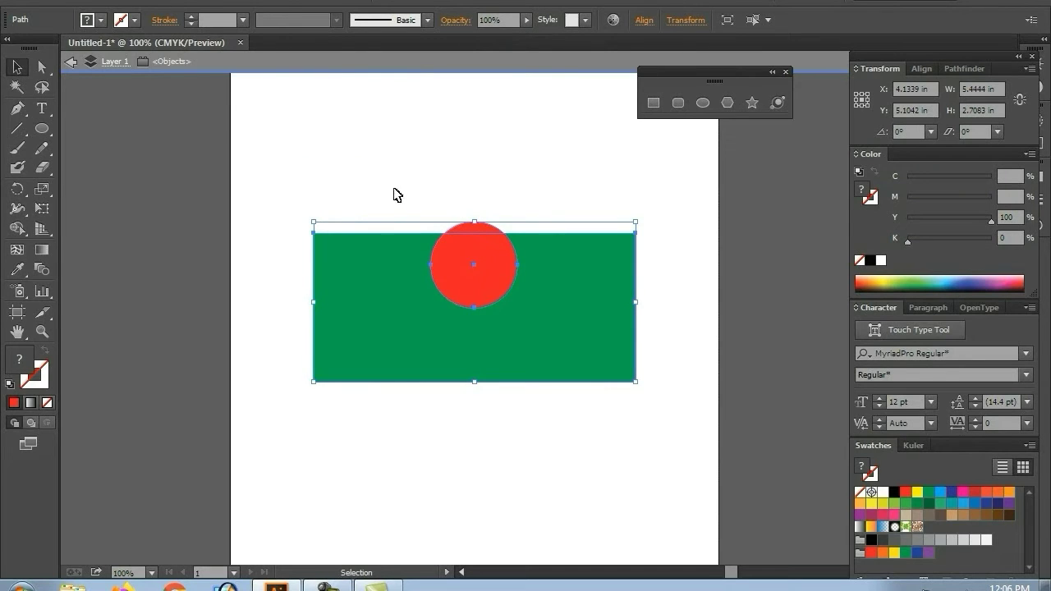
- Vertically centre the red circle on the green rectangle and move the flag near the artboard top
{"action": "key", "text": "shift+F7"}
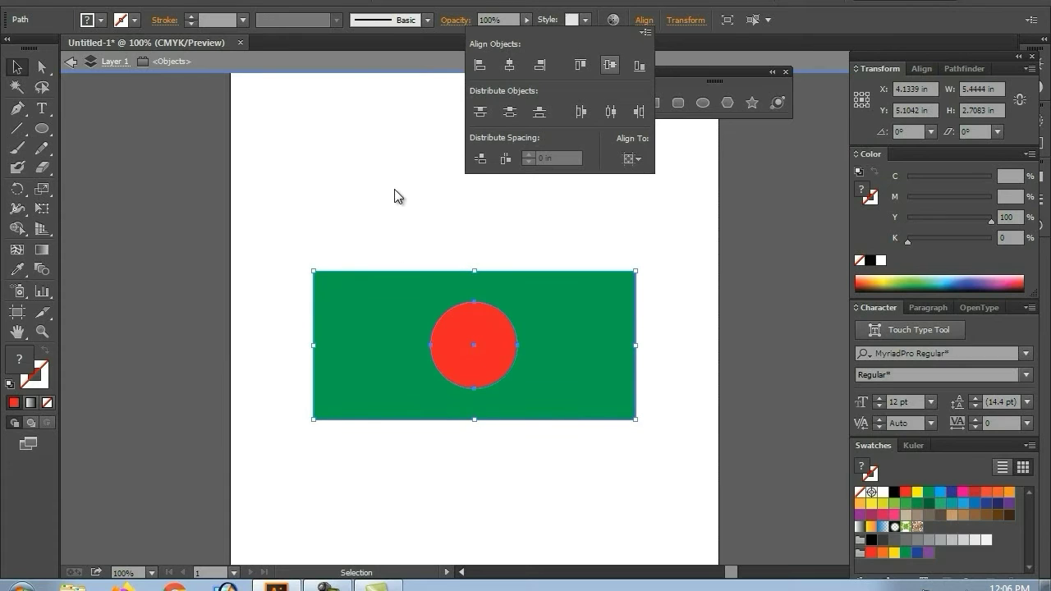
{"action": "left_click", "coordinate": [394, 194]}
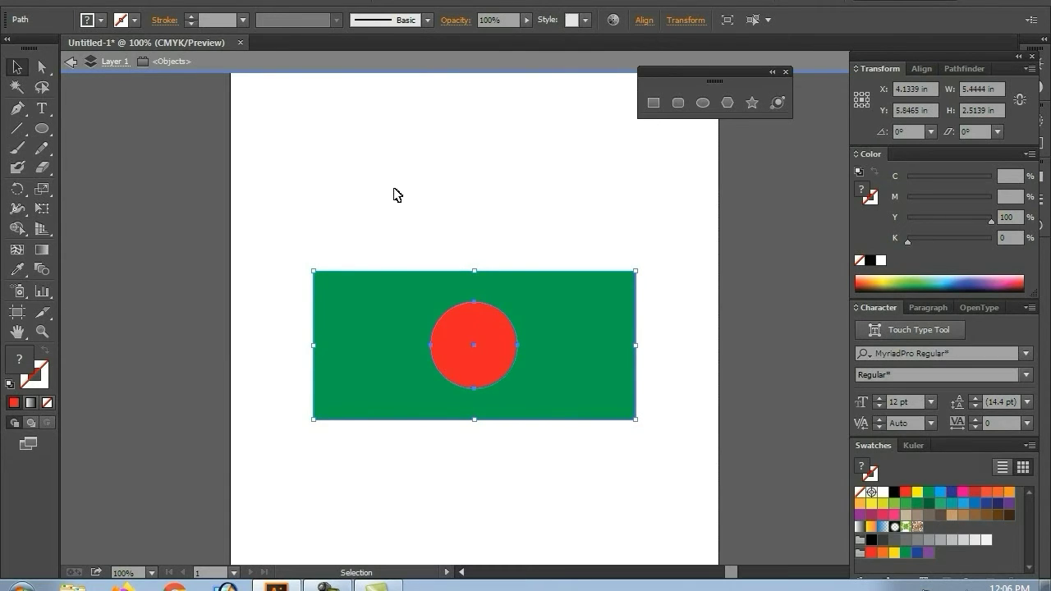
{"action": "left_click", "coordinate": [394, 195]}
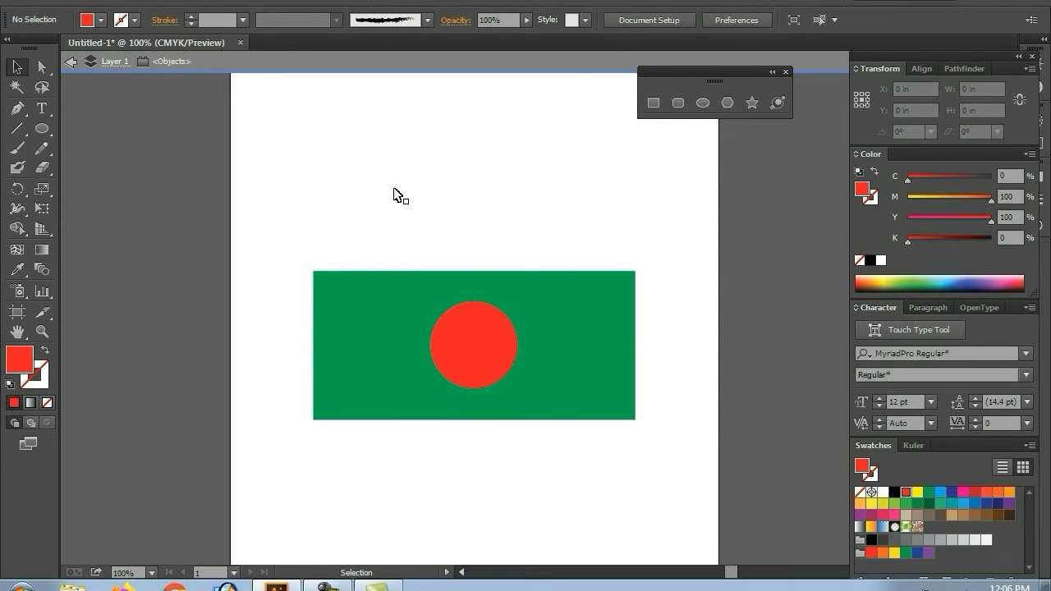
{"action": "left_click_drag", "start_coordinate": [474, 345], "coordinate": [470, 278]}
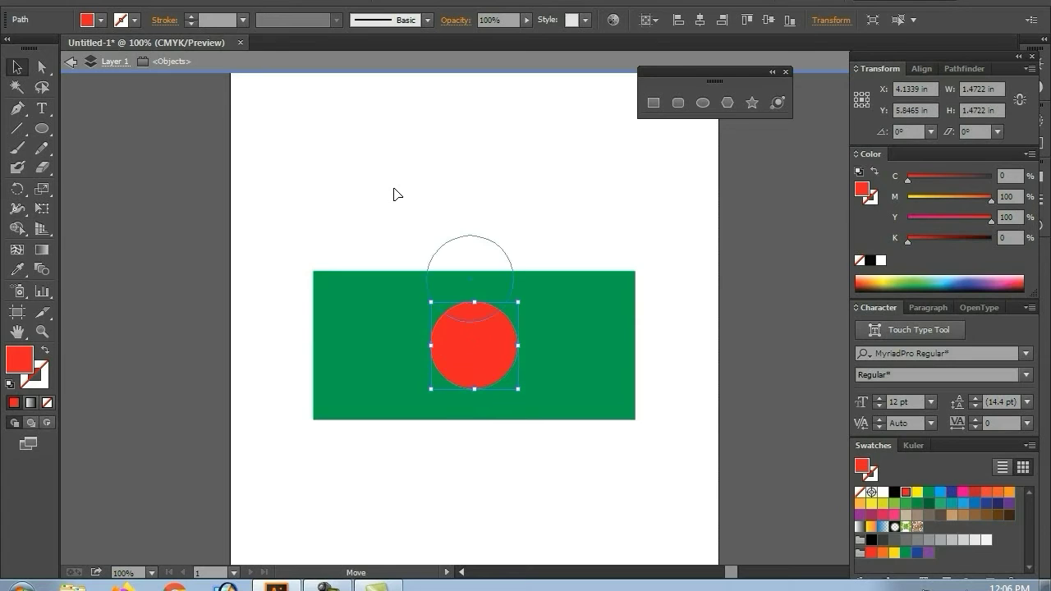
{"action": "left_click_drag", "start_coordinate": [394, 334], "coordinate": [394, 194]}
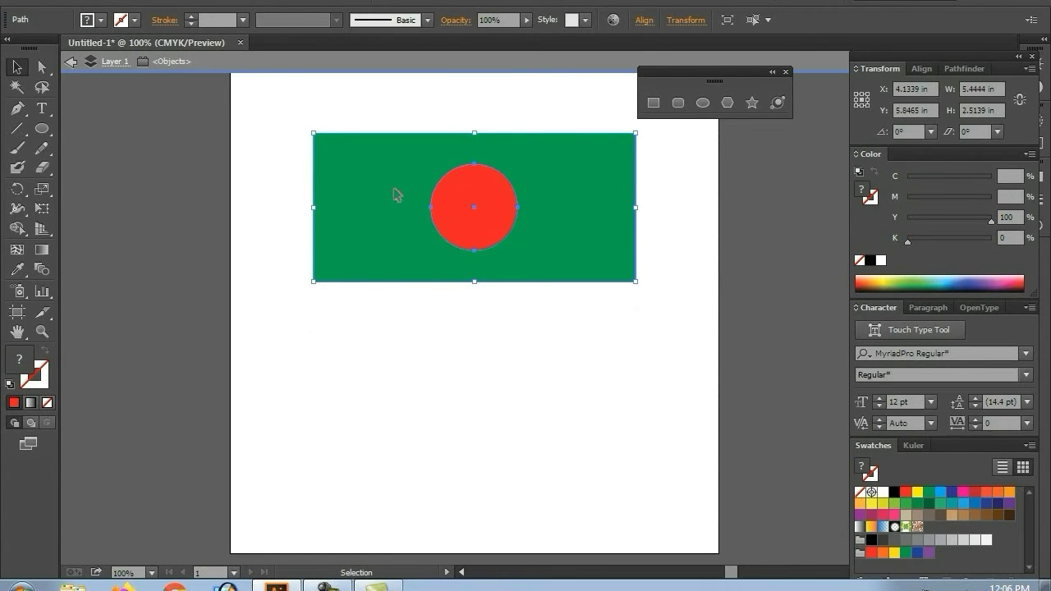
{"action": "key", "text": "m"}
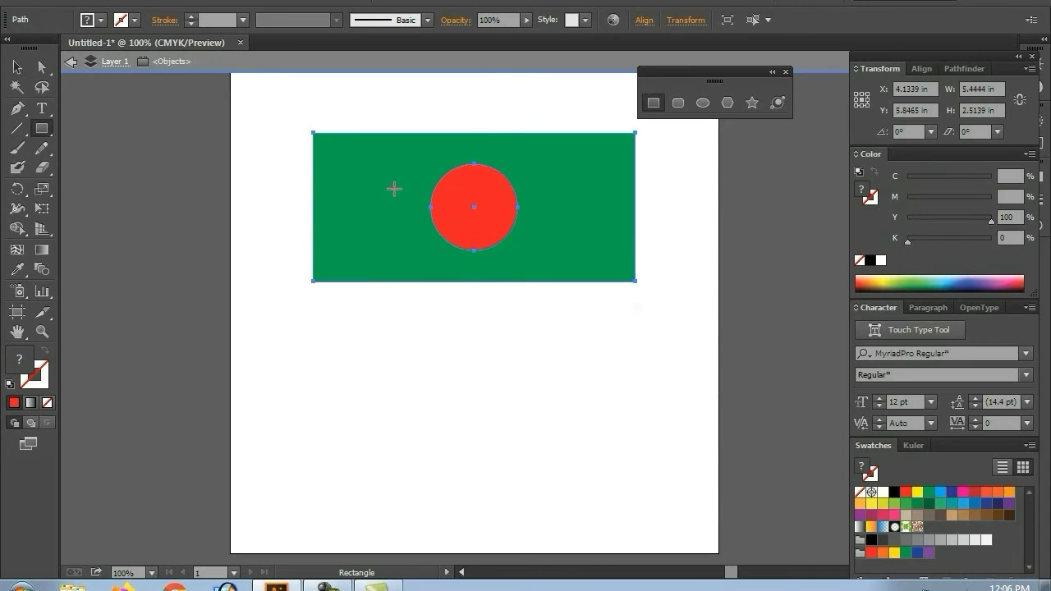
{"action": "left_click", "coordinate": [679, 103]}
{"action": "mouse_move", "coordinate": [300, 119]}
{"action": "left_mouse_down"}
{"action": "mouse_move", "coordinate": [328, 382]}
{"action": "mouse_move", "coordinate": [320, 418]}
{"action": "left_mouse_up"}
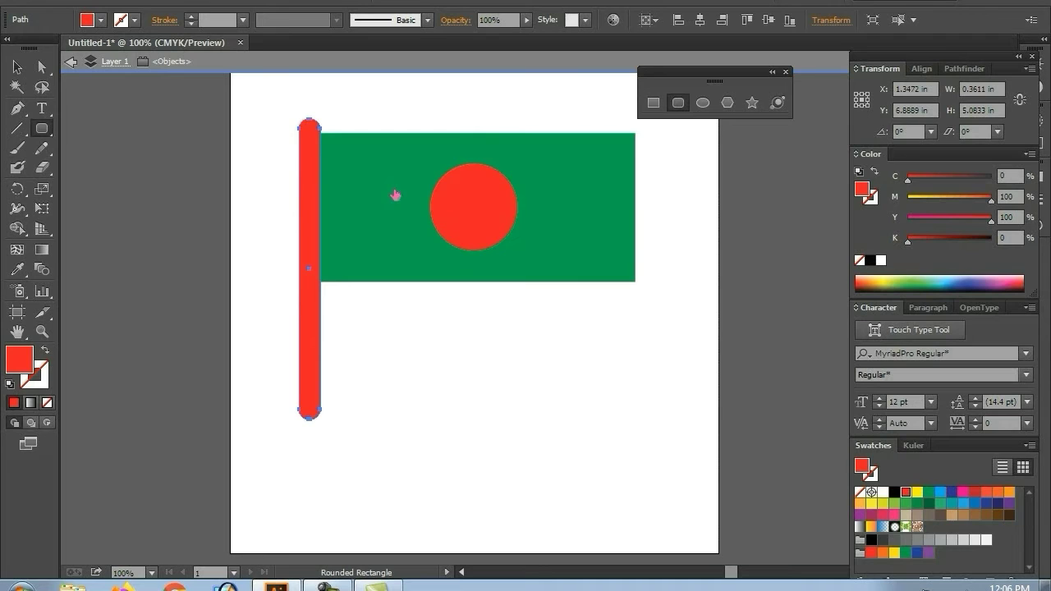
{"action": "left_click", "coordinate": [394, 189]}
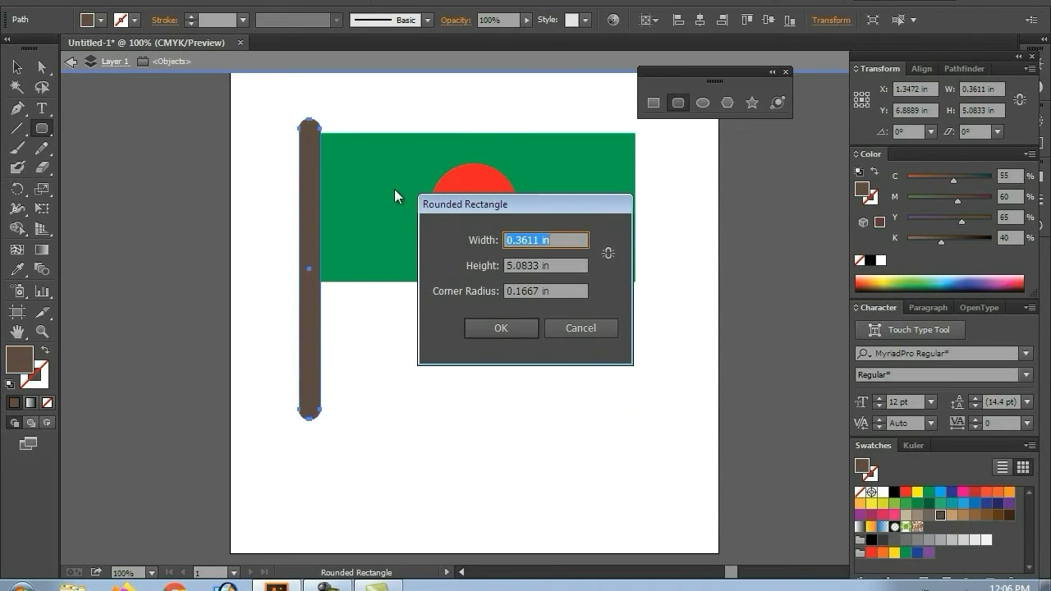
{"action": "key", "text": "shift+Tab"}
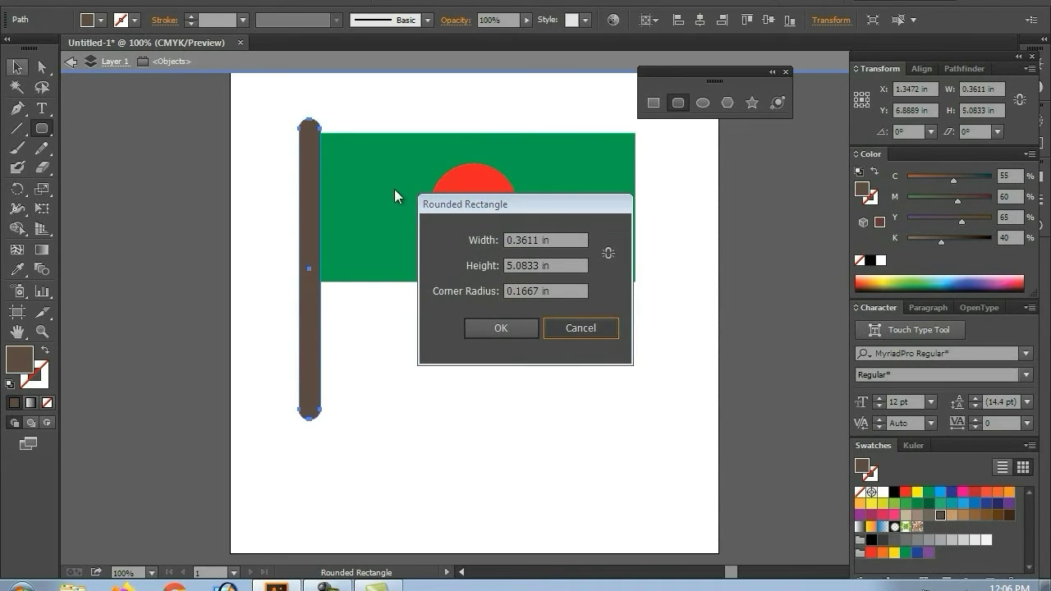
{"action": "key", "text": "Escape"}
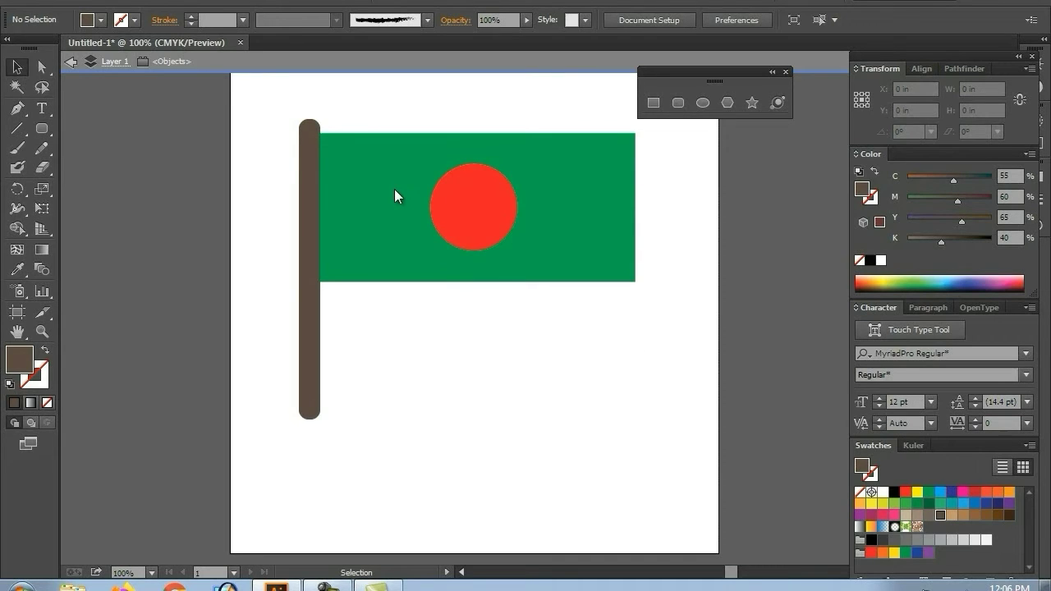
{"action": "key", "text": "ctrl+z"}
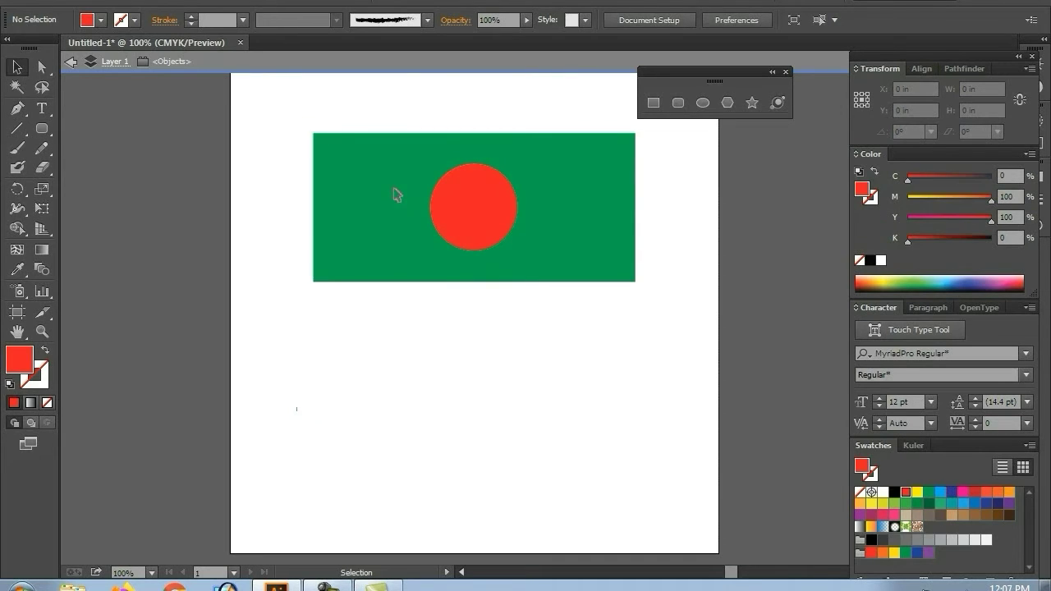
- Delete the flag and draw a green three-sided polygon on the artboard
{"action": "left_click", "coordinate": [394, 193]}
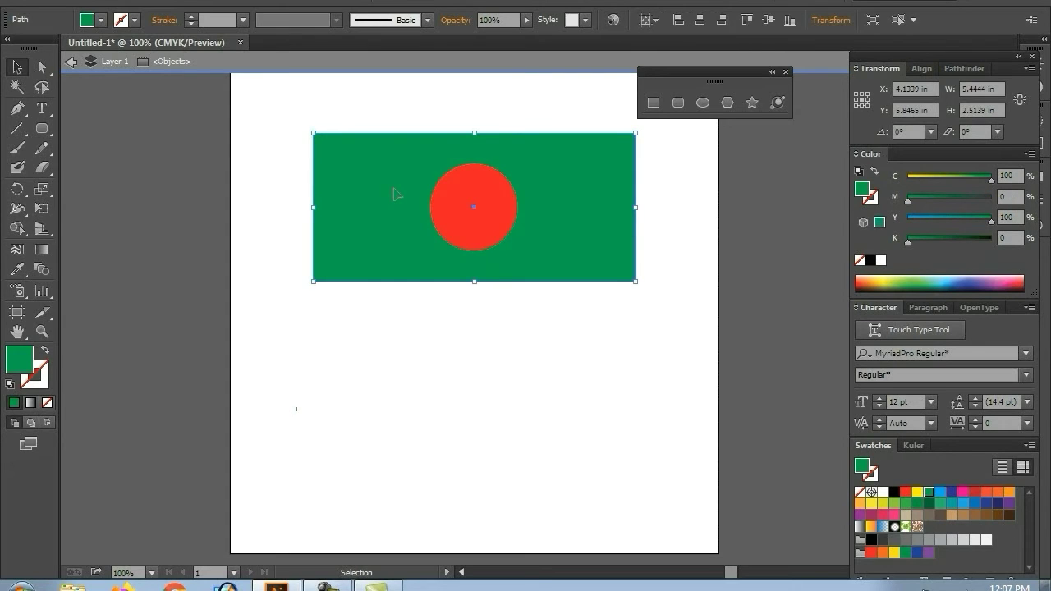
{"action": "key", "text": "ctrl+z"}
{"action": "key", "text": "ctrl+z"}
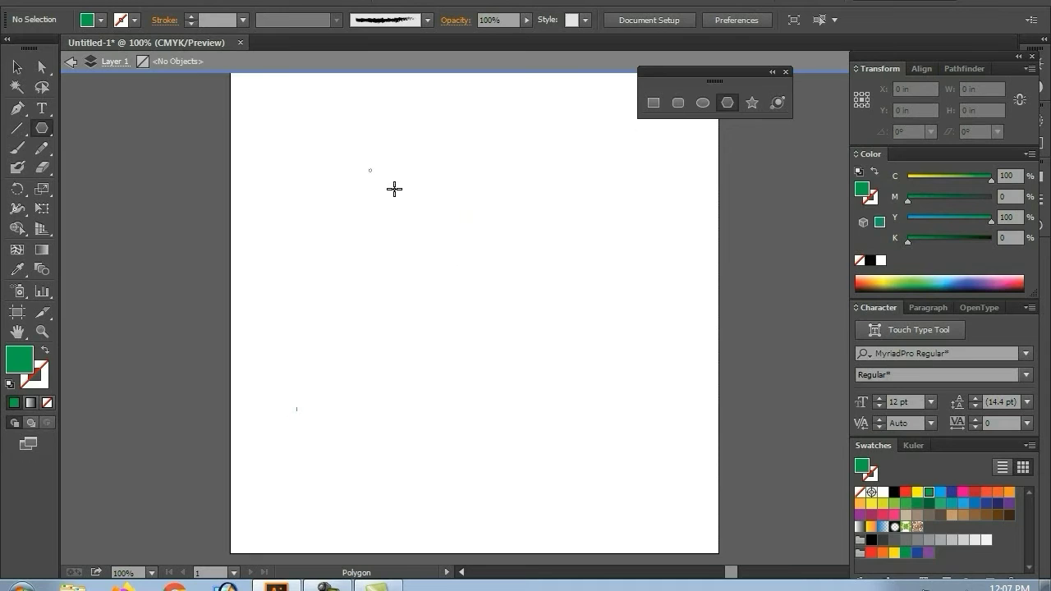
{"action": "left_click_drag", "start_coordinate": [394, 189], "coordinate": [394, 189]}
{"action": "key", "text": "Up"}
{"action": "key", "text": "Up"}
{"action": "key", "text": "Up"}
{"action": "key", "text": "Up"}
{"action": "key", "text": "Up"}
{"action": "key", "text": "Up"}
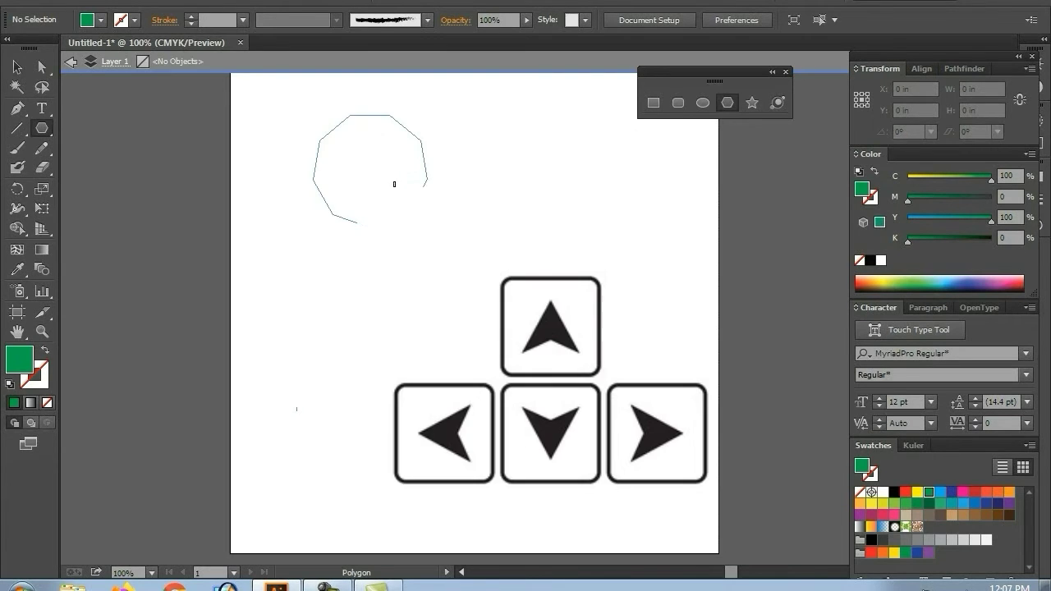
{"action": "key", "text": "Up"}
{"action": "key", "text": "Up"}
{"action": "key", "text": "Down"}
{"action": "key", "text": "Down"}
{"action": "key", "text": "Down"}
{"action": "key", "text": "Down"}
{"action": "key", "text": "Down"}
{"action": "key", "text": "Down"}
{"action": "key", "text": "Down"}
{"action": "key", "text": "Down"}
{"action": "key", "text": "Down"}
{"action": "key", "text": "Down"}
{"action": "key", "text": "Down"}
{"action": "key", "text": "Down"}
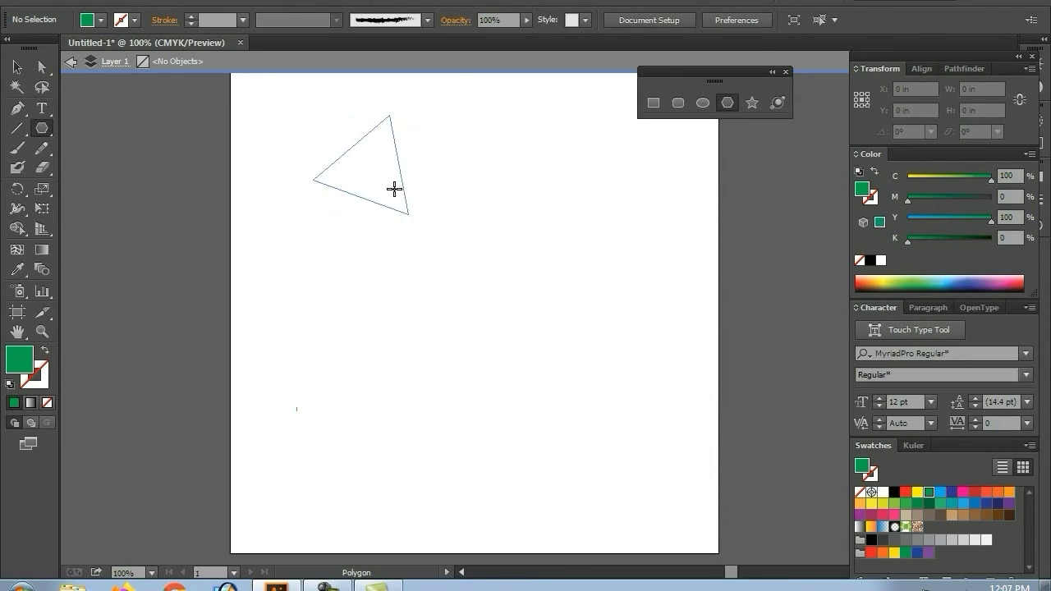
{"action": "left_click_drag", "start_coordinate": [394, 189], "coordinate": [395, 189]}
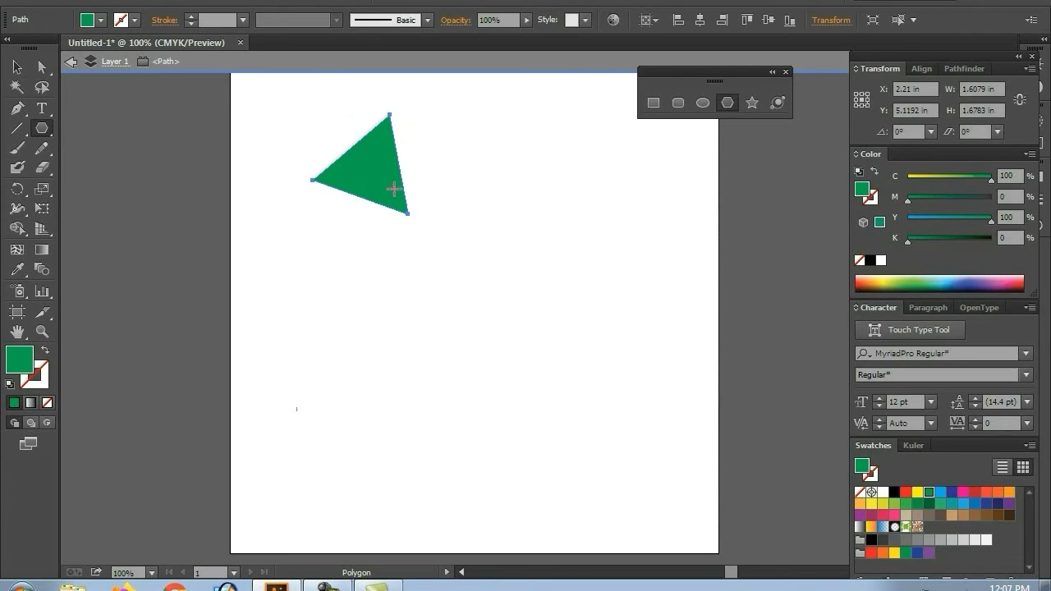
- Move the triangle down and to the left, then deselect it
{"action": "key", "text": "v"}
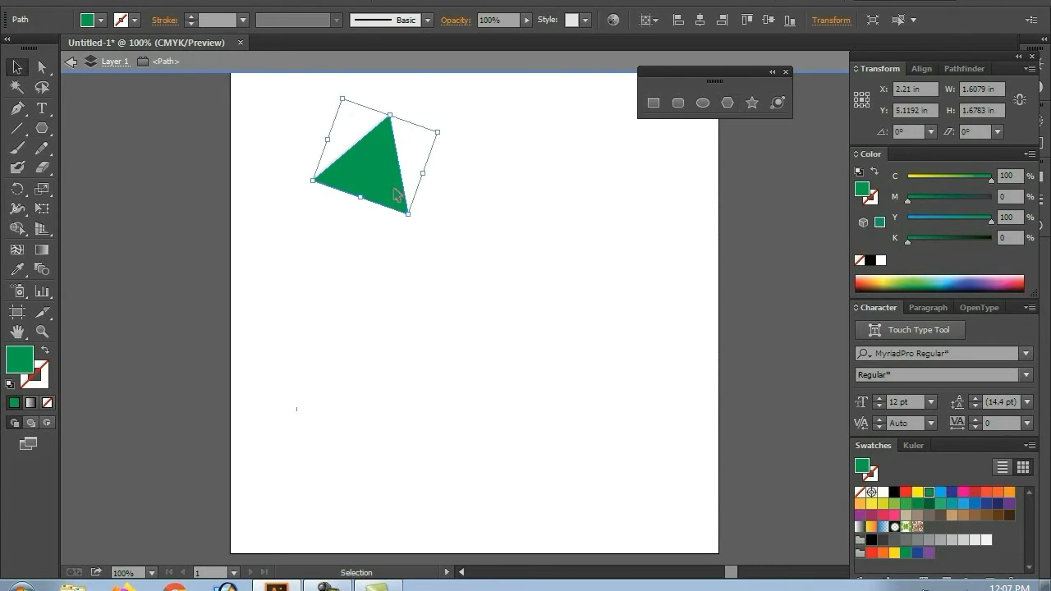
{"action": "key", "text": "ctrl+z"}
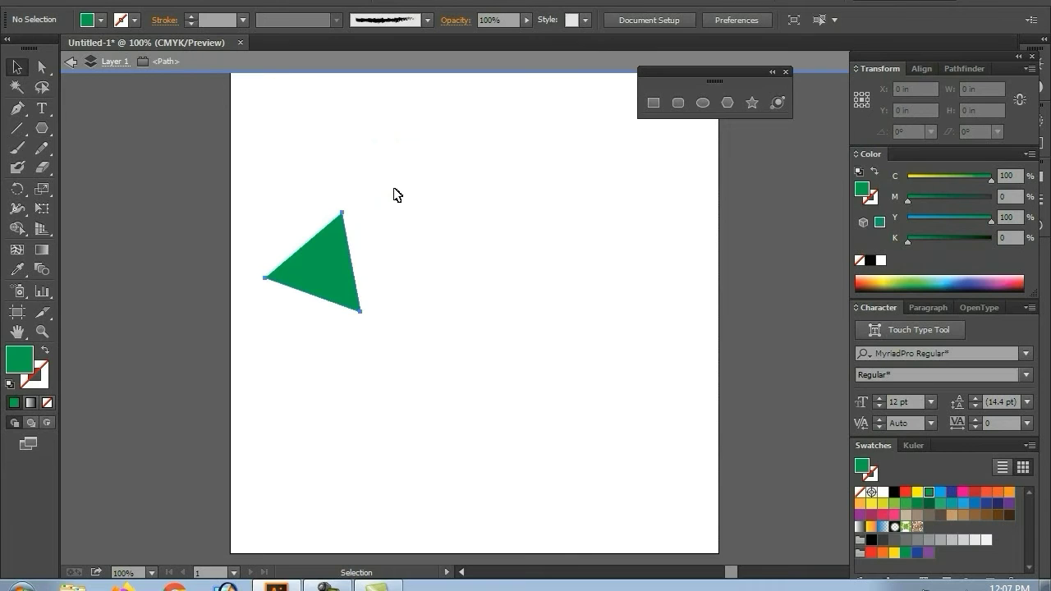
{"action": "key", "text": "ctrl+a"}
{"action": "key", "text": "ctrl+shift+a"}
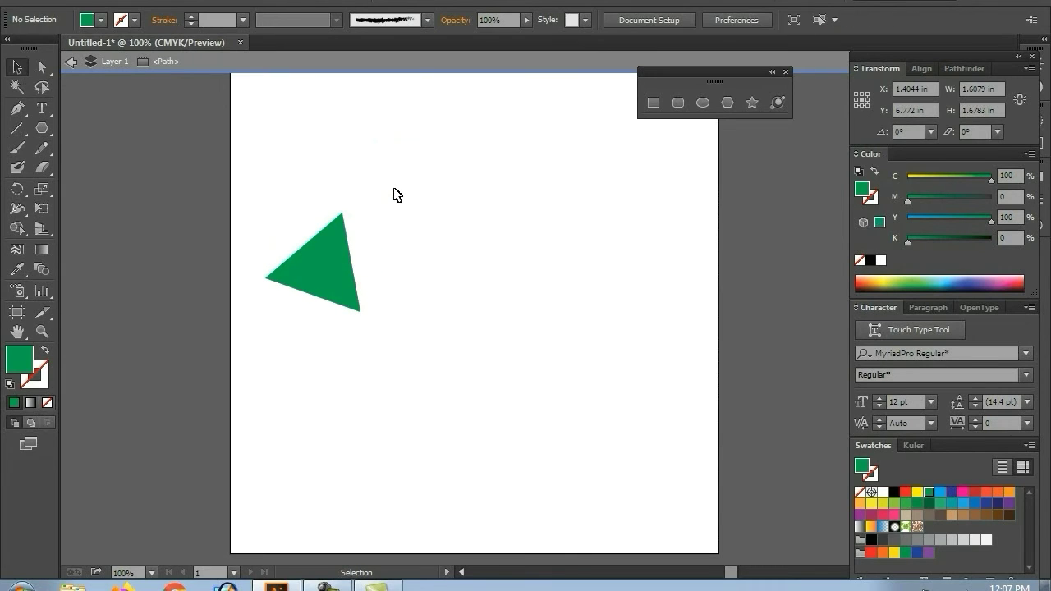
- Draw a five-sided green pentagon, about 3.0 by 2.86 in, right of the triangle
{"action": "key", "text": "y"}
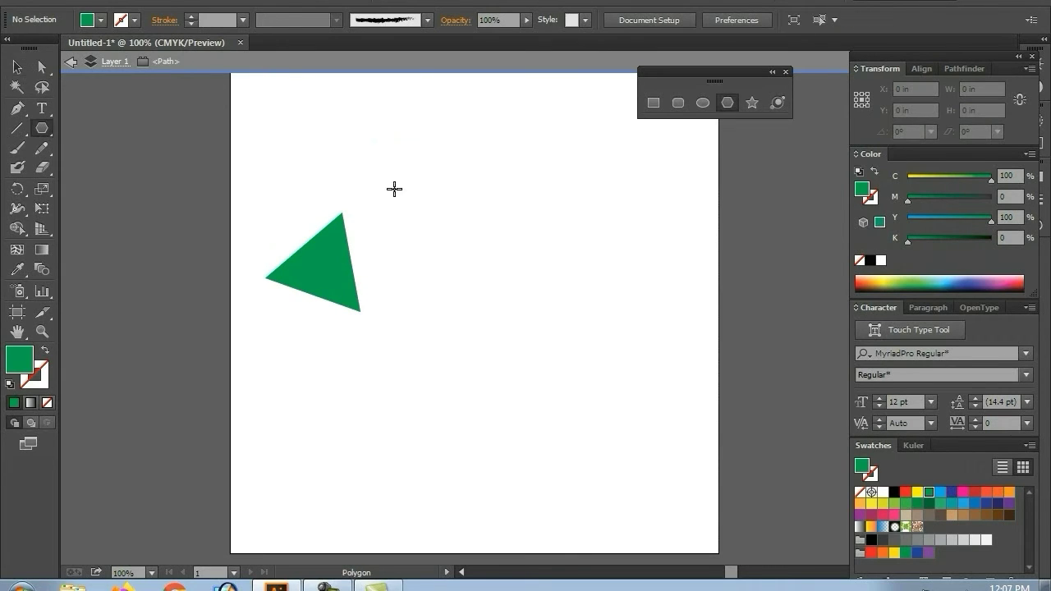
{"action": "left_click_drag", "start_coordinate": [394, 189], "coordinate": [394, 188]}
{"action": "key", "text": "Up"}
{"action": "key", "text": "Up"}
{"action": "key", "text": "Up"}
{"action": "key", "text": "Up"}
{"action": "key", "text": "Up"}
{"action": "key", "text": "Up"}
{"action": "key", "text": "Up"}
{"action": "key", "text": "Up"}
{"action": "key", "text": "Up"}
{"action": "key", "text": "Up"}
{"action": "key", "text": "Up"}
{"action": "key", "text": "Up"}
{"action": "key", "text": "Up"}
{"action": "key", "text": "Up"}
{"action": "key", "text": "Up"}
{"action": "key", "text": "Up"}
{"action": "key", "text": "Down"}
{"action": "key", "text": "Down"}
{"action": "key", "text": "Down"}
{"action": "key", "text": "Down"}
{"action": "key", "text": "Down"}
{"action": "key", "text": "Down"}
{"action": "key", "text": "Down"}
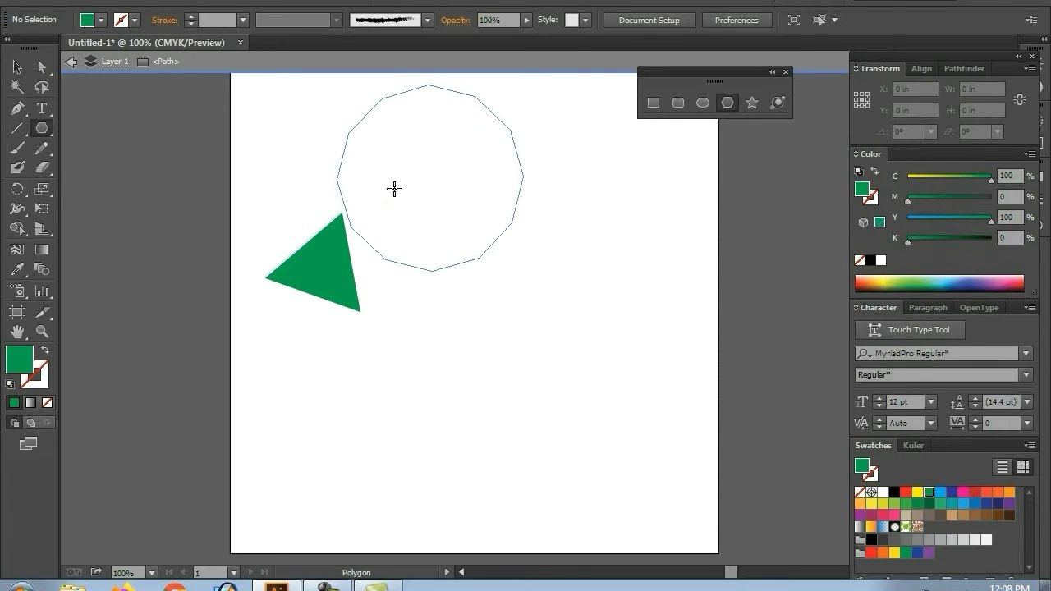
{"action": "key", "text": "Down"}
{"action": "key", "text": "Down"}
{"action": "key", "text": "Down"}
{"action": "key", "text": "Down"}
{"action": "key", "text": "Down"}
{"action": "key", "text": "Down"}
{"action": "key", "text": "Down"}
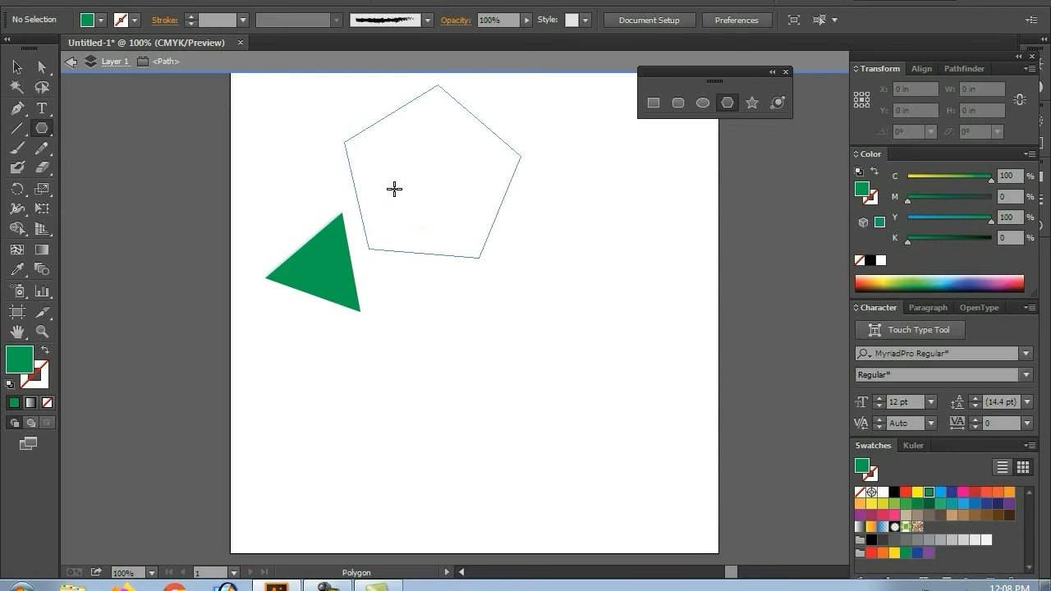
{"action": "left_click_drag", "start_coordinate": [394, 188], "coordinate": [395, 194]}
{"action": "key", "text": "v"}
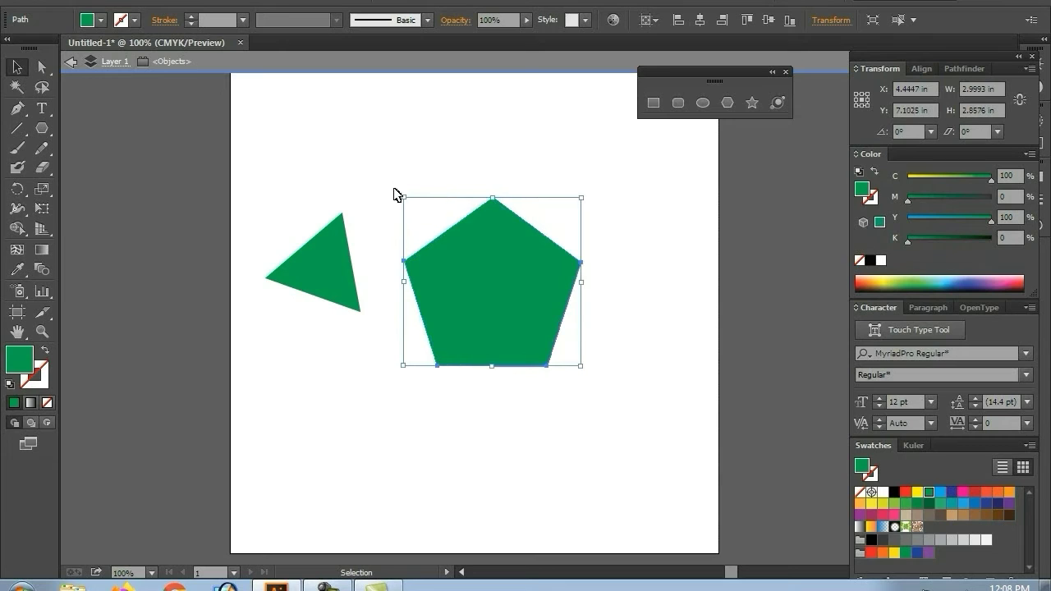
{"action": "left_click", "coordinate": [394, 194]}
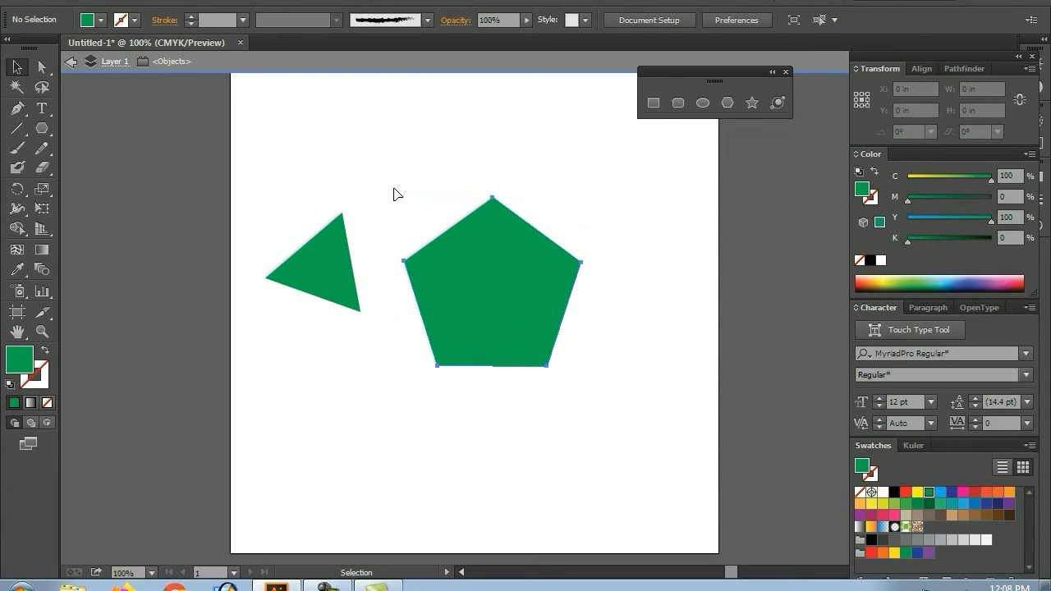
- Move the pentagon up-left beside the triangle; give it a tan fill and 5 pt red stroke
{"action": "key", "text": "ctrl+z"}
{"action": "left_click_drag", "start_coordinate": [394, 194], "coordinate": [395, 194]}
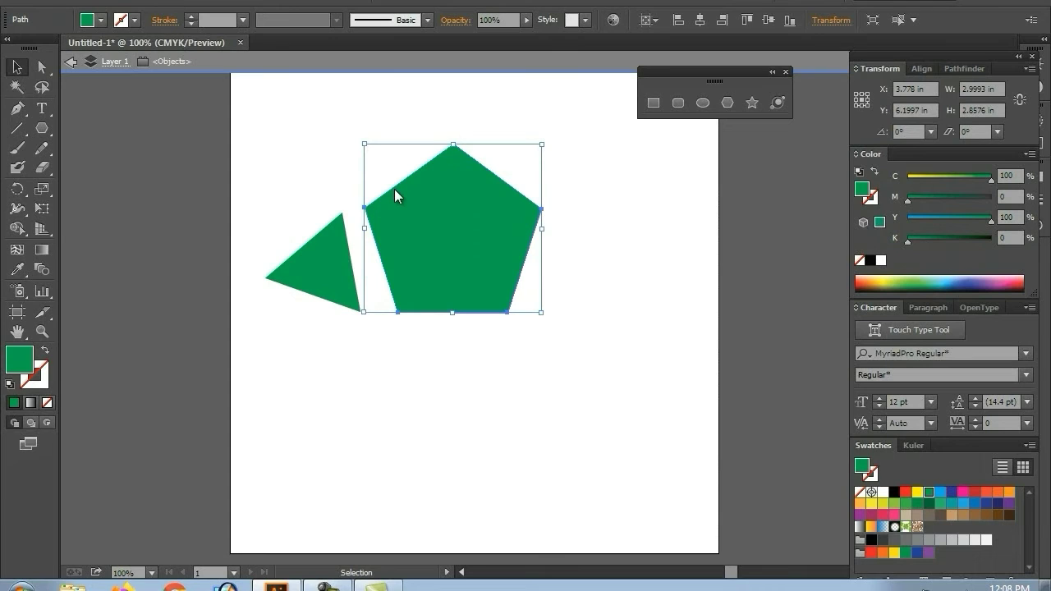
{"action": "left_click", "coordinate": [100, 20]}
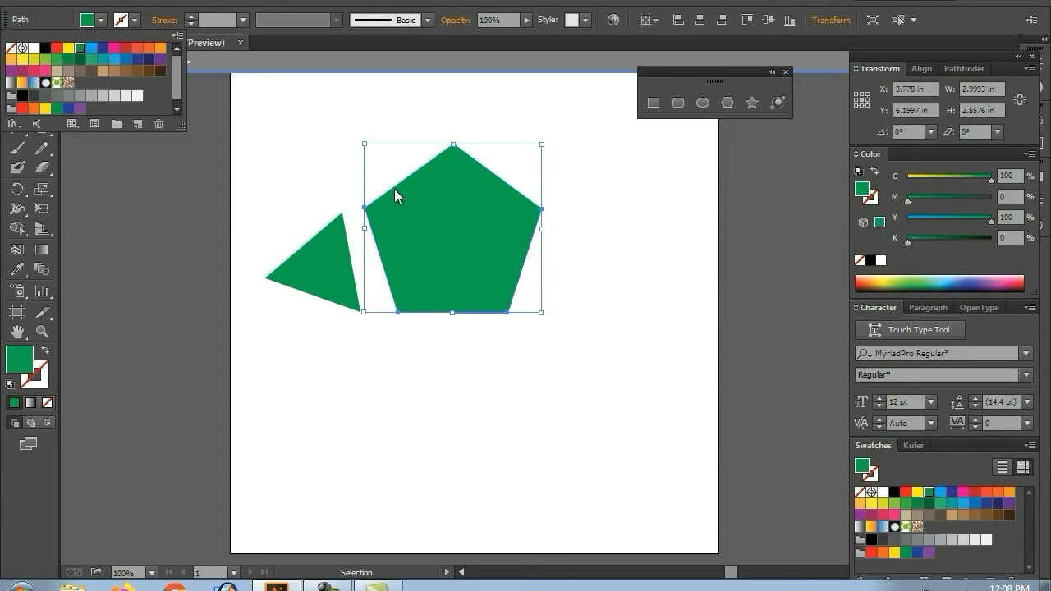
{"action": "left_click_drag", "start_coordinate": [395, 194], "coordinate": [395, 193]}
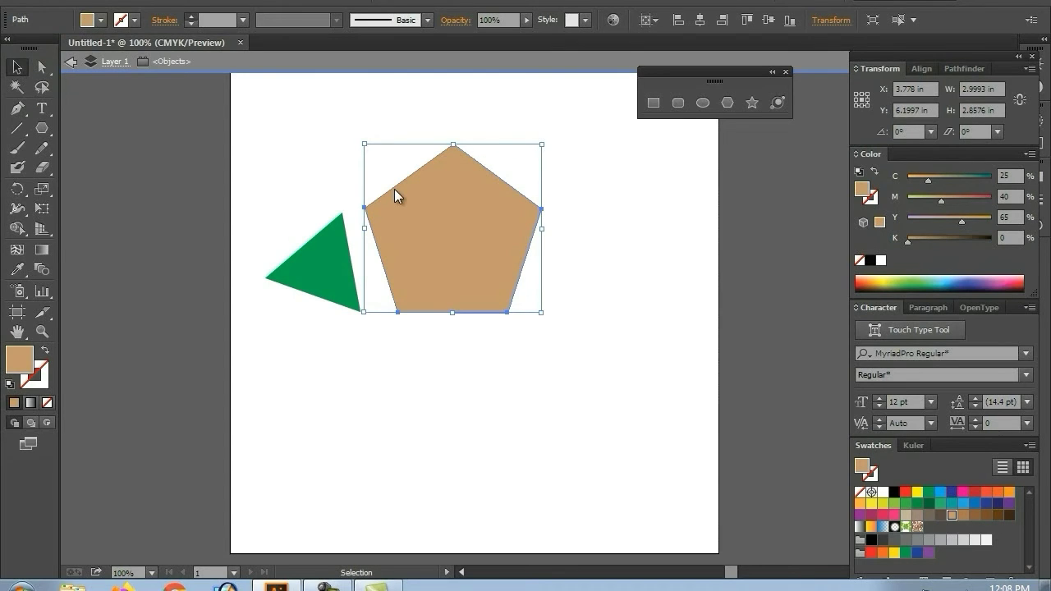
{"action": "key", "text": "Up"}
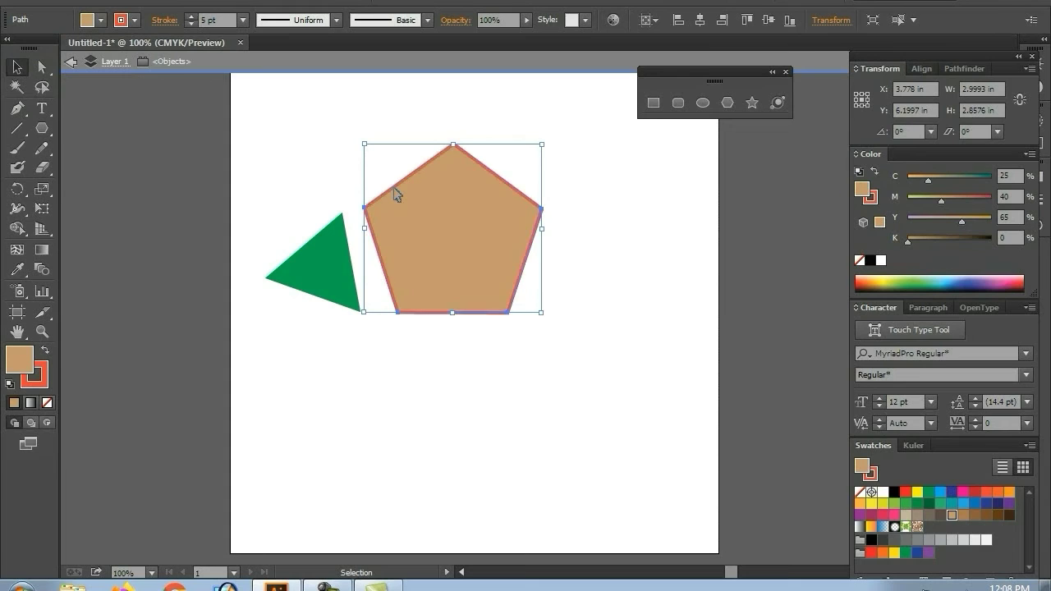
{"action": "key", "text": "ctrl+shift+a"}
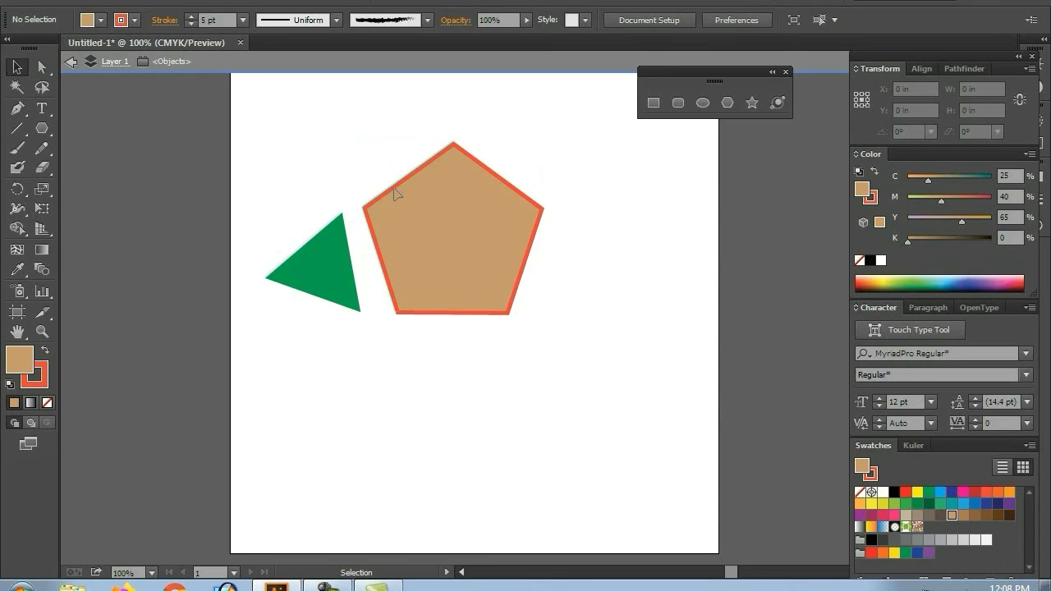
- Delete the tan pentagon and the green triangle
{"action": "left_click", "coordinate": [394, 194]}
{"action": "key", "text": "Delete"}
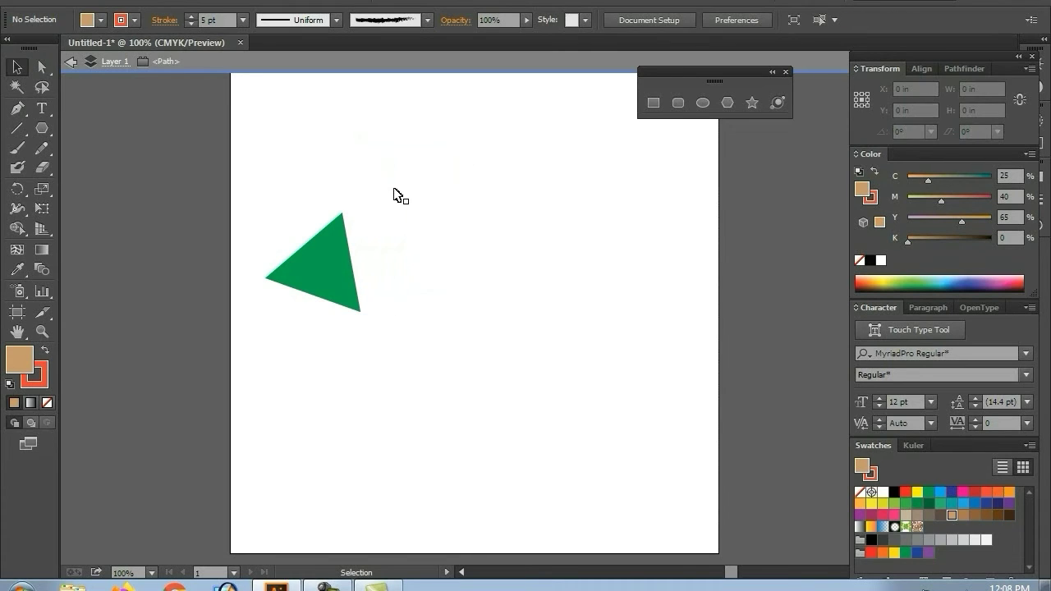
{"action": "key", "text": "Delete"}
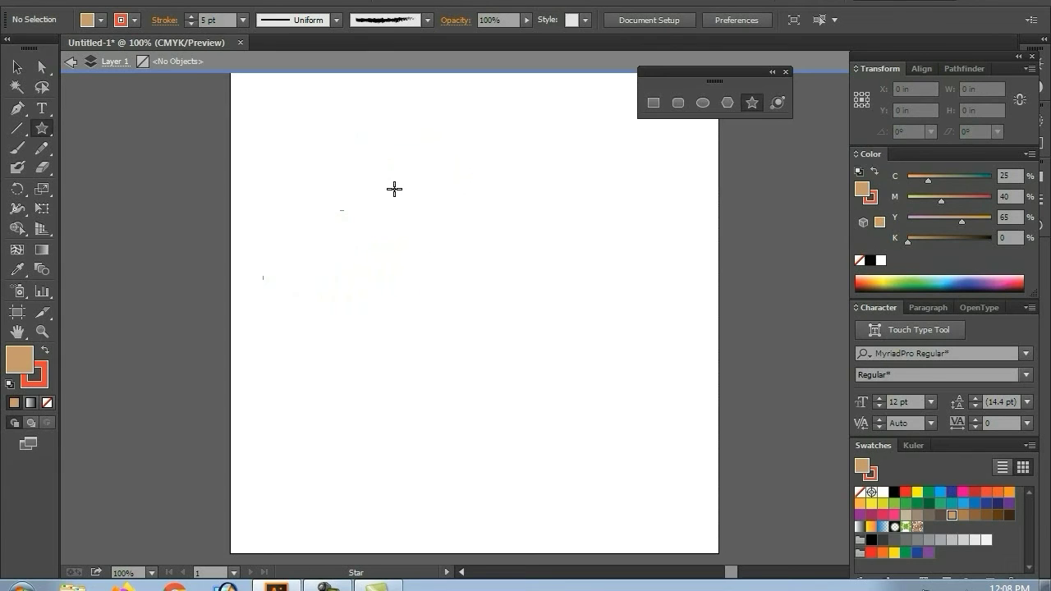
- Draw a rotated red-outlined starburst with about 40 points near the artboard's middle
{"action": "mouse_move", "coordinate": [365, 202]}
{"action": "left_mouse_down"}
{"action": "mouse_move", "coordinate": [359, 117]}
{"action": "mouse_move", "coordinate": [335, 125]}
{"action": "left_mouse_up"}
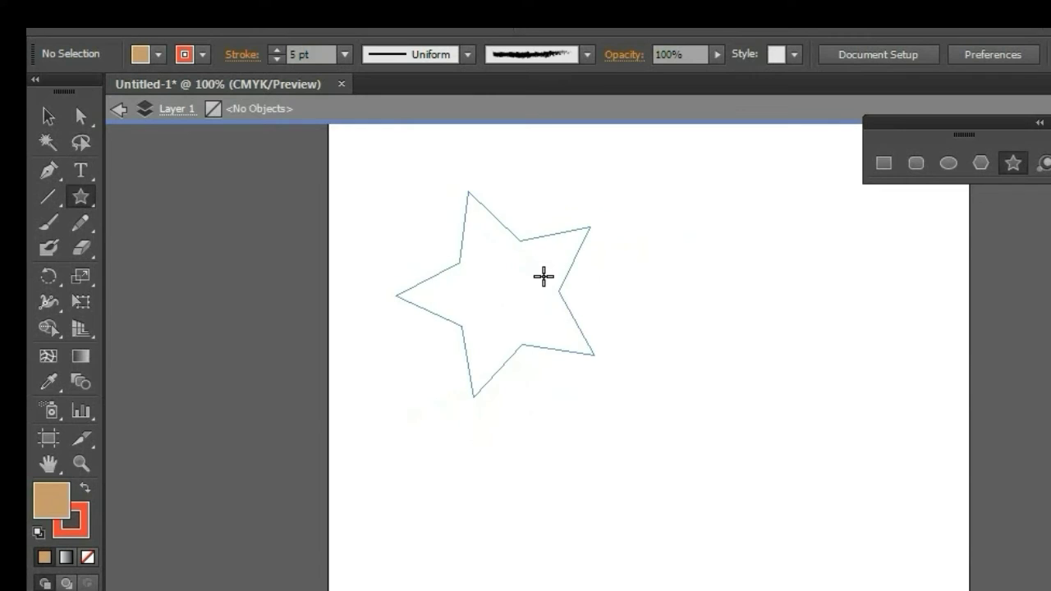
{"action": "left_click_drag", "start_coordinate": [544, 277], "coordinate": [544, 277]}
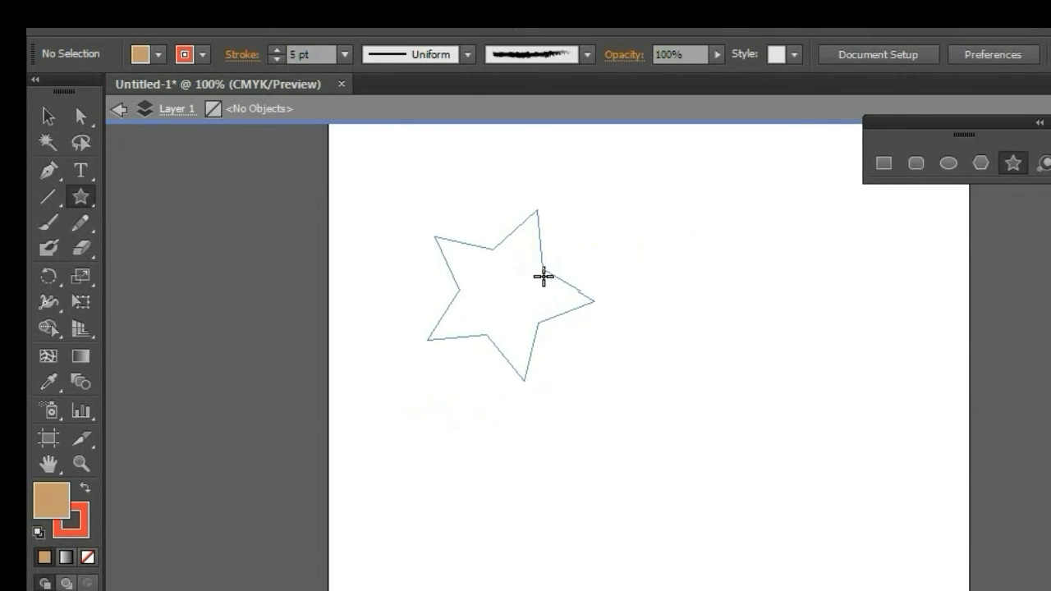
{"action": "key", "text": "Up"}
{"action": "key", "text": "Up"}
{"action": "key", "text": "Up"}
{"action": "key", "text": "Up"}
{"action": "key", "text": "Up"}
{"action": "key", "text": "Up"}
{"action": "key", "text": "Up"}
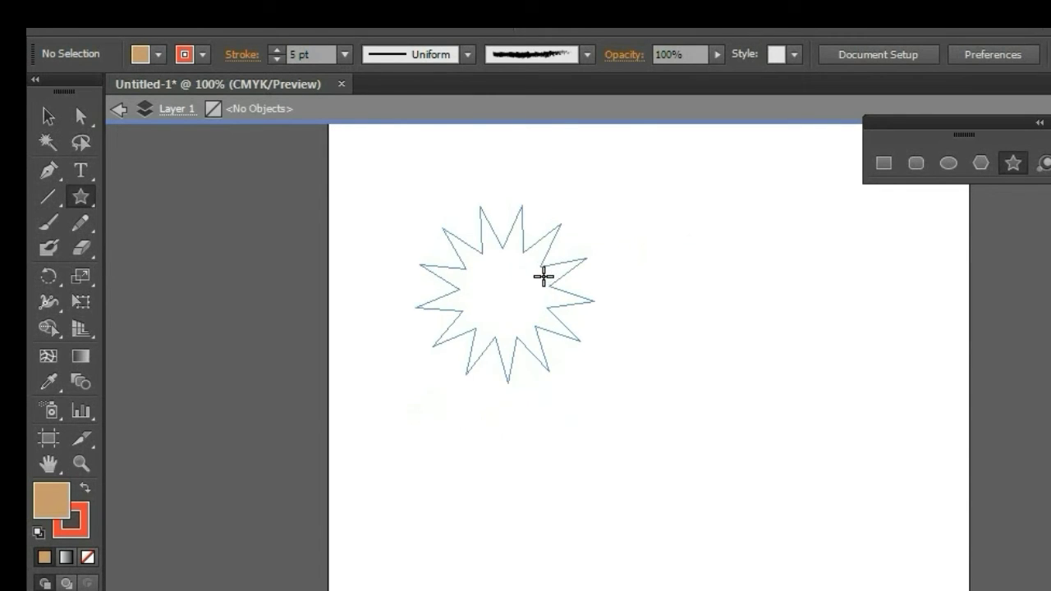
{"action": "key", "text": "Up"}
{"action": "key", "text": "Up"}
{"action": "key", "text": "Up"}
{"action": "key", "text": "Up"}
{"action": "key", "text": "Up"}
{"action": "key", "text": "Up"}
{"action": "key", "text": "Up"}
{"action": "key", "text": "Up"}
{"action": "key", "text": "Up"}
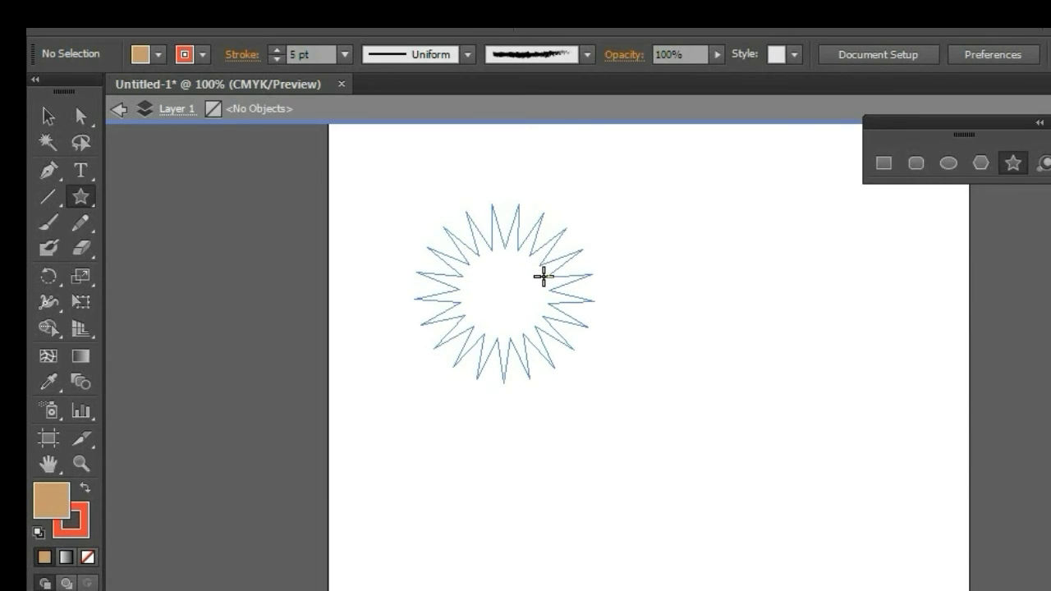
{"action": "key", "text": "Up"}
{"action": "key", "text": "Up"}
{"action": "key", "text": "Up"}
{"action": "key", "text": "Up"}
{"action": "key", "text": "Up"}
{"action": "key", "text": "Up"}
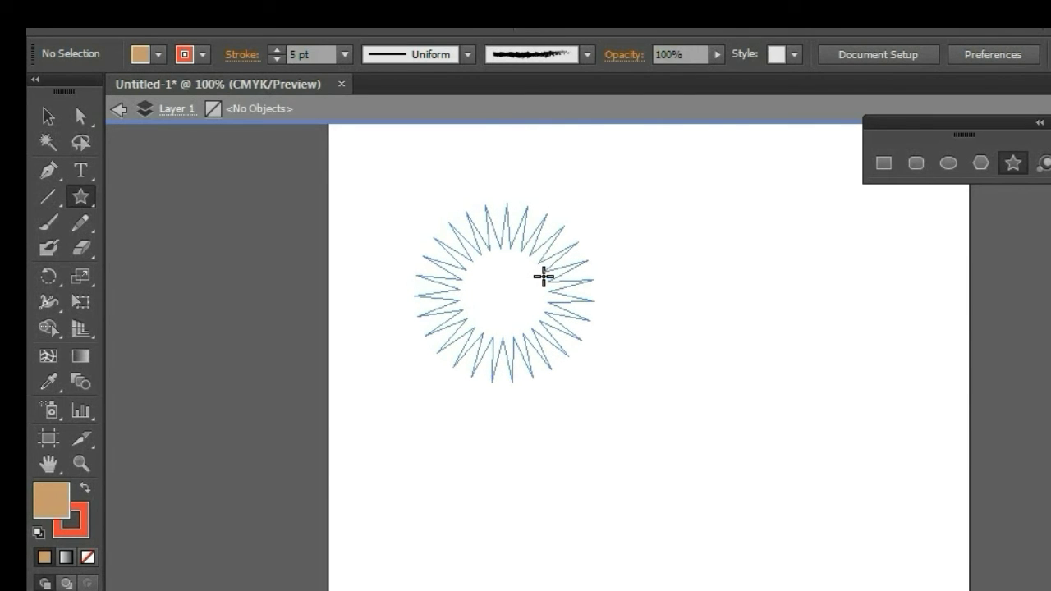
{"action": "key", "text": "Up"}
{"action": "key", "text": "Up"}
{"action": "key", "text": "Up"}
{"action": "key", "text": "Up"}
{"action": "key", "text": "Up"}
{"action": "key", "text": "Up"}
{"action": "key", "text": "Up"}
{"action": "key", "text": "Up"}
{"action": "key", "text": "Up"}
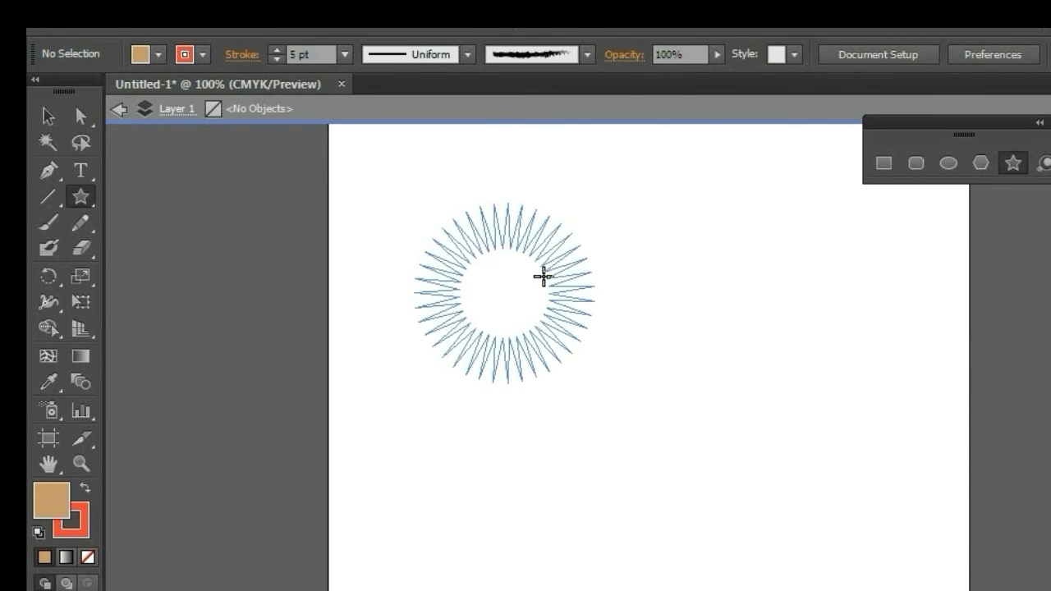
{"action": "key", "text": "Up"}
{"action": "key", "text": "Up"}
{"action": "key", "text": "Up"}
{"action": "key", "text": "Up"}
{"action": "key", "text": "Up"}
{"action": "key", "text": "Up"}
{"action": "left_click_drag", "start_coordinate": [543, 277], "coordinate": [543, 276]}
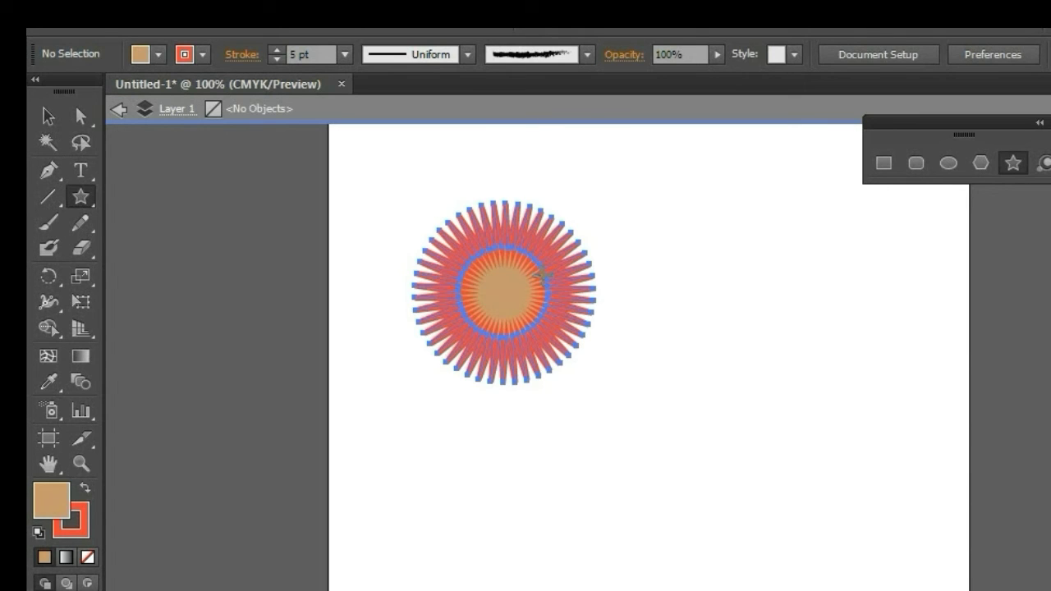
- Move the starburst down toward the page centre and set its fill to None
{"action": "key", "text": "v"}
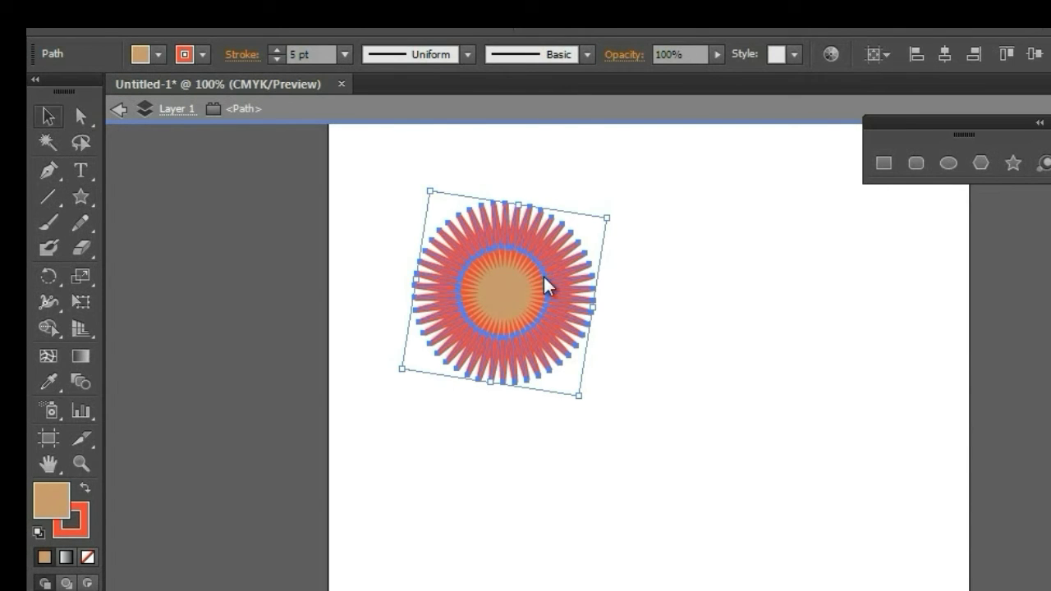
{"action": "key", "text": "ctrl+shift+a"}
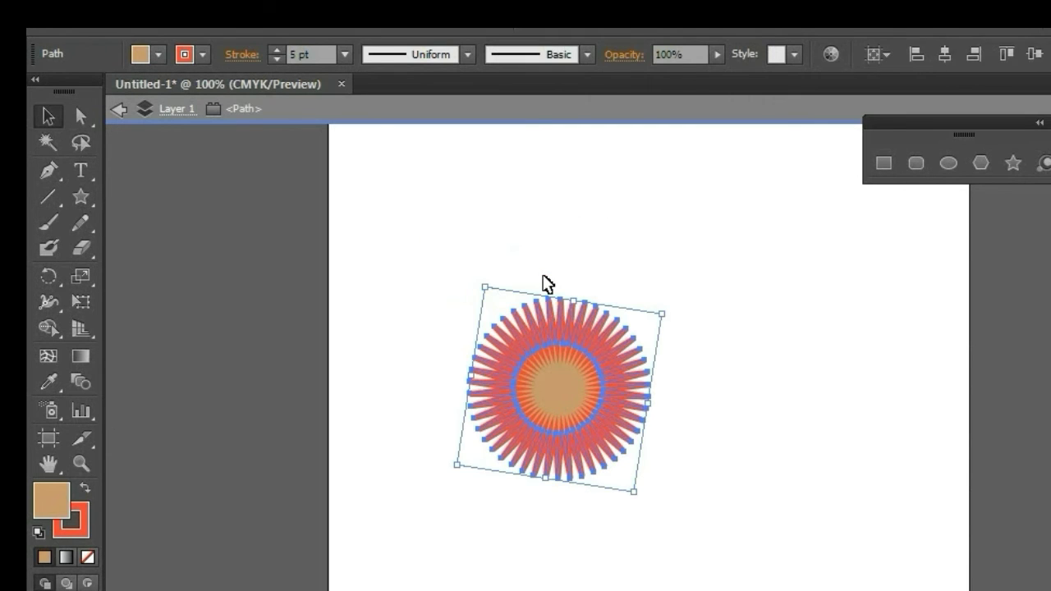
{"action": "key", "text": "ctrl+shift+a"}
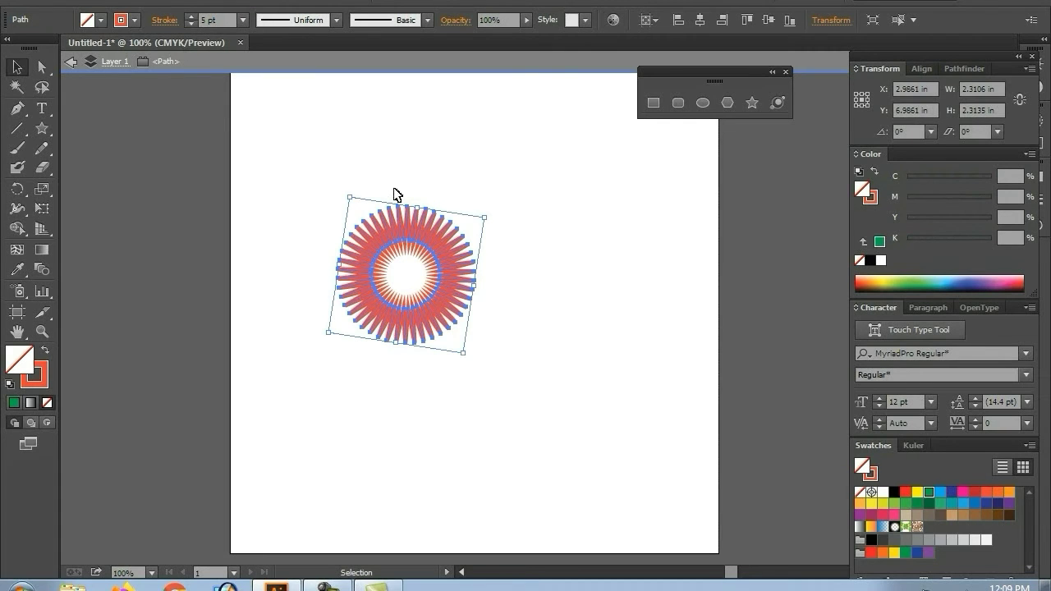
- Fill the starburst's centre with green and view the result
{"action": "left_click", "coordinate": [394, 194]}
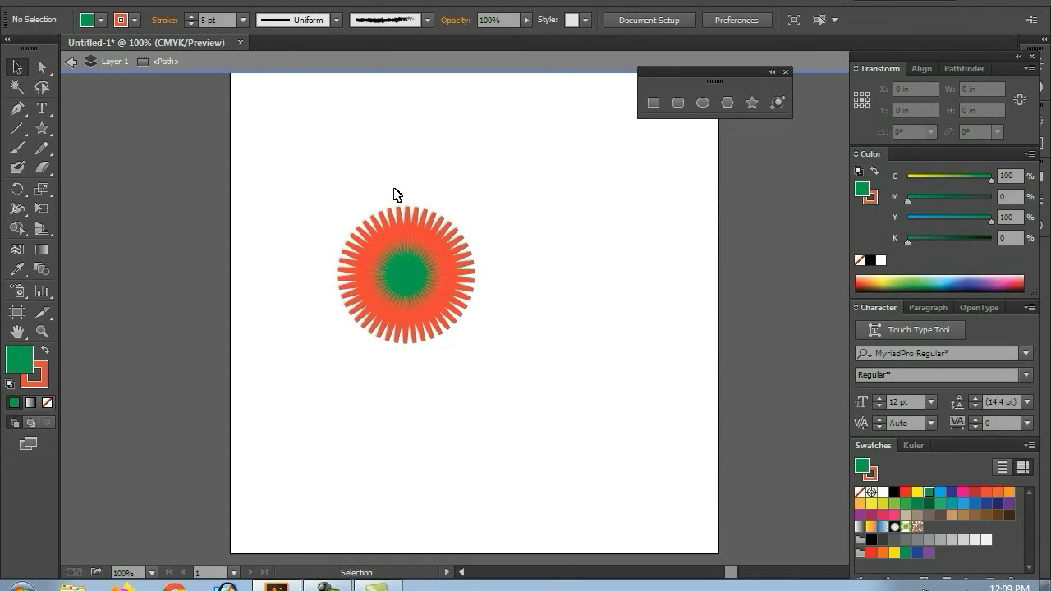
{"action": "key", "text": "ctrl+a"}
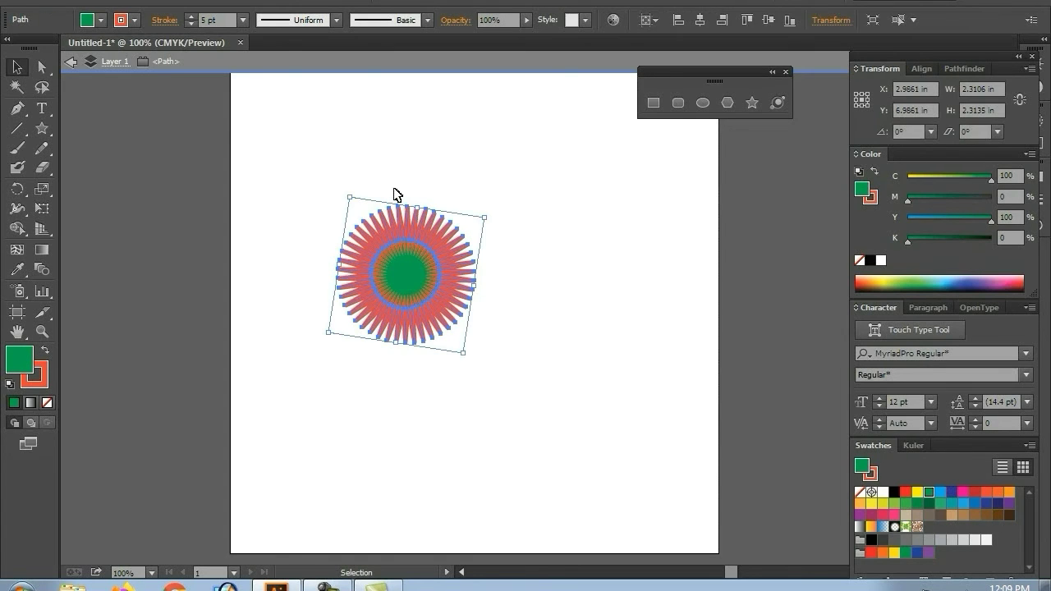
{"action": "left_click", "coordinate": [394, 194]}
{"action": "key", "text": "ctrl+a"}
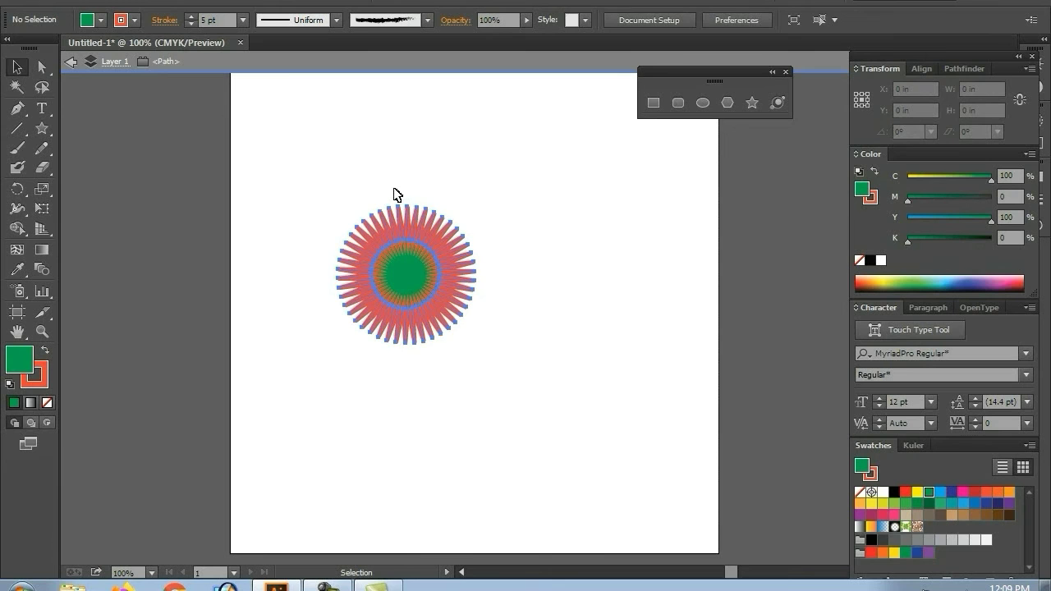
- Undo to compare earlier versions, restore the larger green-centred starburst, then delete it
{"action": "key", "text": "ctrl+z"}
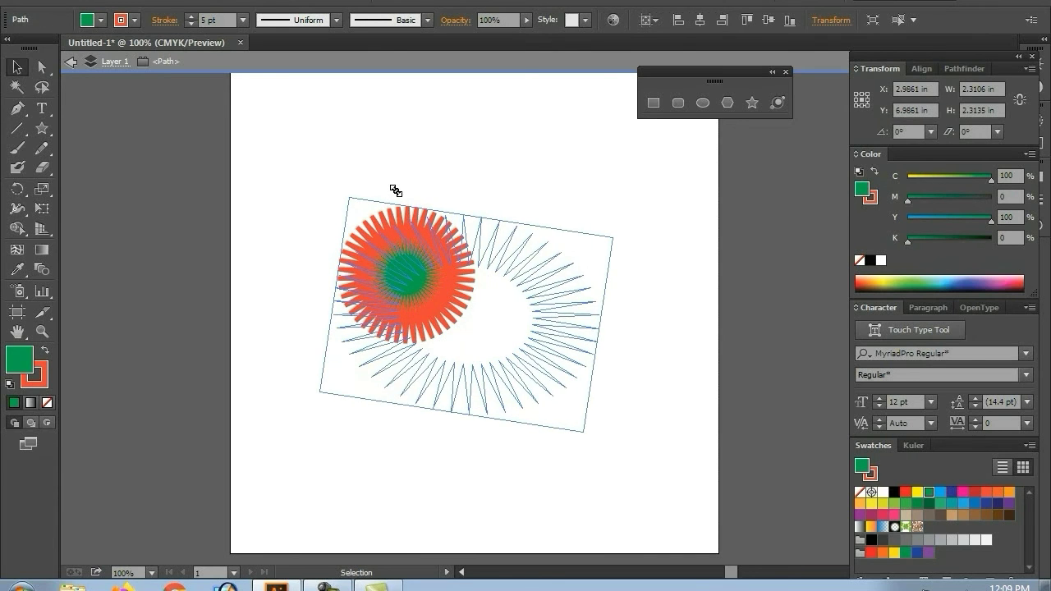
{"action": "key", "text": "ctrl+z"}
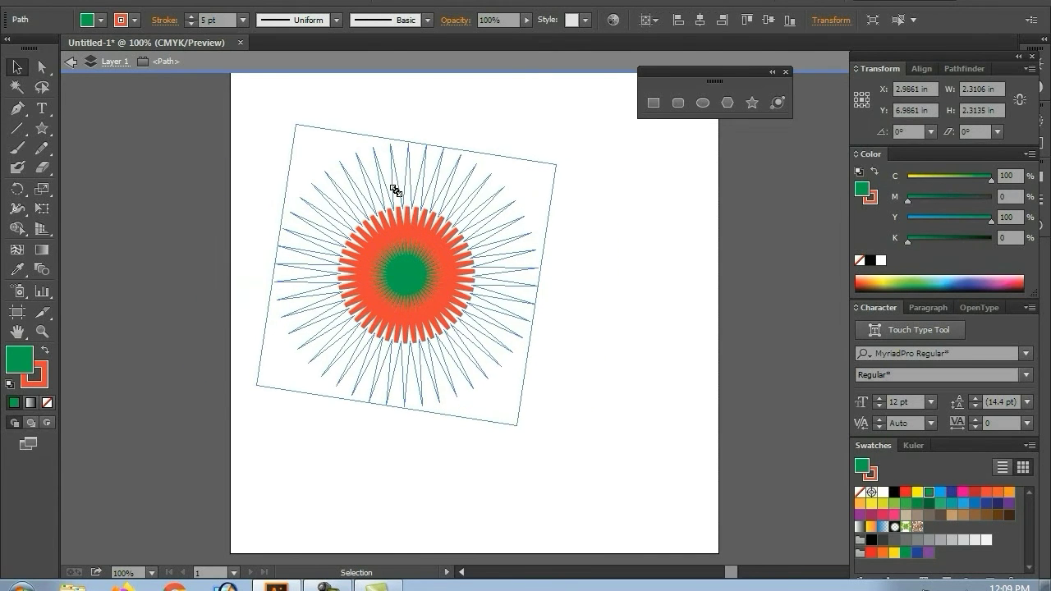
{"action": "key", "text": "ctrl+z"}
{"action": "key", "text": "ctrl+z"}
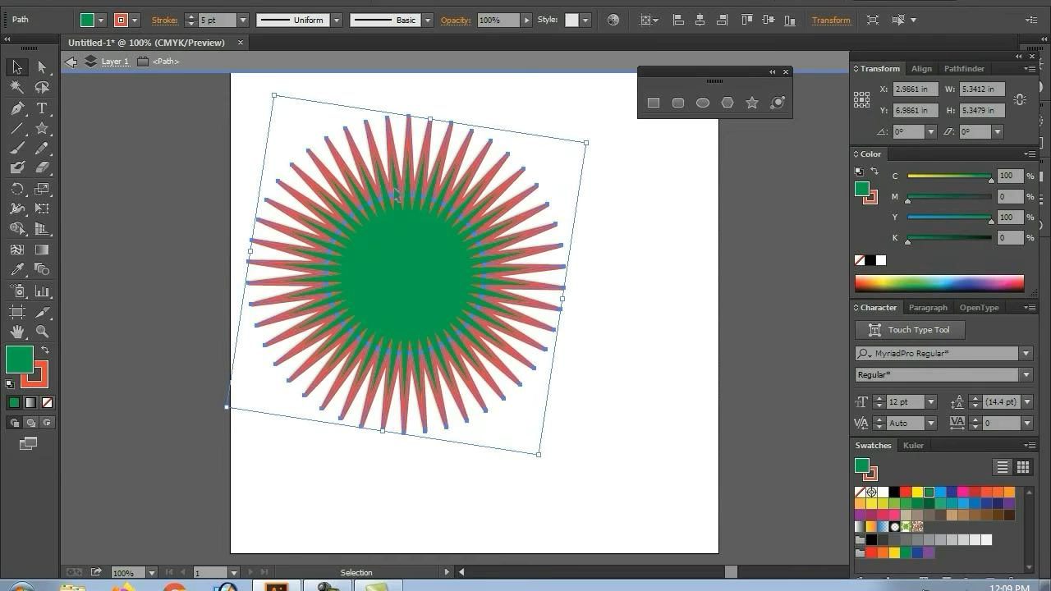
{"action": "key", "text": "ctrl+shift+a"}
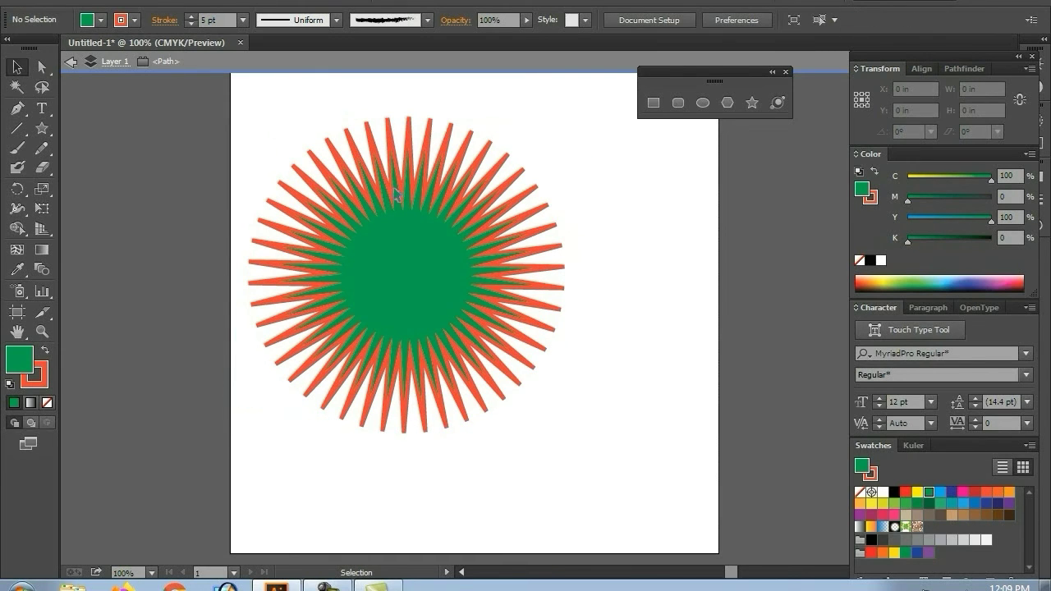
{"action": "left_click", "coordinate": [397, 194]}
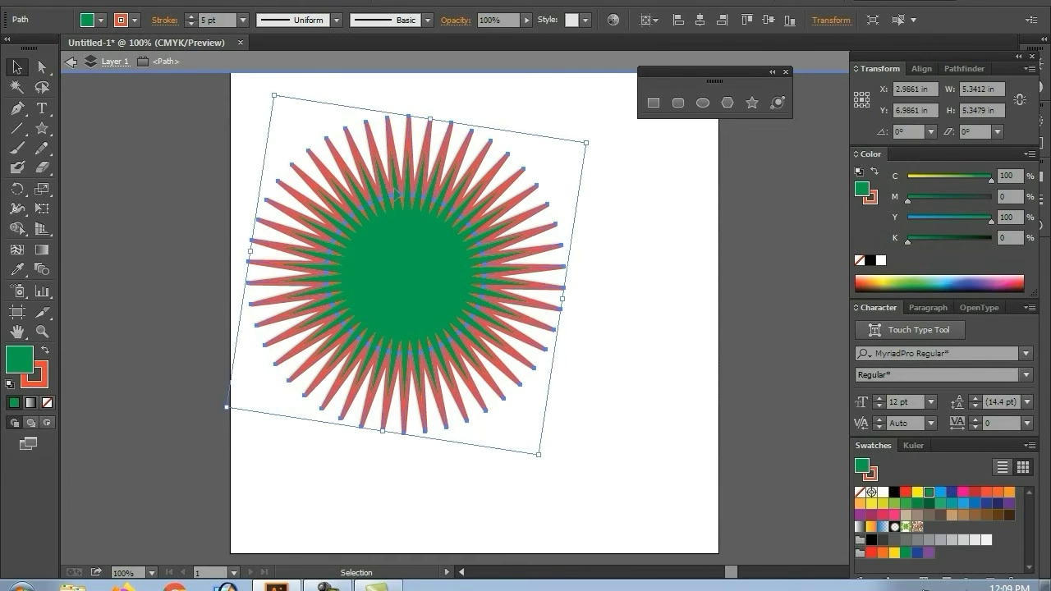
{"action": "key", "text": "Delete"}
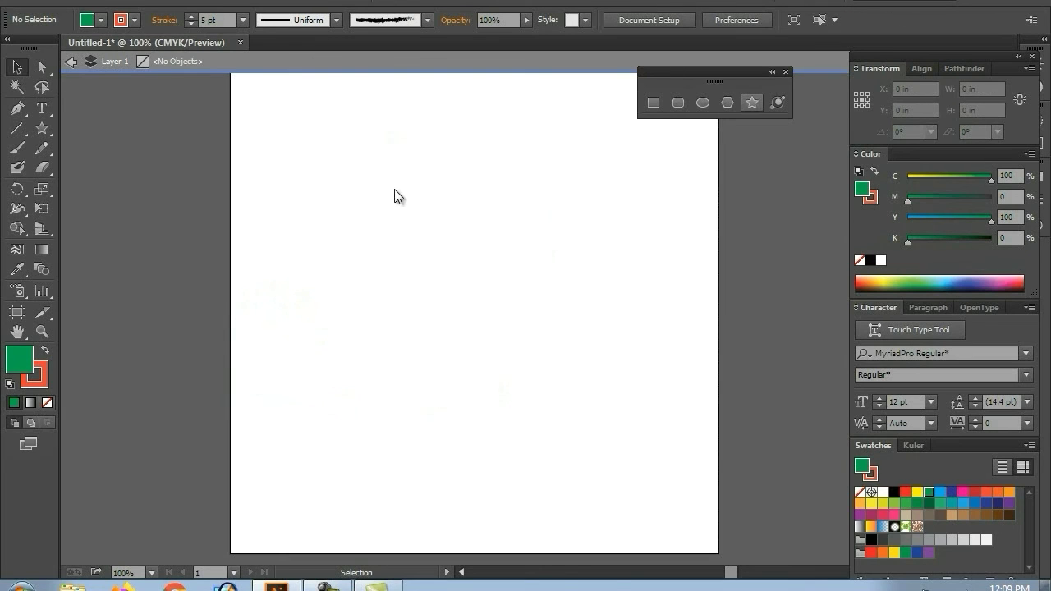
{"action": "left_click", "coordinate": [752, 102]}
{"action": "key", "text": "ctrl+z"}
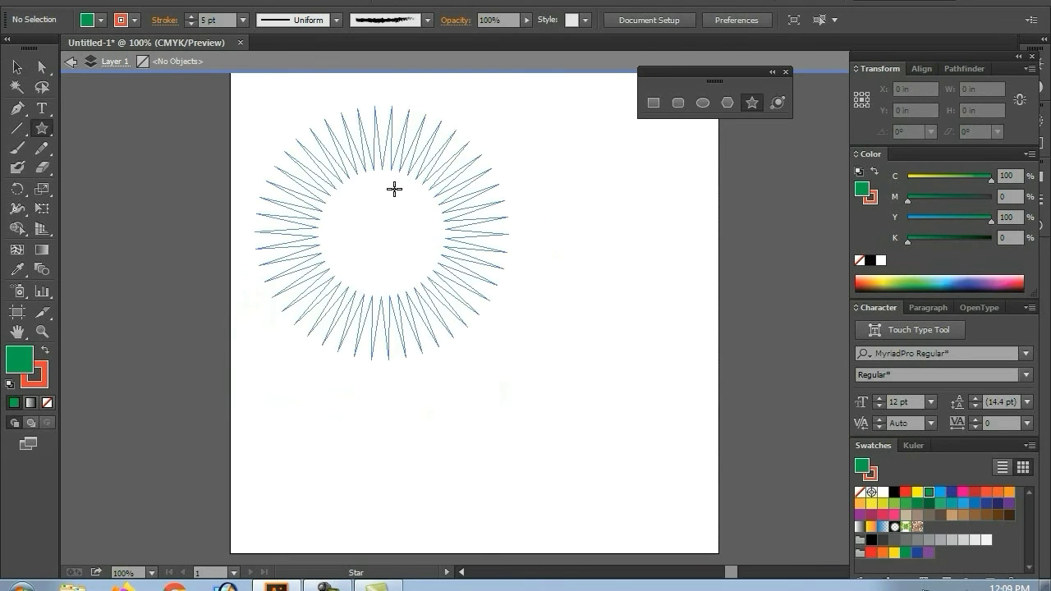
{"action": "key", "text": "Down"}
{"action": "key", "text": "Down"}
{"action": "key", "text": "Down"}
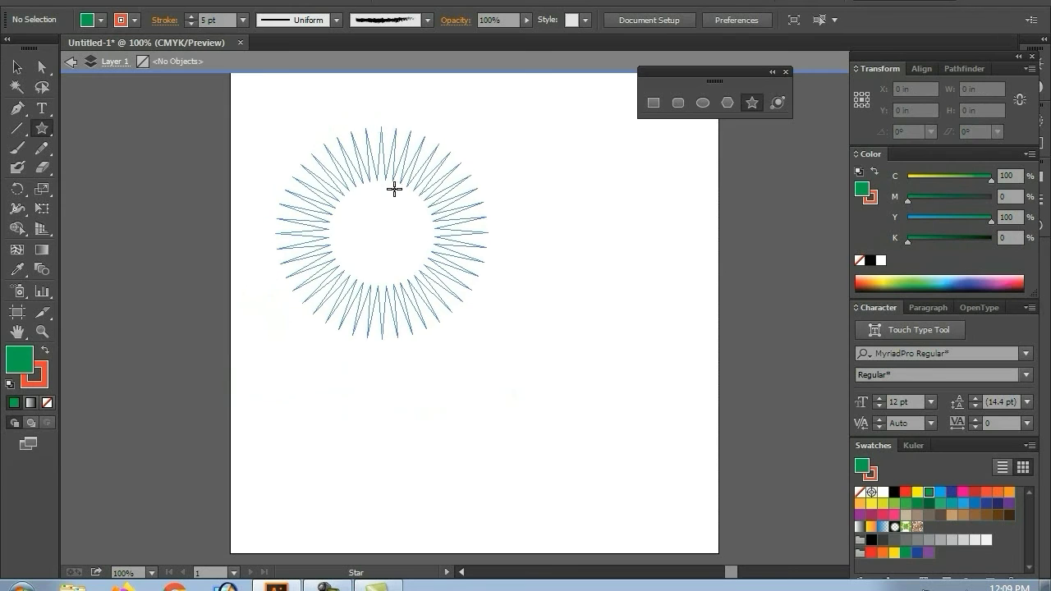
{"action": "key", "text": "Down"}
{"action": "key", "text": "Down"}
{"action": "key", "text": "Down"}
{"action": "key", "text": "Down"}
{"action": "key", "text": "Down"}
{"action": "key", "text": "Down"}
{"action": "key", "text": "Down"}
{"action": "key", "text": "Down"}
{"action": "key", "text": "Down"}
{"action": "key", "text": "Down"}
{"action": "key", "text": "Down"}
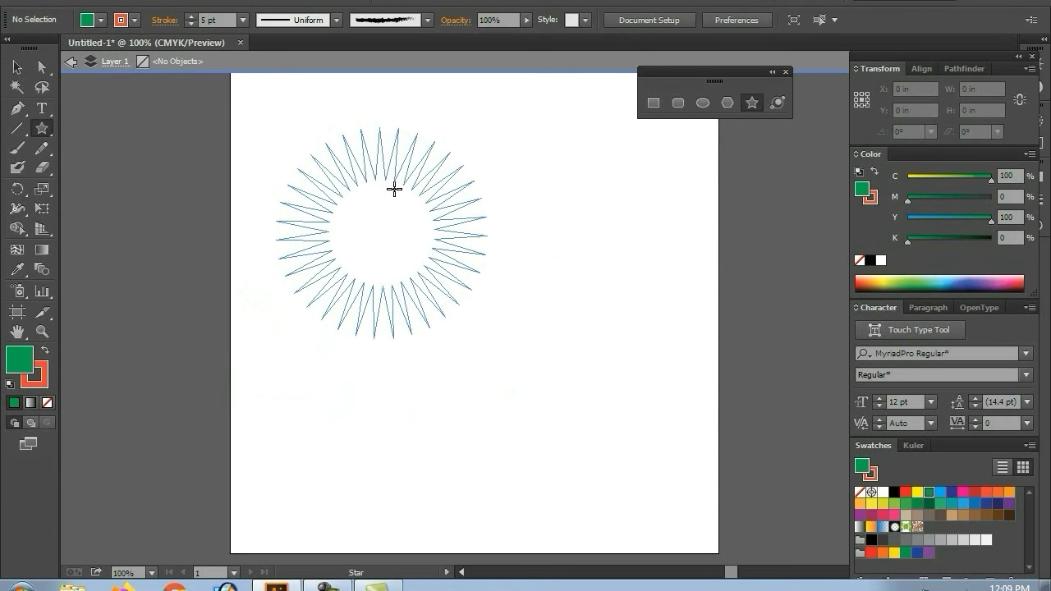
{"action": "key", "text": "Down"}
{"action": "key", "text": "Down"}
{"action": "key", "text": "Down"}
{"action": "key", "text": "Down"}
{"action": "key", "text": "Down"}
{"action": "key", "text": "Down"}
{"action": "key", "text": "Down"}
{"action": "key", "text": "Down"}
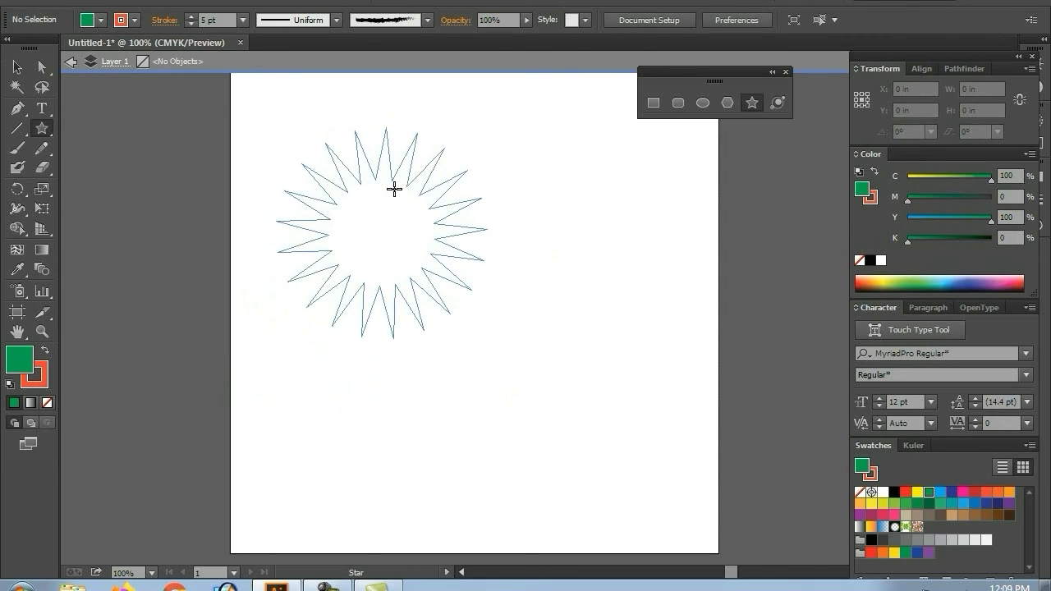
{"action": "key", "text": "Down"}
{"action": "key", "text": "Down"}
{"action": "key", "text": "Down"}
{"action": "key", "text": "Down"}
{"action": "key", "text": "Down"}
{"action": "key", "text": "Down"}
{"action": "key", "text": "Down"}
{"action": "key", "text": "Down"}
{"action": "key", "text": "Down"}
{"action": "key", "text": "Down"}
{"action": "key", "text": "Down"}
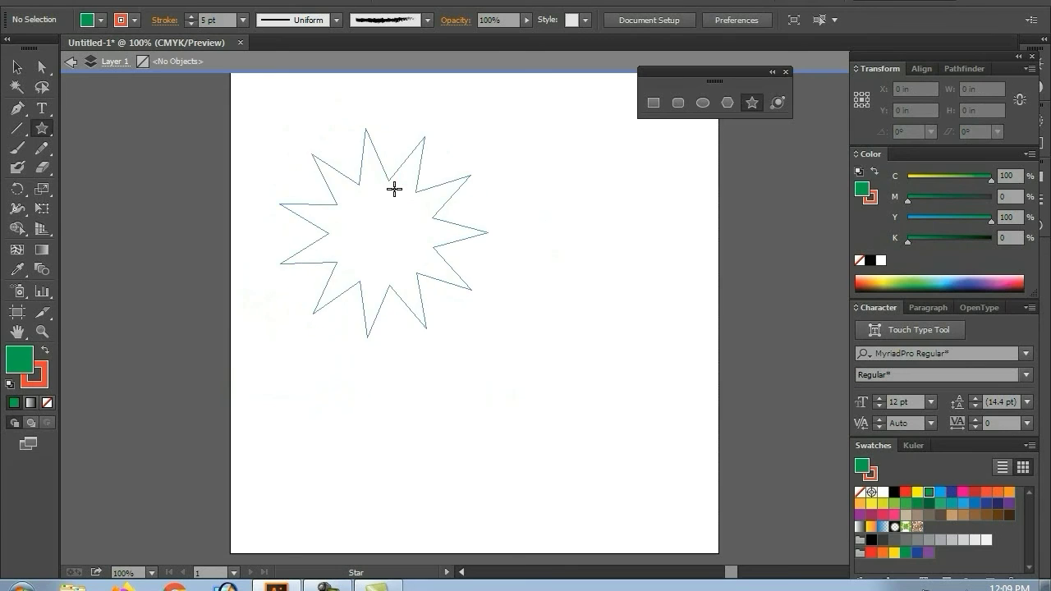
{"action": "key", "text": "Down"}
{"action": "key", "text": "Down"}
{"action": "key", "text": "Down"}
{"action": "key", "text": "Down"}
{"action": "key", "text": "Down"}
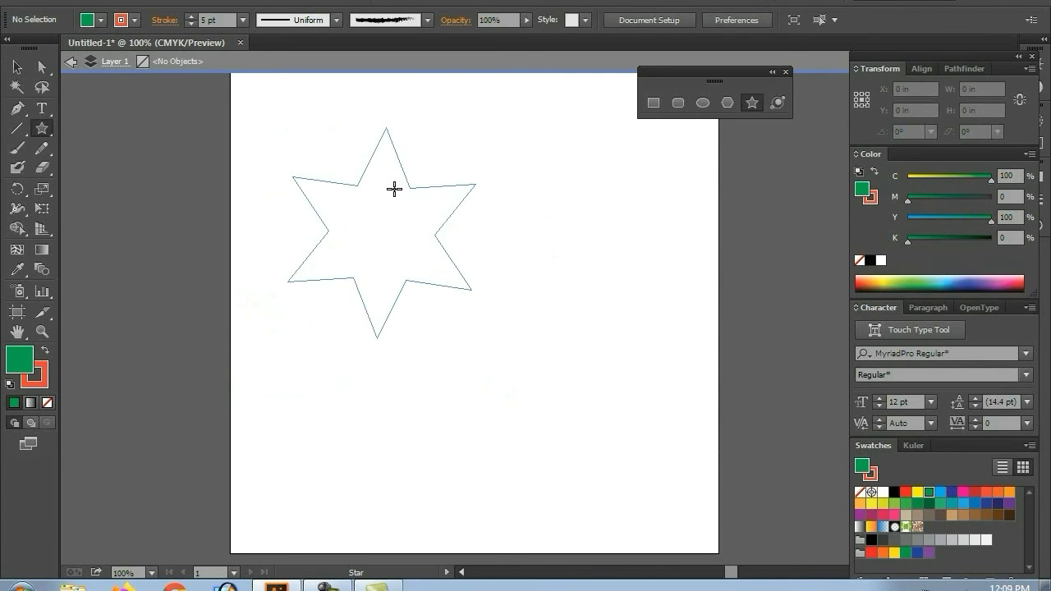
{"action": "left_click_drag", "start_coordinate": [394, 188], "coordinate": [394, 189]}
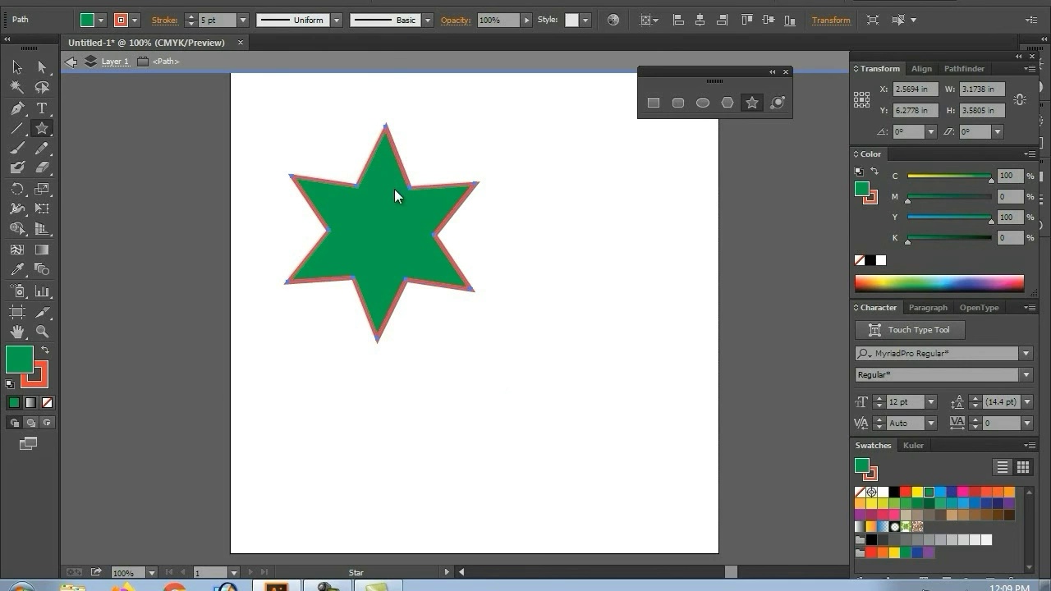
{"action": "left_click", "coordinate": [336, 20]}
{"action": "left_click", "coordinate": [284, 122]}
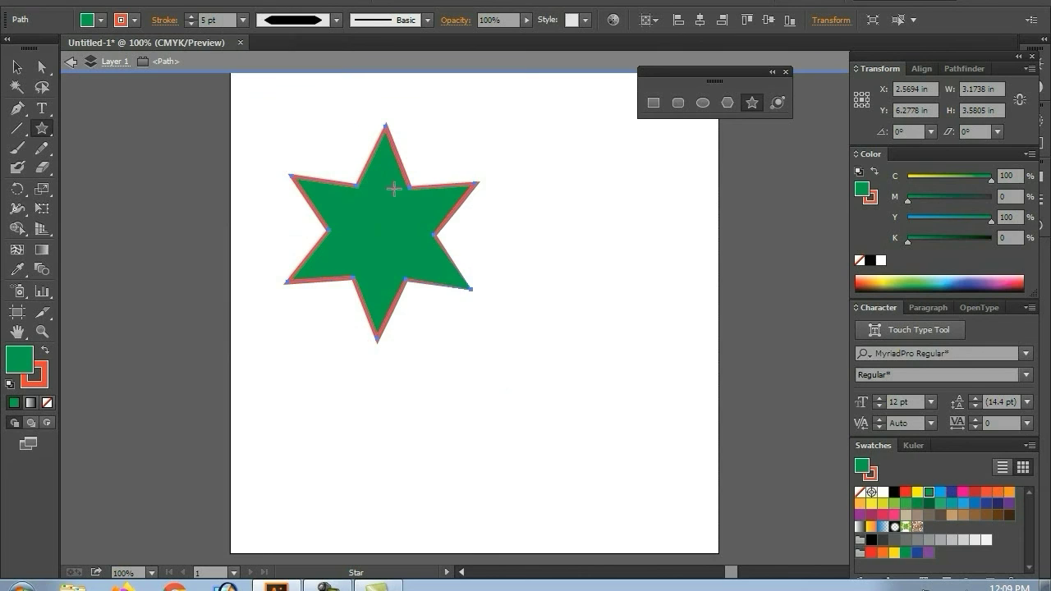
{"action": "left_click", "coordinate": [394, 189]}
- Cancel the star settings, delete the six-point star, and draw a lens flare on the artboard
{"action": "key", "text": "Escape"}
{"action": "key", "text": "Delete"}
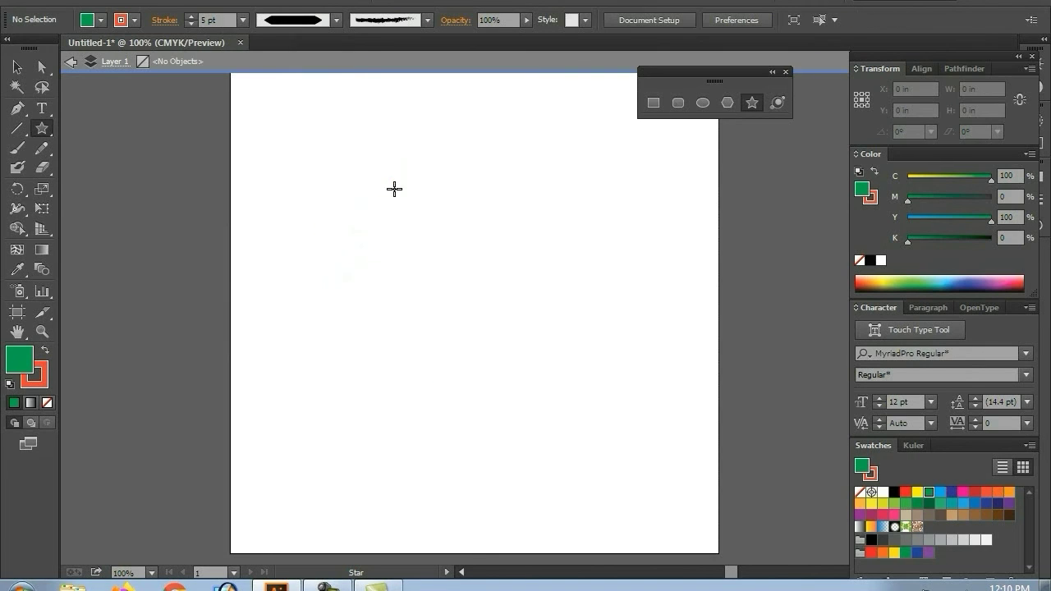
{"action": "left_click", "coordinate": [777, 103]}
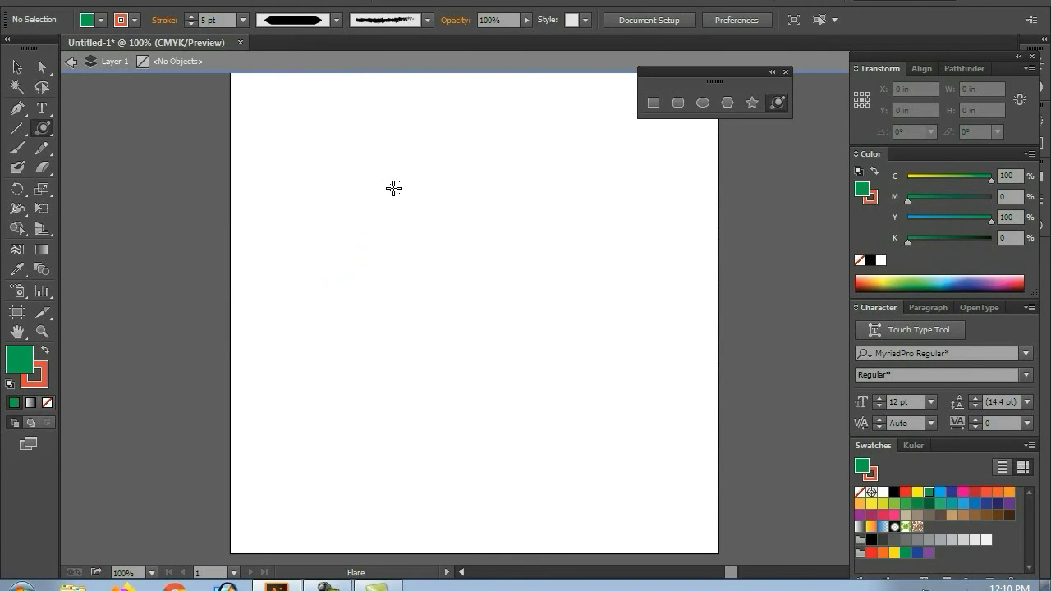
{"action": "left_click_drag", "start_coordinate": [410, 209], "coordinate": [394, 188]}
- Finish placing the lens flare and select it with the Selection tool
{"action": "key", "text": "v"}
{"action": "left_click", "coordinate": [396, 195]}
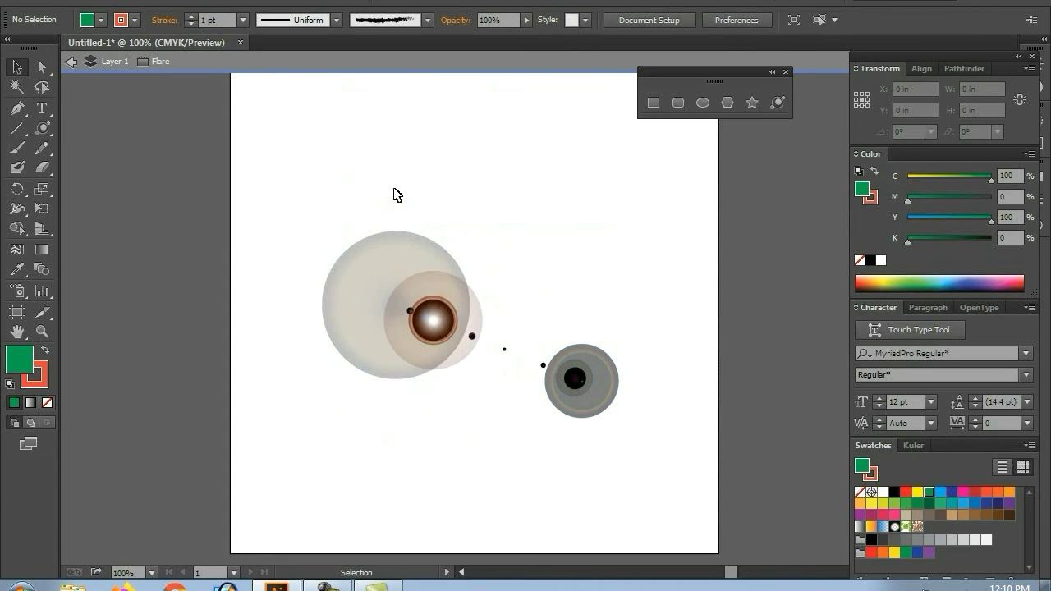
{"action": "key", "text": "ctrl+a"}
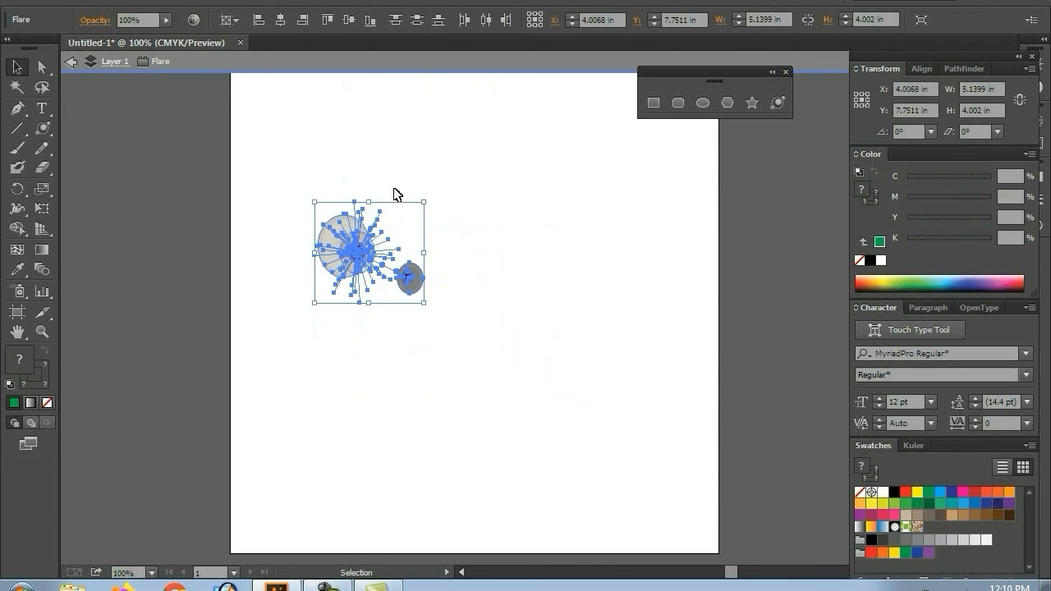
- Rotate the lens flare about its centre, leaving it about 1.53 by 1.83 in
{"action": "left_click", "coordinate": [394, 193]}
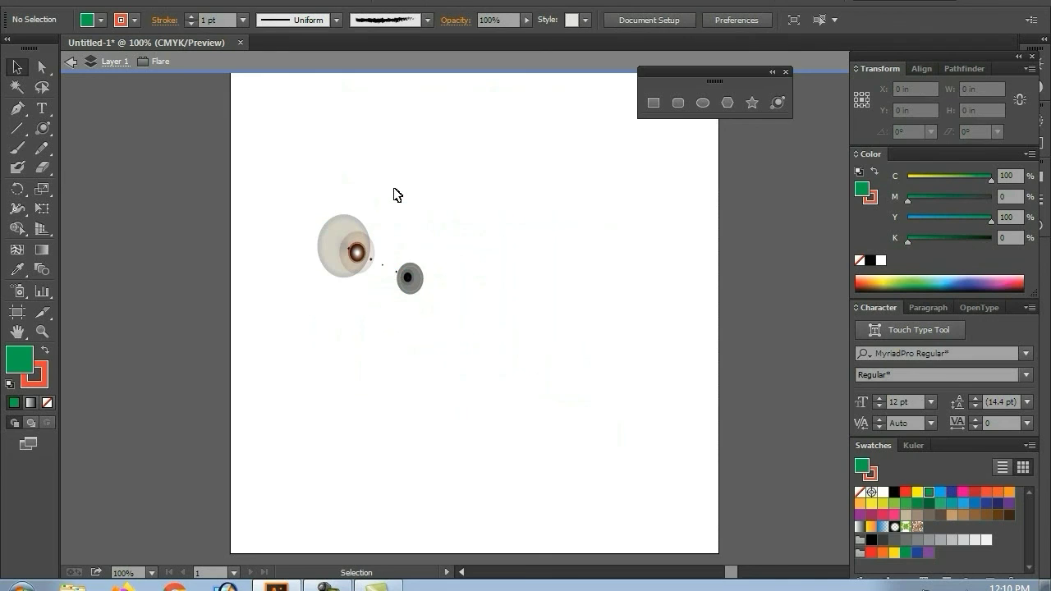
{"action": "key", "text": "ctrl+a"}
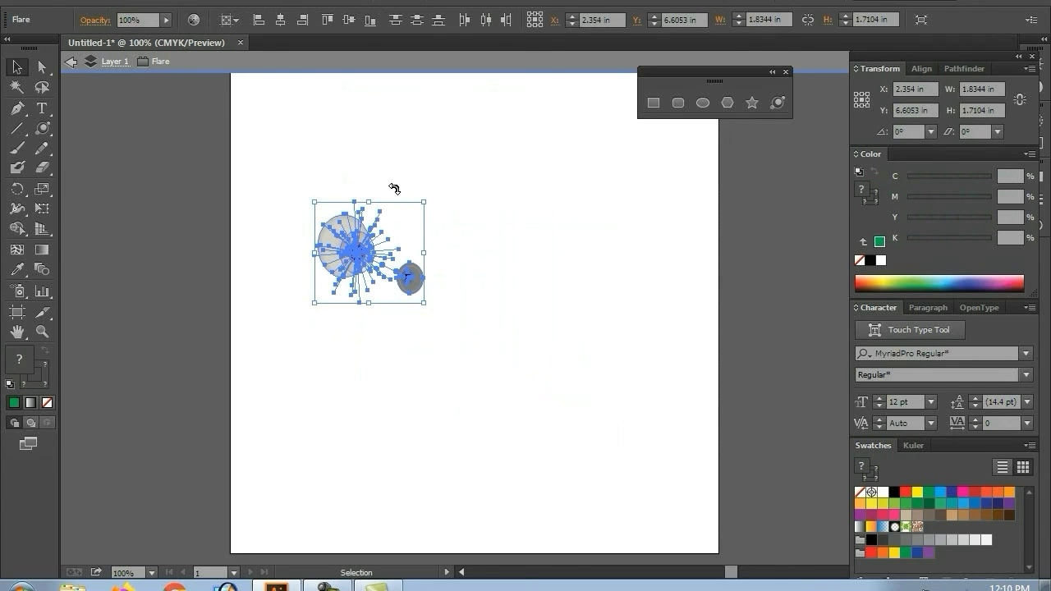
{"action": "left_click_drag", "start_coordinate": [394, 188], "coordinate": [397, 194]}
{"action": "left_click", "coordinate": [394, 194]}
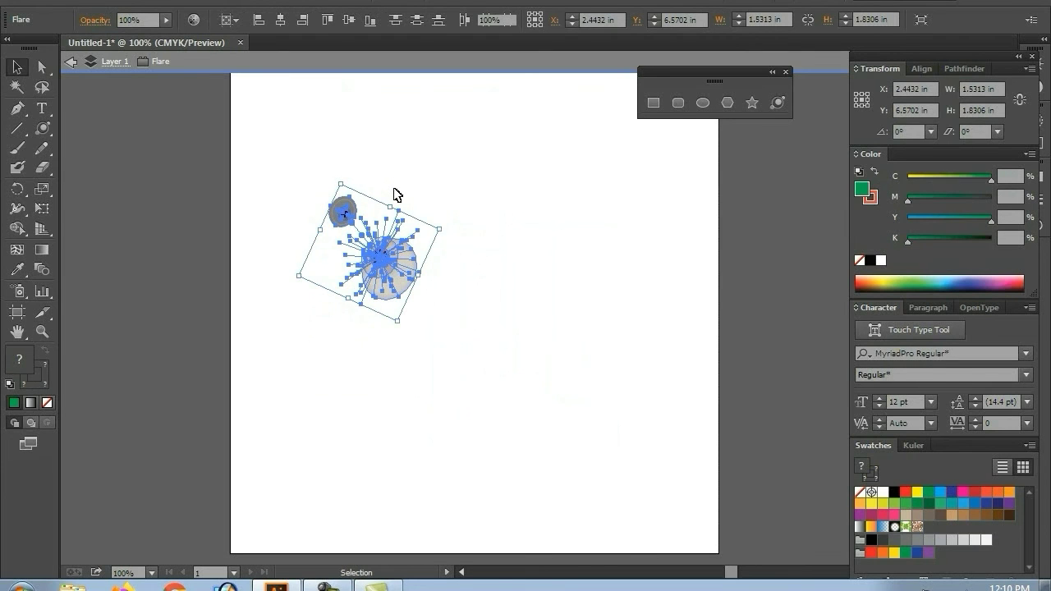
{"action": "key", "text": "ctrl+a"}
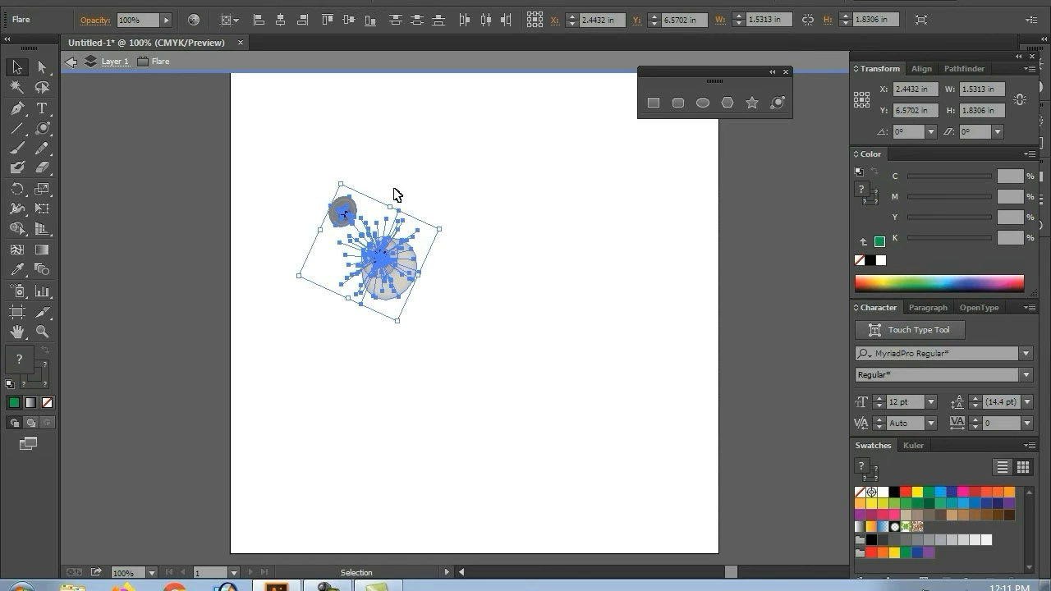
{"action": "left_click", "coordinate": [394, 195]}
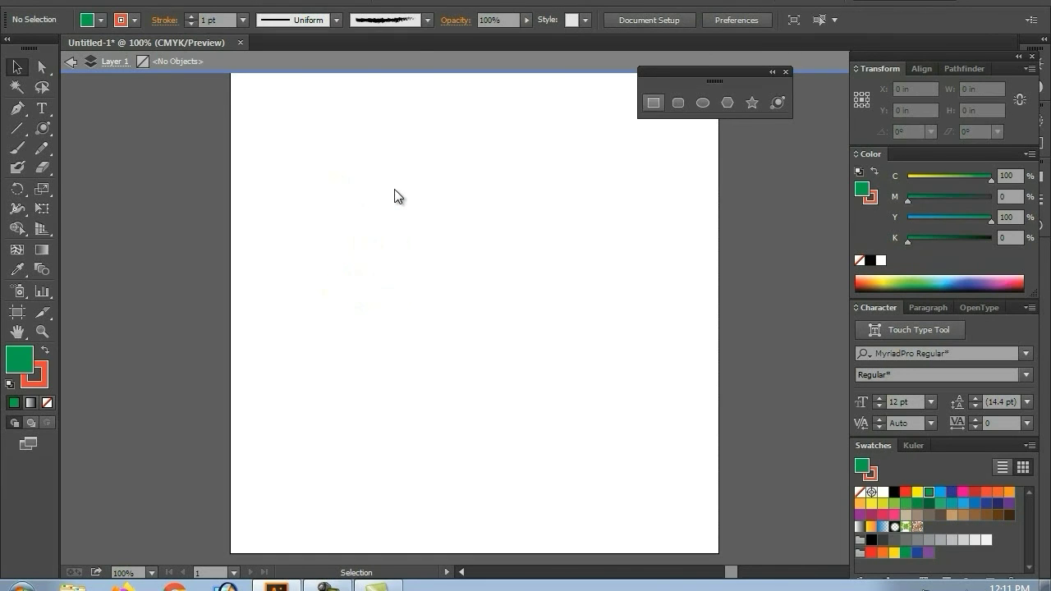